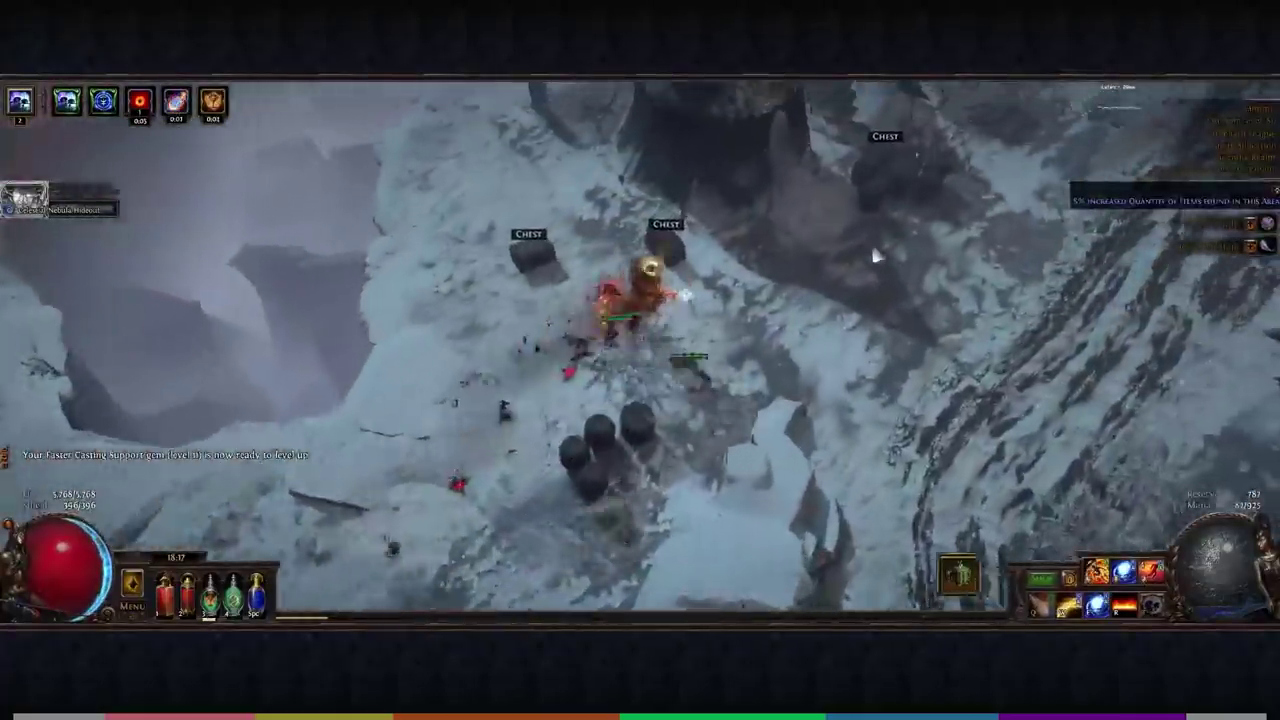
Step: Fight across the snowy map, burning the monster packs and placing the lightning orb among them
left_click(914, 291)
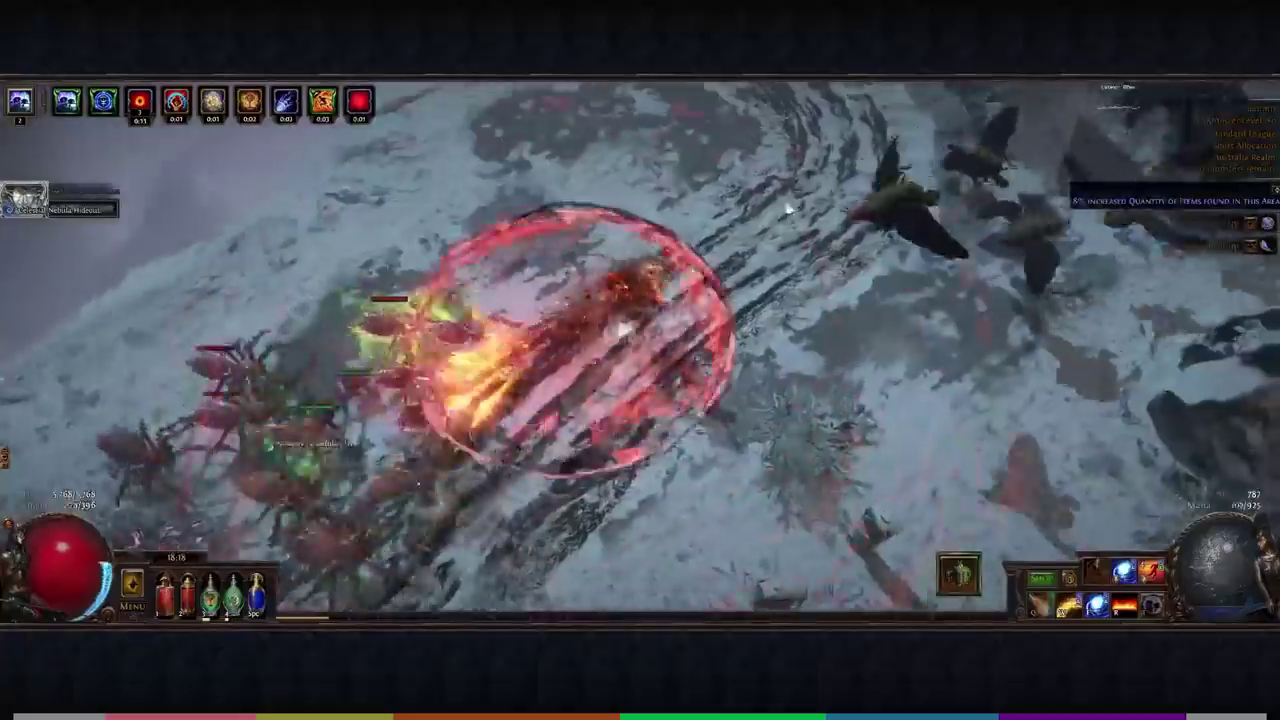
left_click(789, 209)
mouse_move(723, 193)
left_mouse_down()
mouse_move(571, 188)
mouse_move(541, 166)
mouse_move(465, 185)
mouse_move(406, 486)
mouse_move(331, 449)
mouse_move(336, 257)
mouse_move(436, 154)
mouse_move(543, 180)
left_mouse_up()
left_click(537, 162)
mouse_move(543, 447)
left_mouse_down()
mouse_move(894, 431)
mouse_move(634, 529)
mouse_move(663, 363)
mouse_move(574, 331)
left_mouse_up()
key("q")
key("3")
key("e")
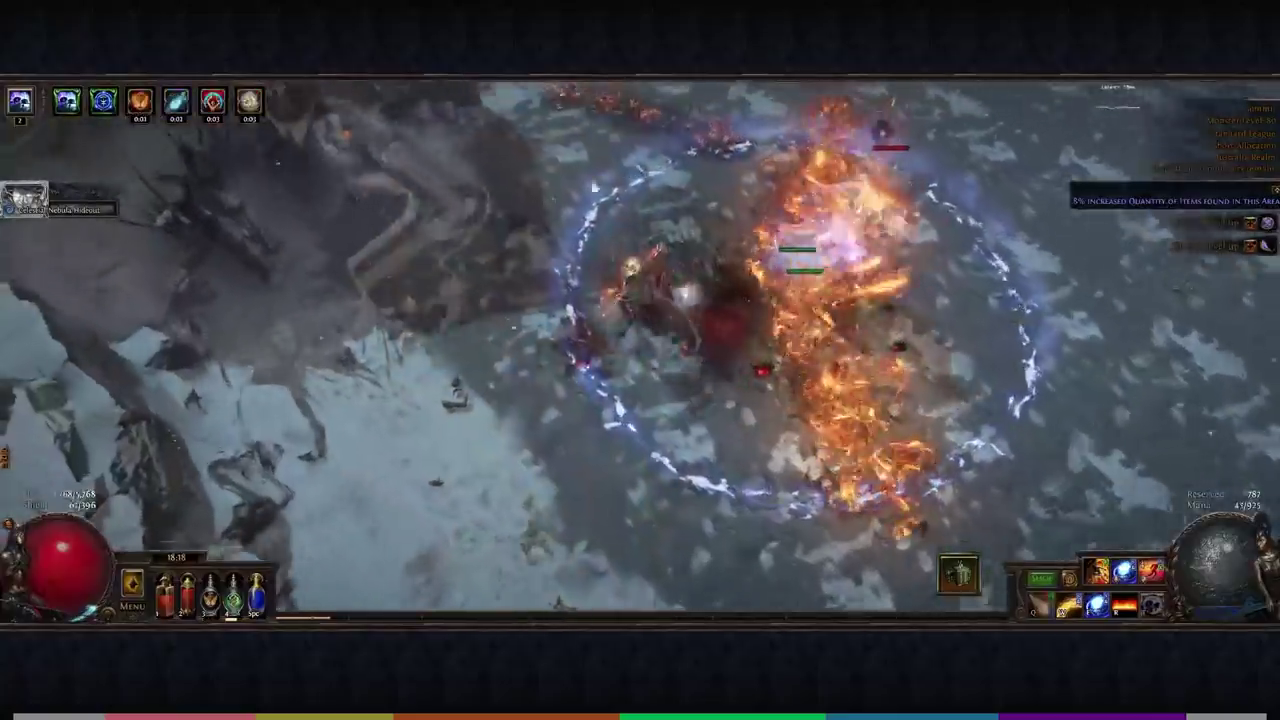
mouse_move(594, 187)
left_mouse_down()
mouse_move(680, 170)
mouse_move(886, 250)
mouse_move(932, 323)
mouse_move(906, 452)
mouse_move(850, 473)
mouse_move(711, 460)
mouse_move(720, 374)
mouse_move(635, 245)
mouse_move(526, 209)
mouse_move(560, 215)
mouse_move(730, 320)
mouse_move(785, 526)
mouse_move(563, 578)
mouse_move(570, 525)
left_mouse_up()
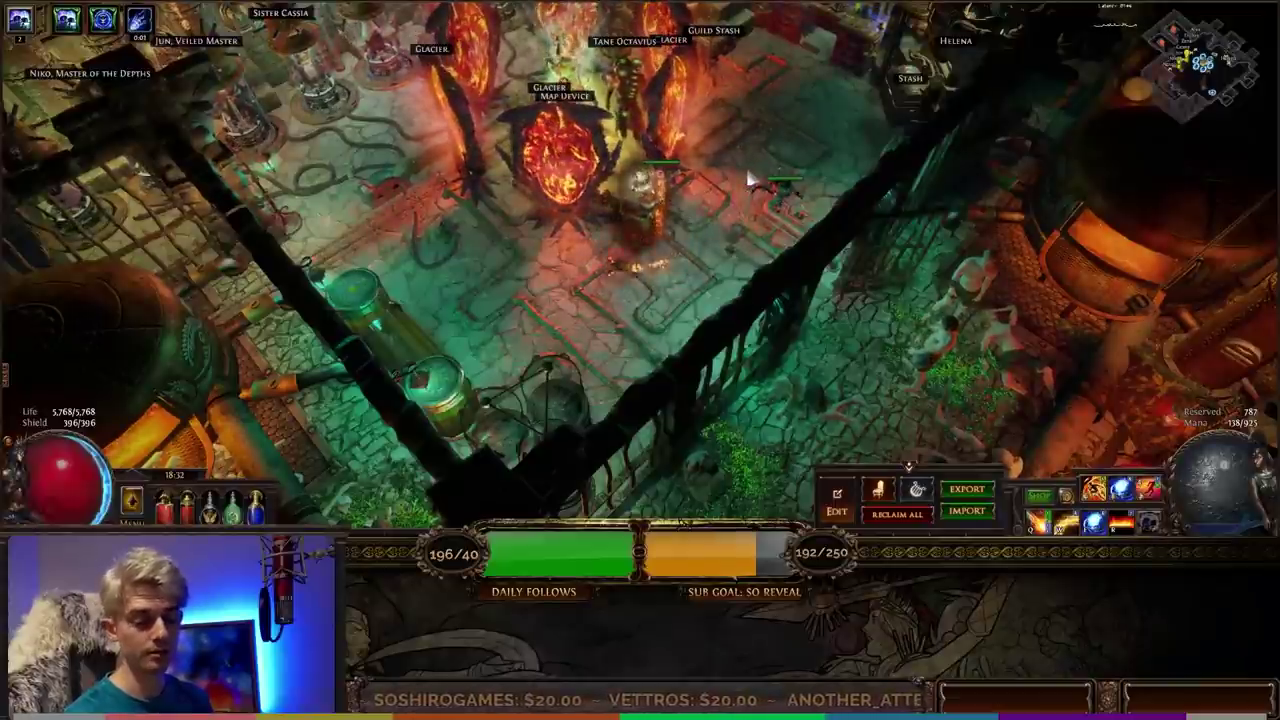
Step: Enter the Glacier map through a portal at the hideout's Map Device and set off from the entrance
key("q")
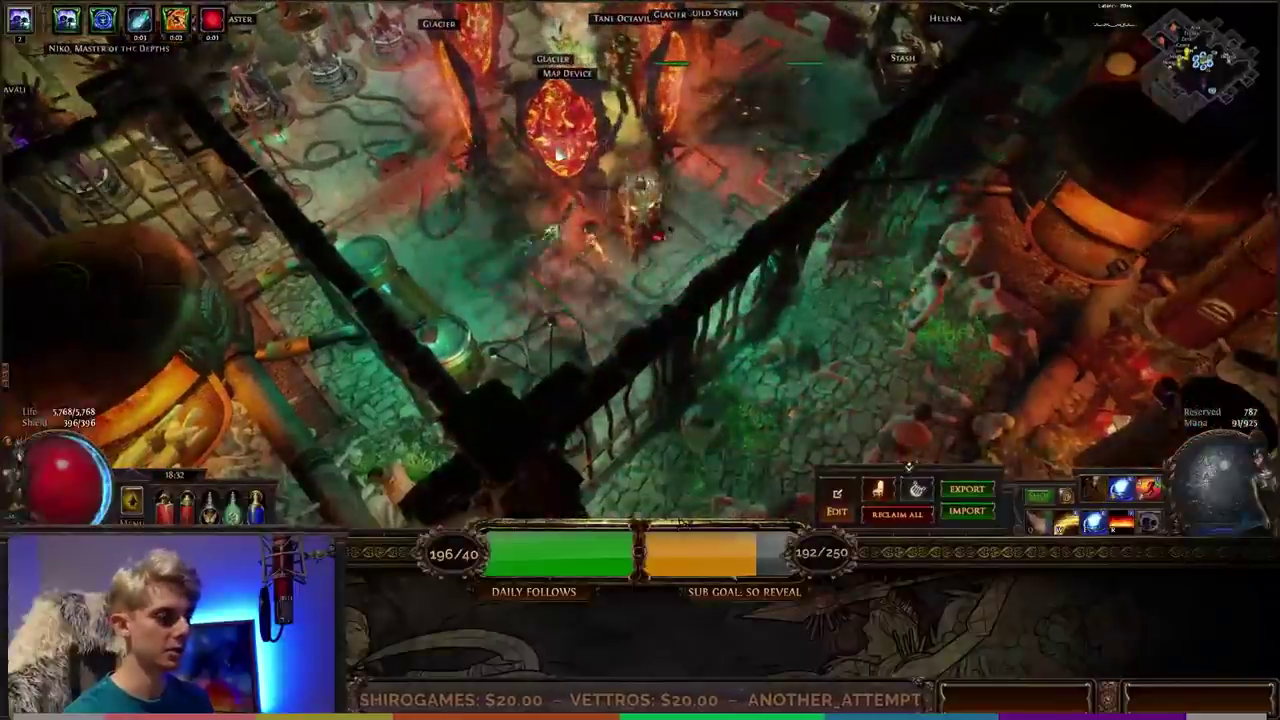
left_click(560, 140)
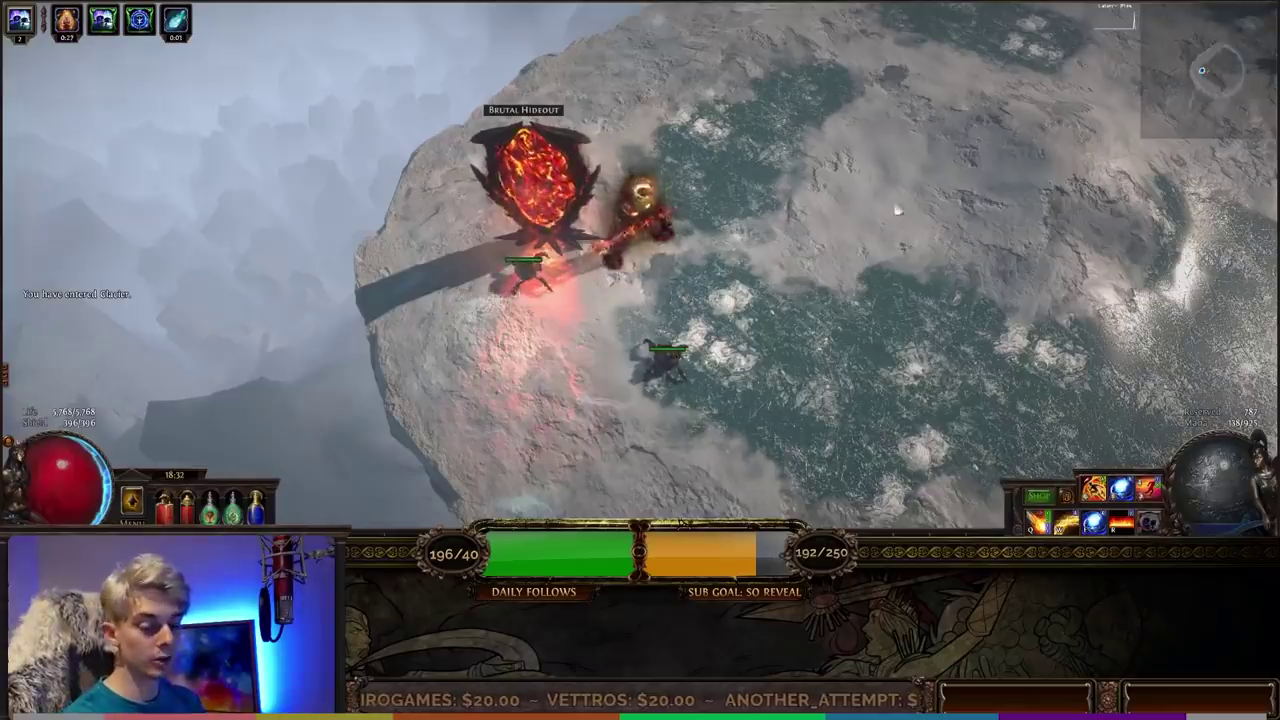
left_click(958, 220)
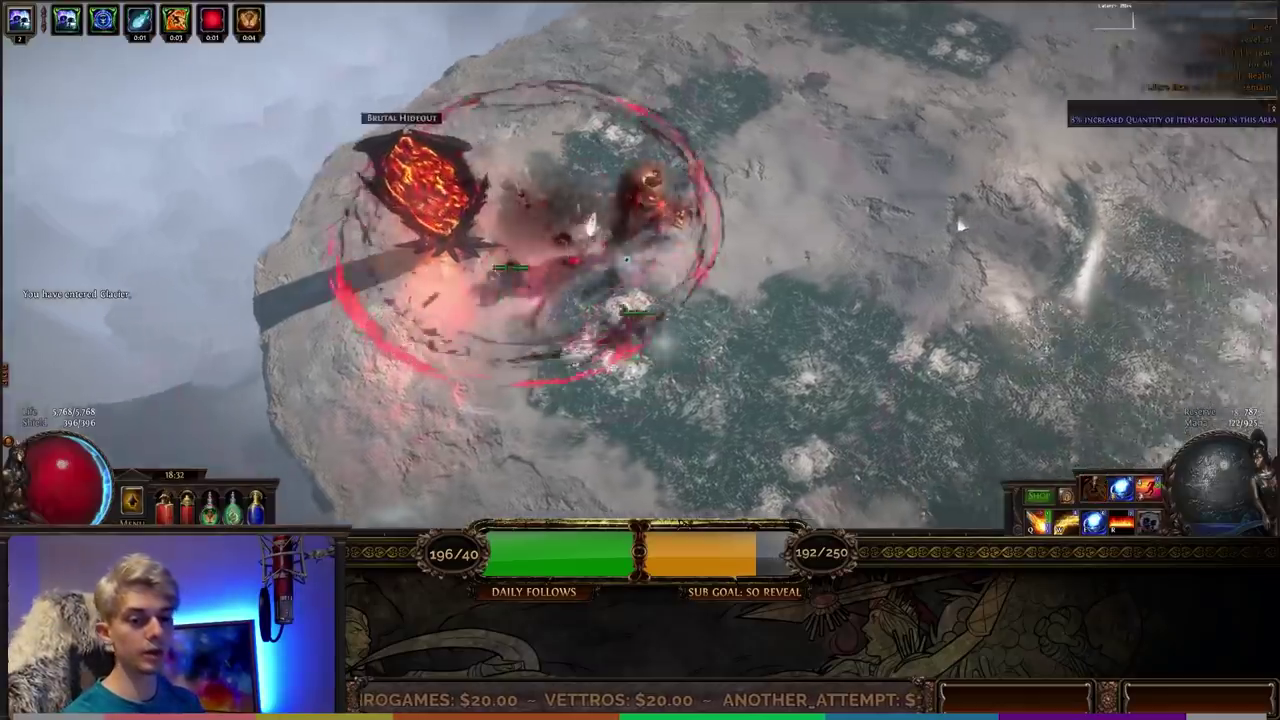
Step: Advance from the Glacier entrance into the first ice passage, showing the map overlay and burning the monsters there
mouse_move(958, 225)
left_mouse_down()
mouse_move(931, 320)
mouse_move(937, 231)
mouse_move(478, 420)
mouse_move(304, 414)
mouse_move(637, 494)
mouse_move(857, 434)
mouse_move(943, 285)
mouse_move(834, 160)
mouse_move(800, 170)
mouse_move(809, 449)
mouse_move(860, 288)
mouse_move(866, 149)
mouse_move(889, 176)
mouse_move(843, 217)
mouse_move(855, 346)
mouse_move(820, 290)
mouse_move(714, 289)
mouse_move(760, 200)
mouse_move(795, 174)
mouse_move(820, 380)
mouse_move(680, 300)
mouse_move(614, 176)
mouse_move(723, 105)
mouse_move(484, 118)
mouse_move(437, 174)
mouse_move(688, 205)
mouse_move(654, 246)
mouse_move(823, 372)
mouse_move(850, 320)
mouse_move(831, 169)
left_mouse_up()
left_click(707, 156)
mouse_move(849, 260)
left_mouse_down()
mouse_move(824, 329)
mouse_move(313, 392)
mouse_move(580, 362)
mouse_move(555, 335)
left_mouse_up()
key("Tab")
key("q")
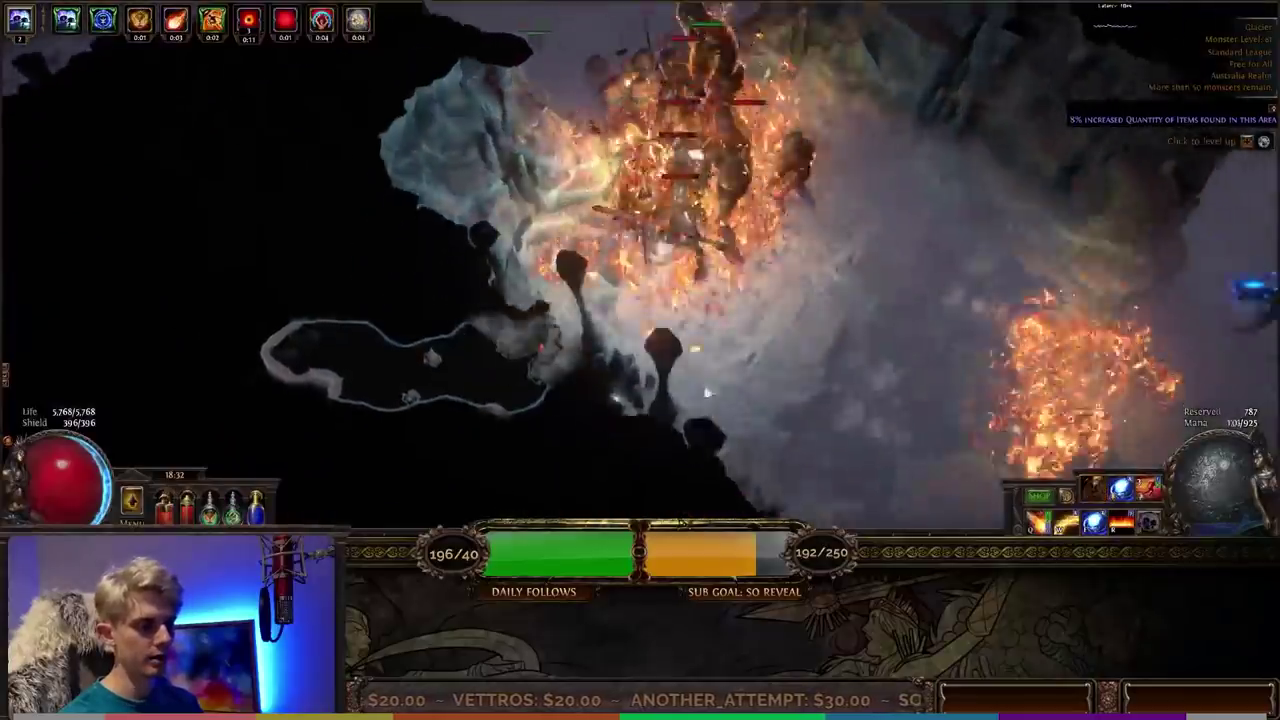
left_click(716, 378)
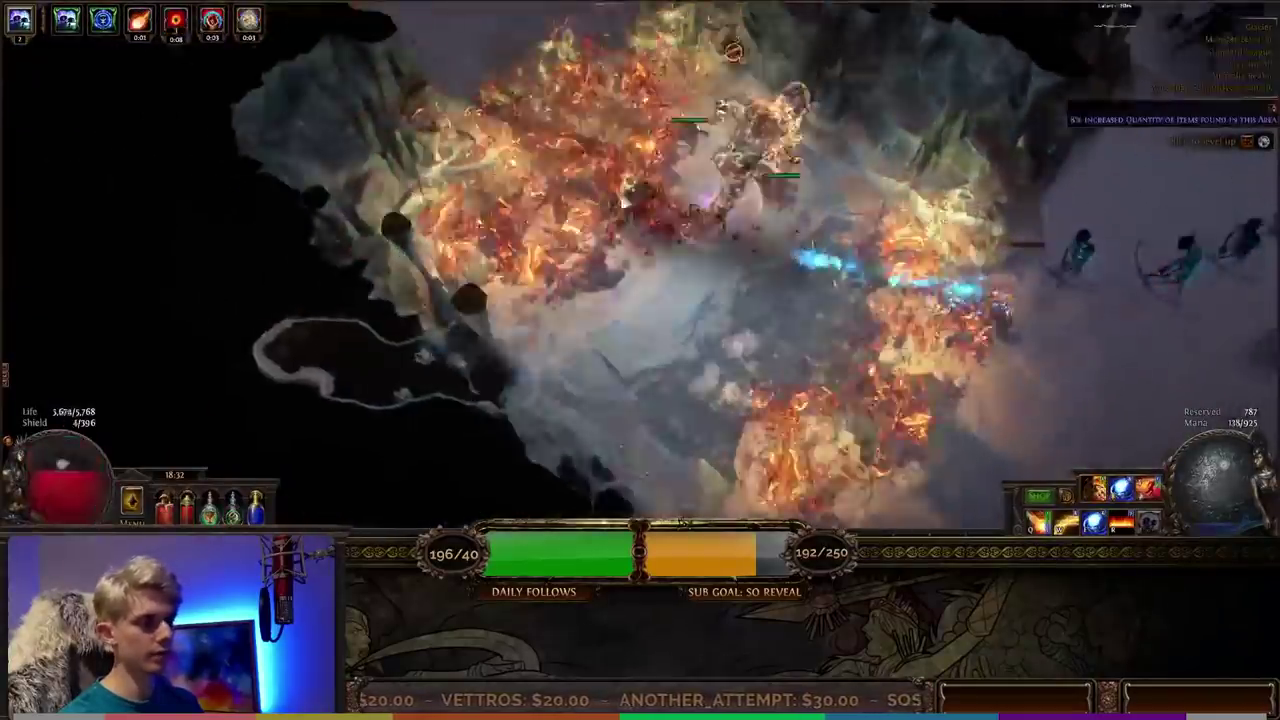
Step: Clear the monster packs around the dropped Goliath Greaves and continue past Sister Cassia without stopping
left_click(515, 148)
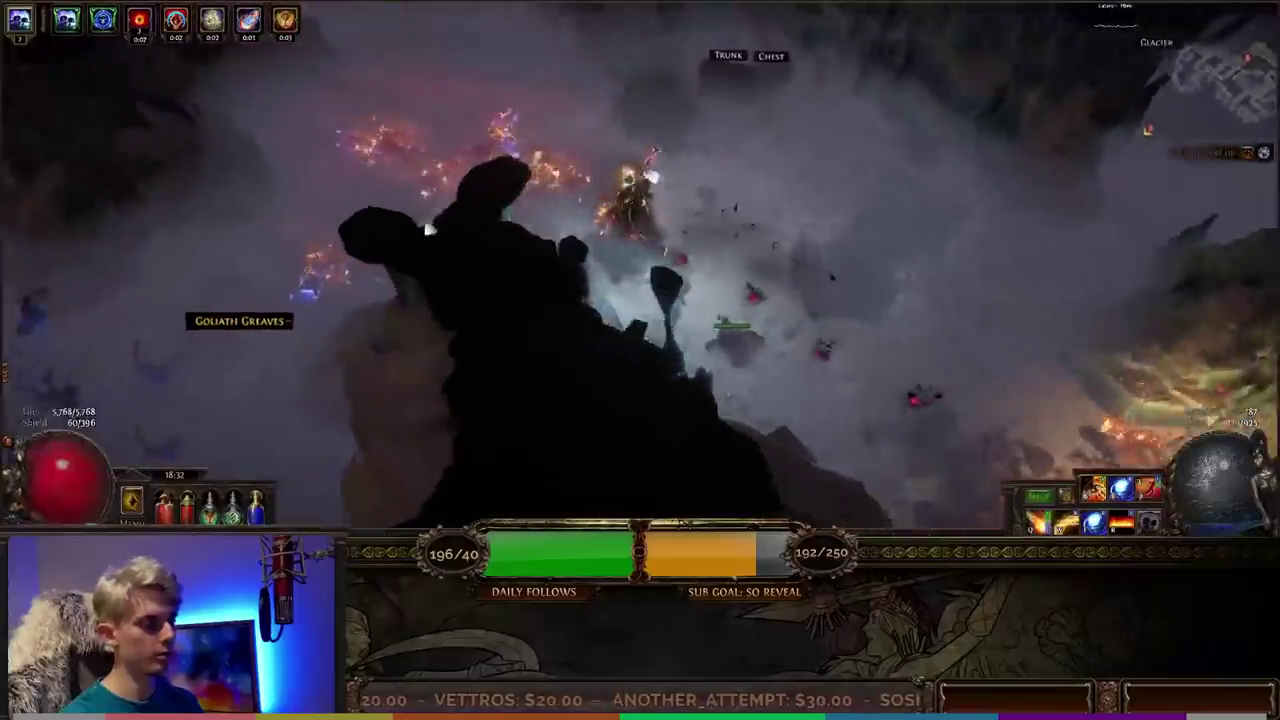
left_click(380, 323)
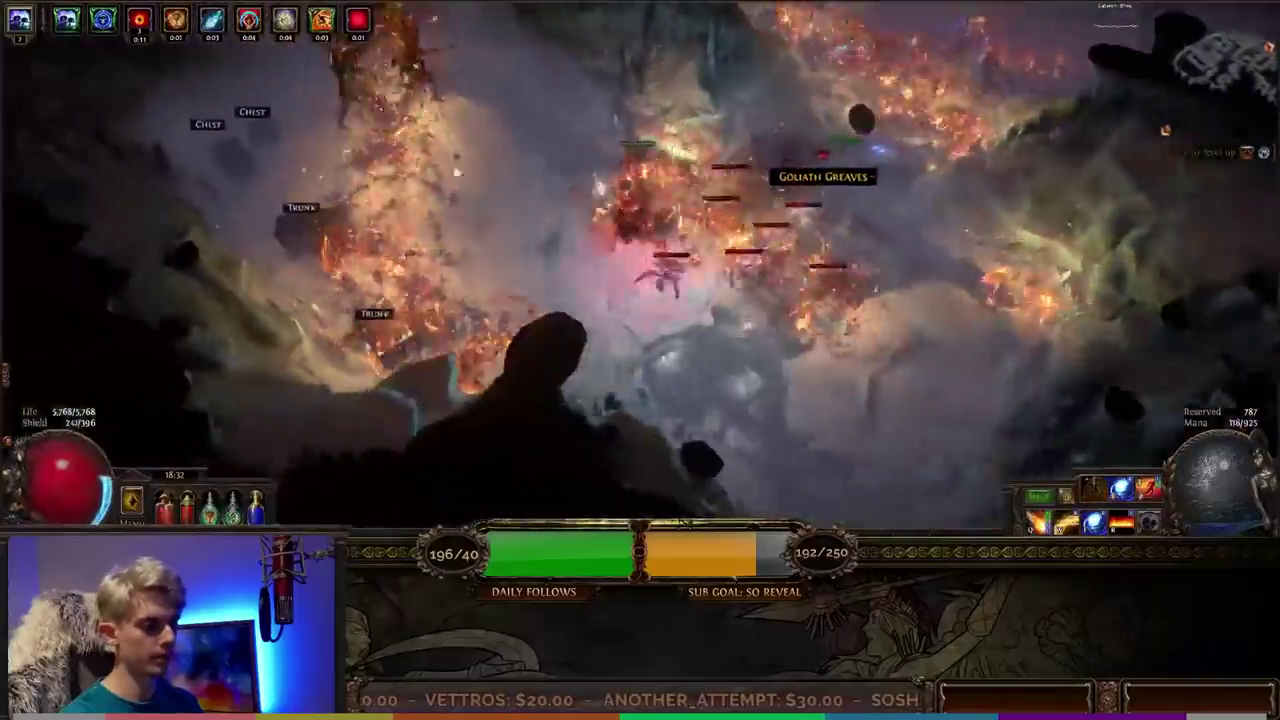
left_click(483, 126)
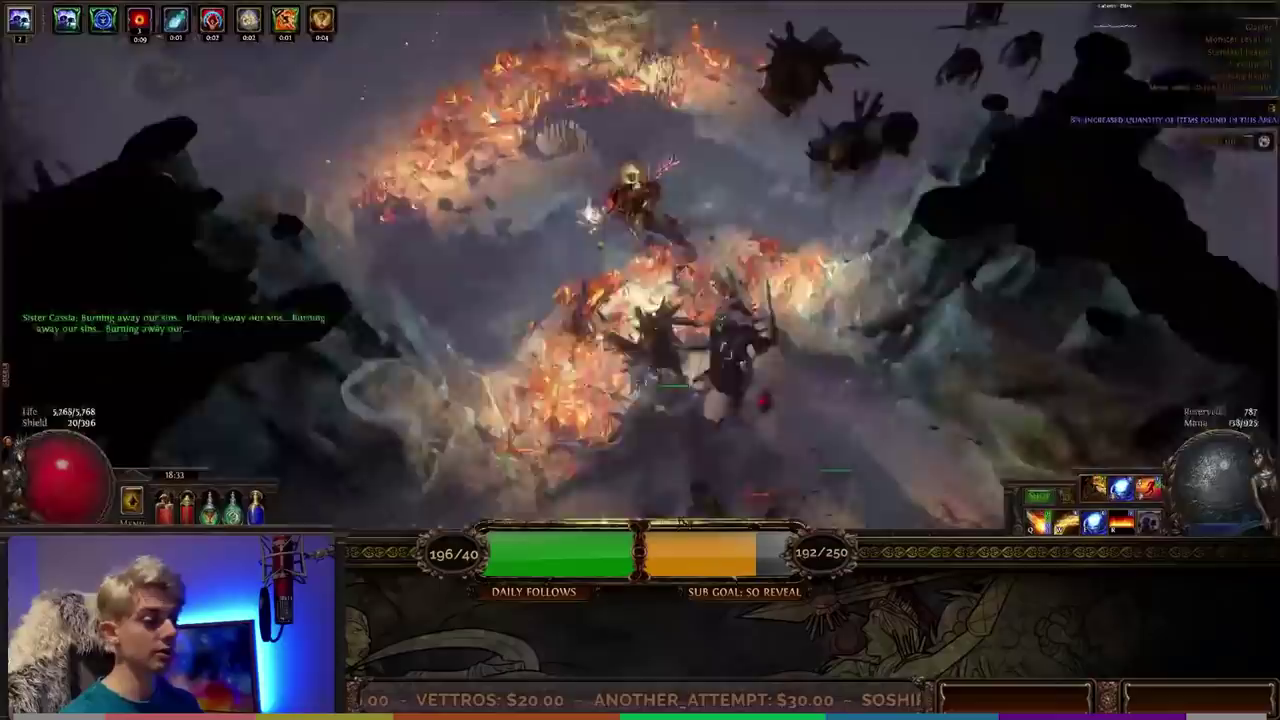
left_click(494, 113)
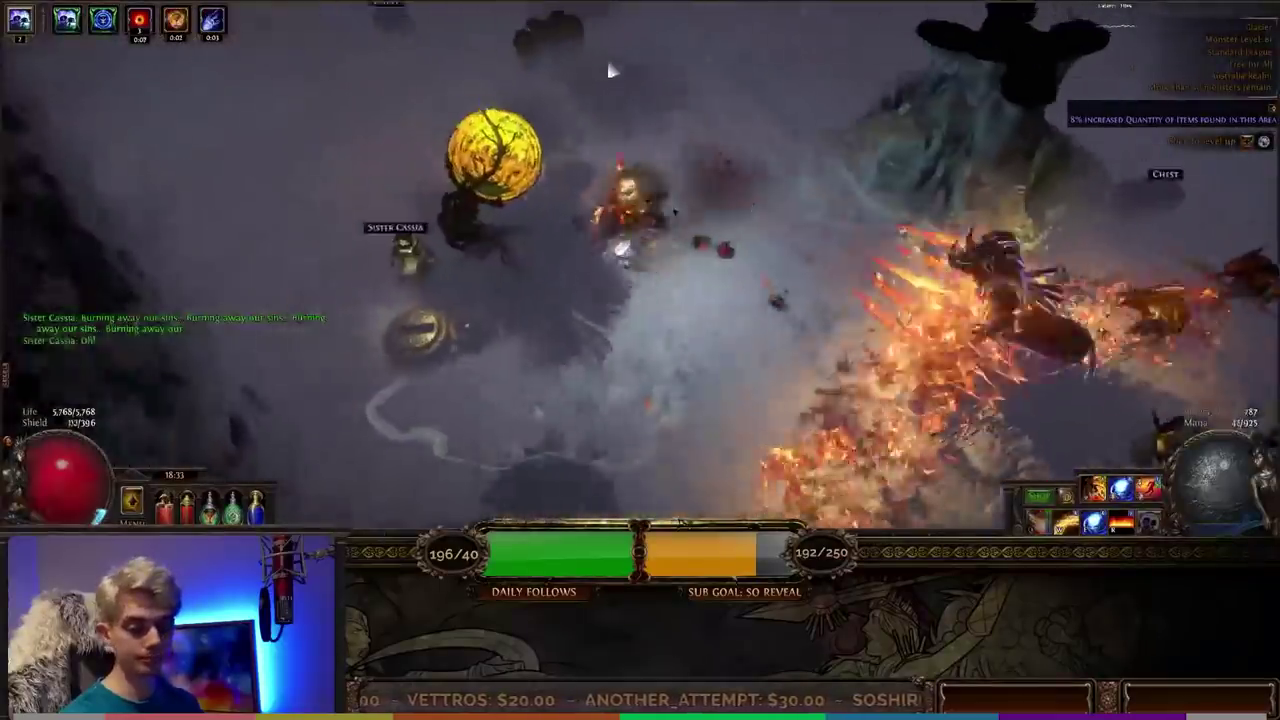
left_click(634, 84)
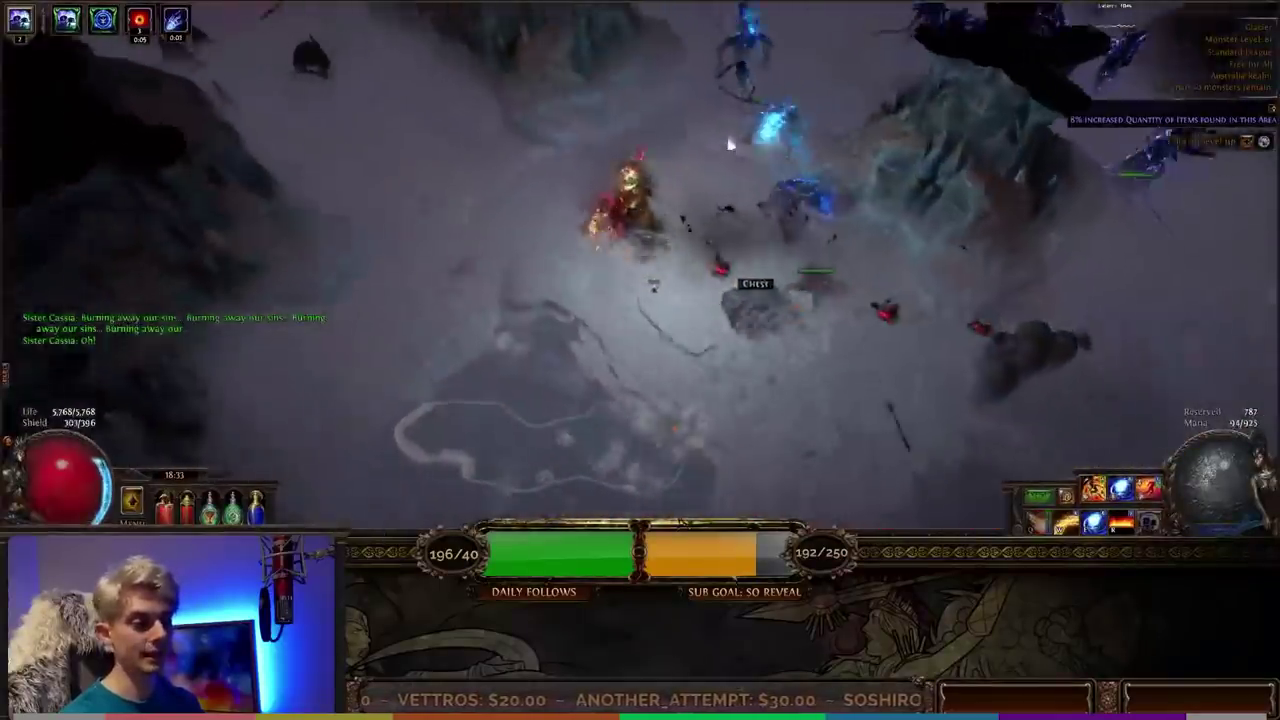
Step: Burn the Goatman pack beyond Sister Cassia and move on along the icy passage
left_click(344, 261)
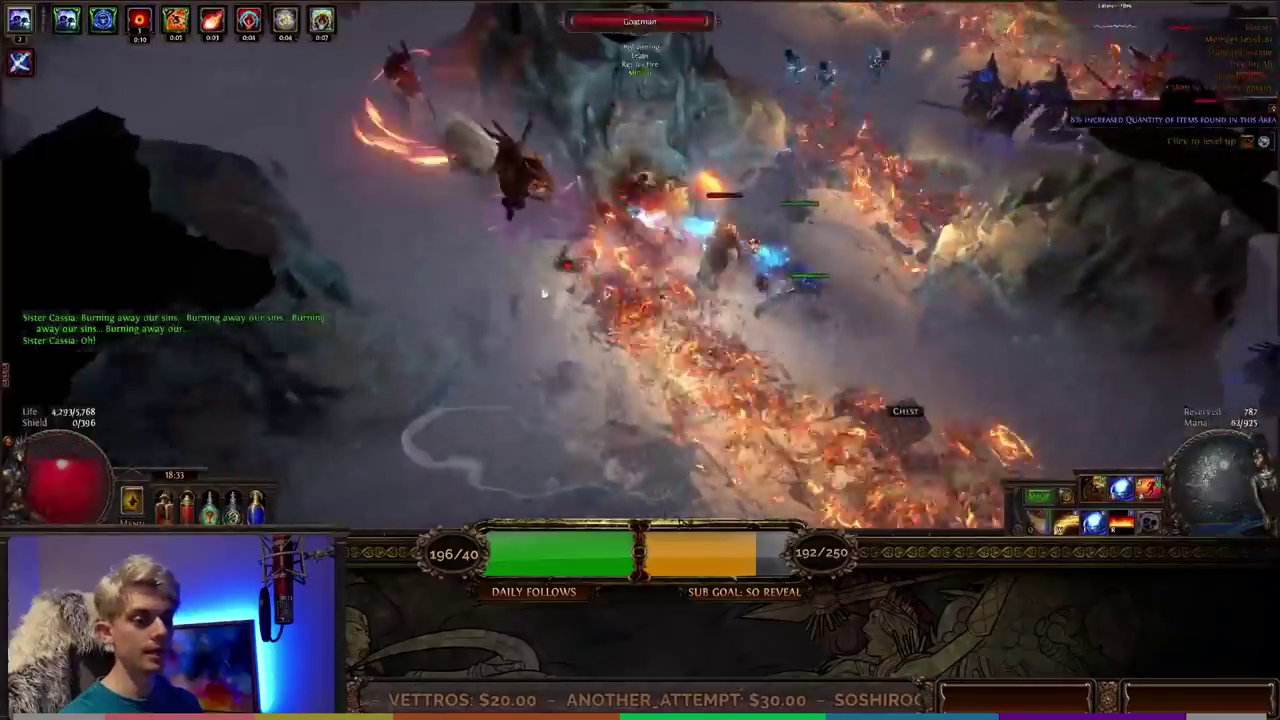
left_click(439, 147)
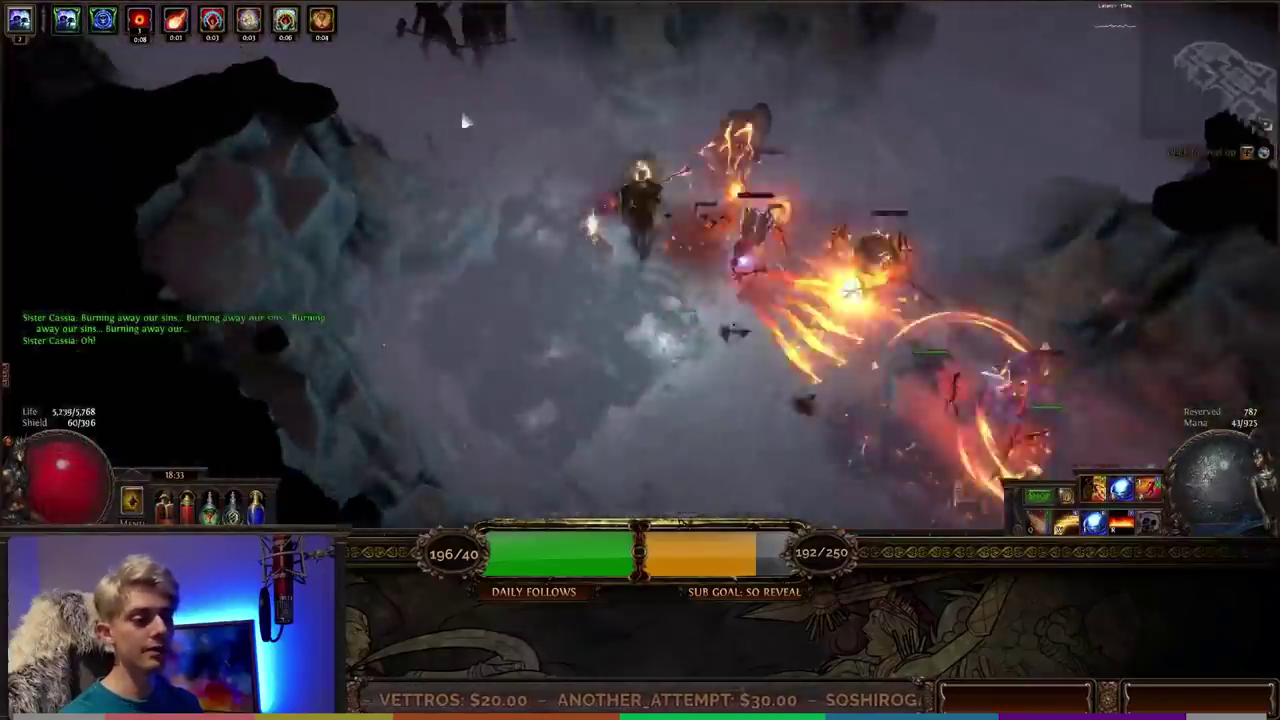
left_click(462, 114)
key("Tab")
left_click(594, 86)
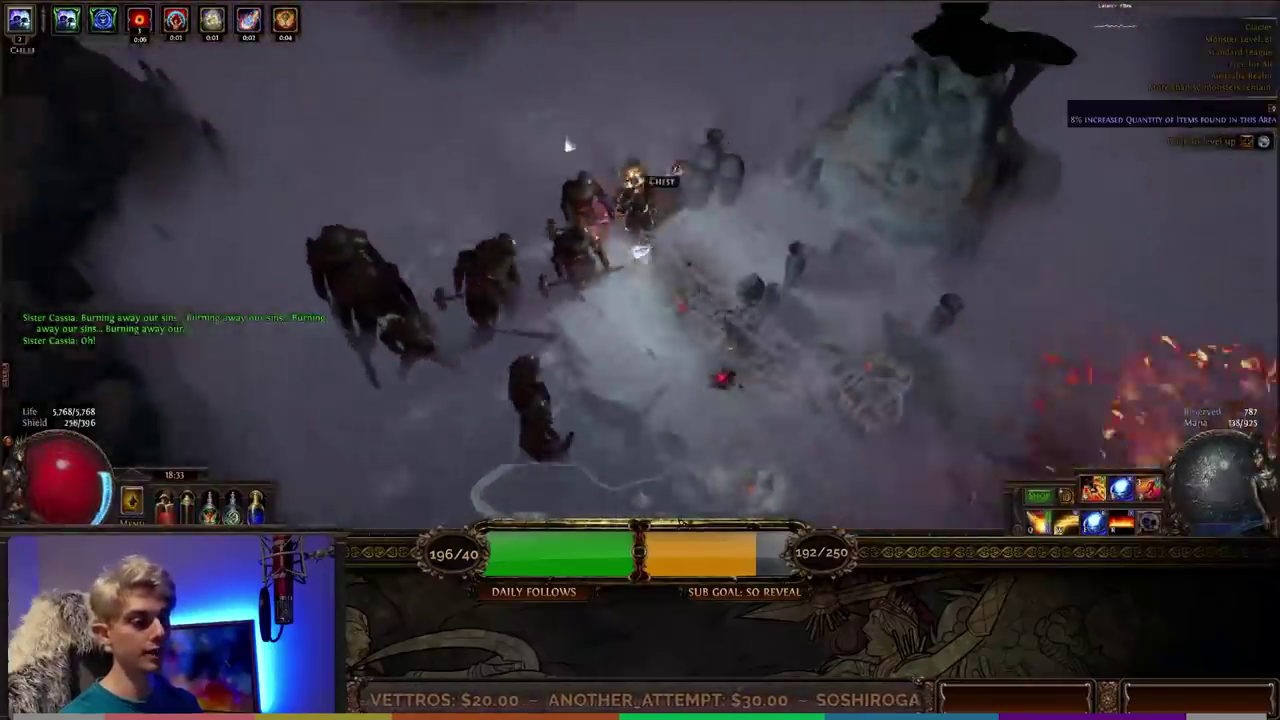
Step: Use flasks and push through the next monster groups past the chests
left_click(397, 191)
key("2")
key("3")
key("4")
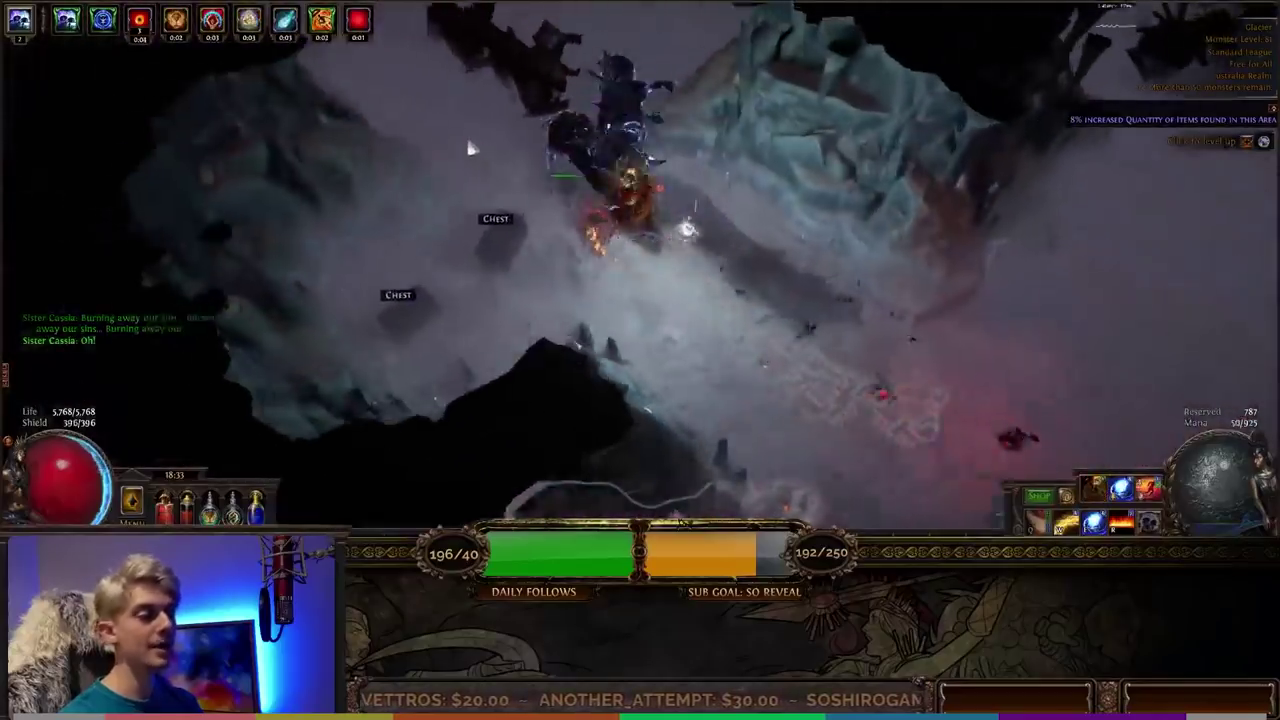
left_click(470, 148)
left_click(590, 112)
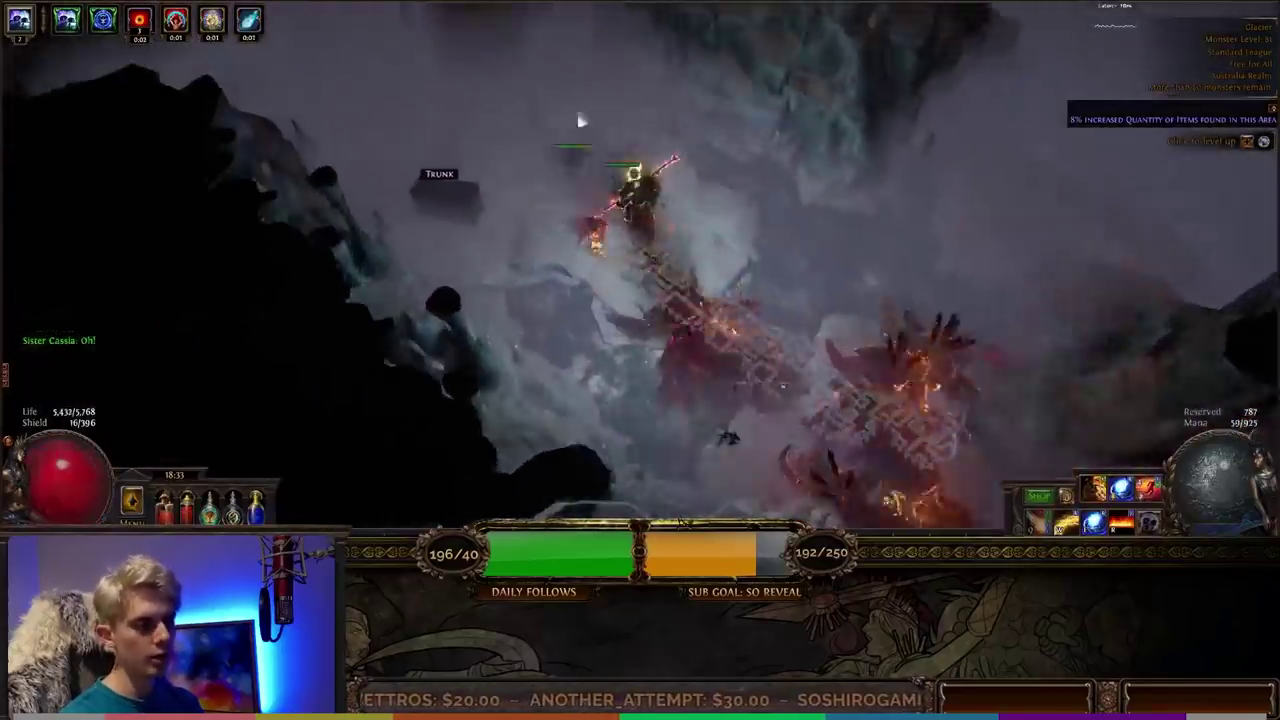
Step: Follow the passage past the trunk to the Arena entrance and go in, checking the map overlay
left_click(460, 166)
key("Tab")
left_click(443, 123)
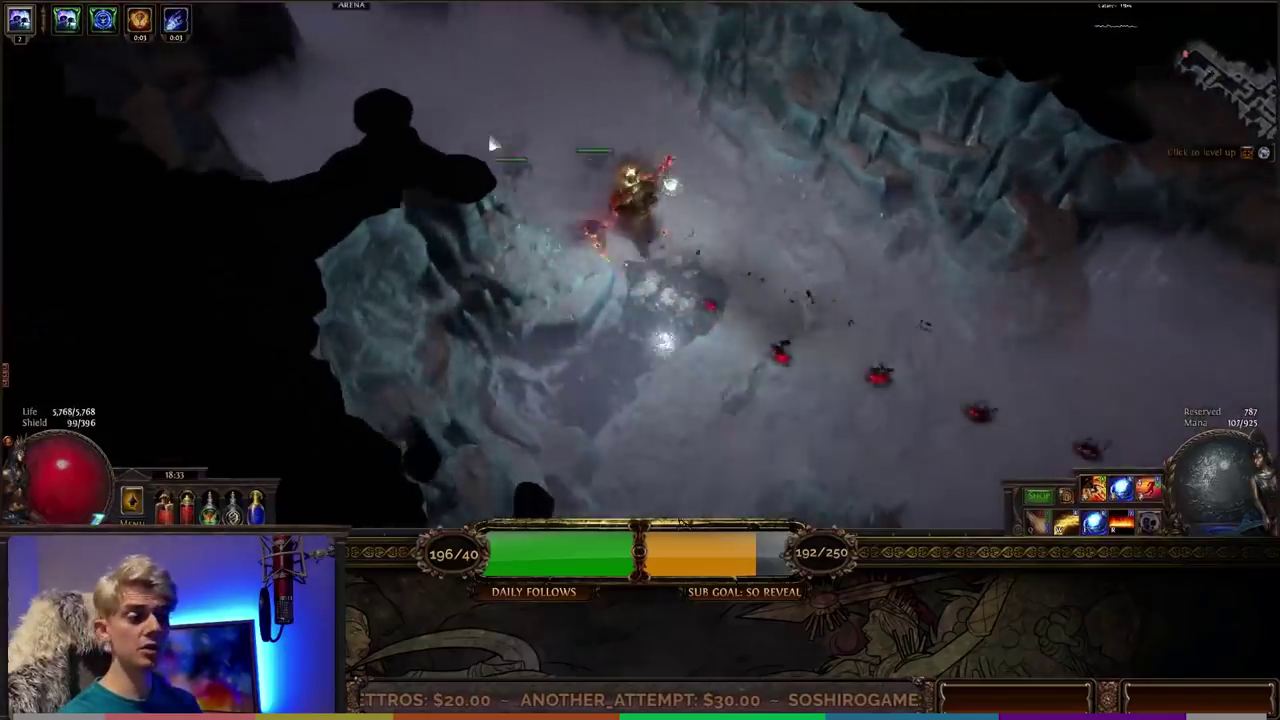
key("Tab")
left_click(537, 169)
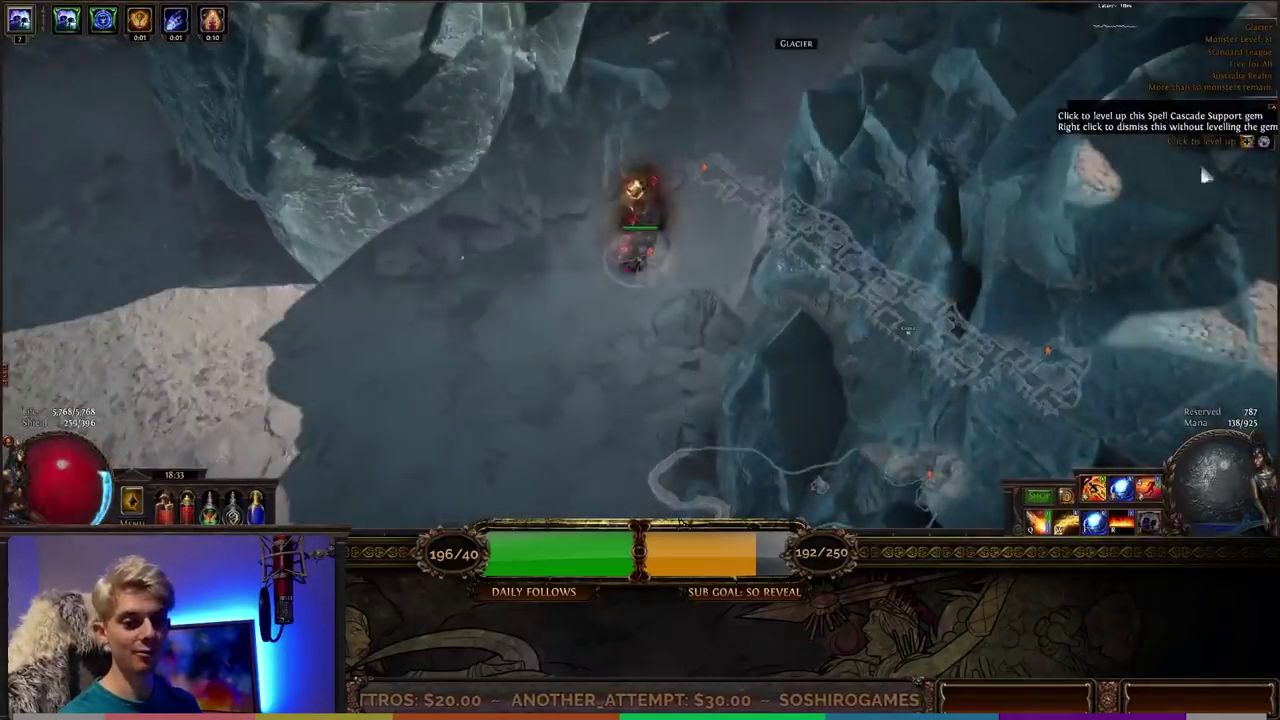
Step: Level up the Spell Cascade Support gem and move on into the arena
left_click(1247, 141)
left_click(557, 468)
key("Tab")
left_click(417, 423)
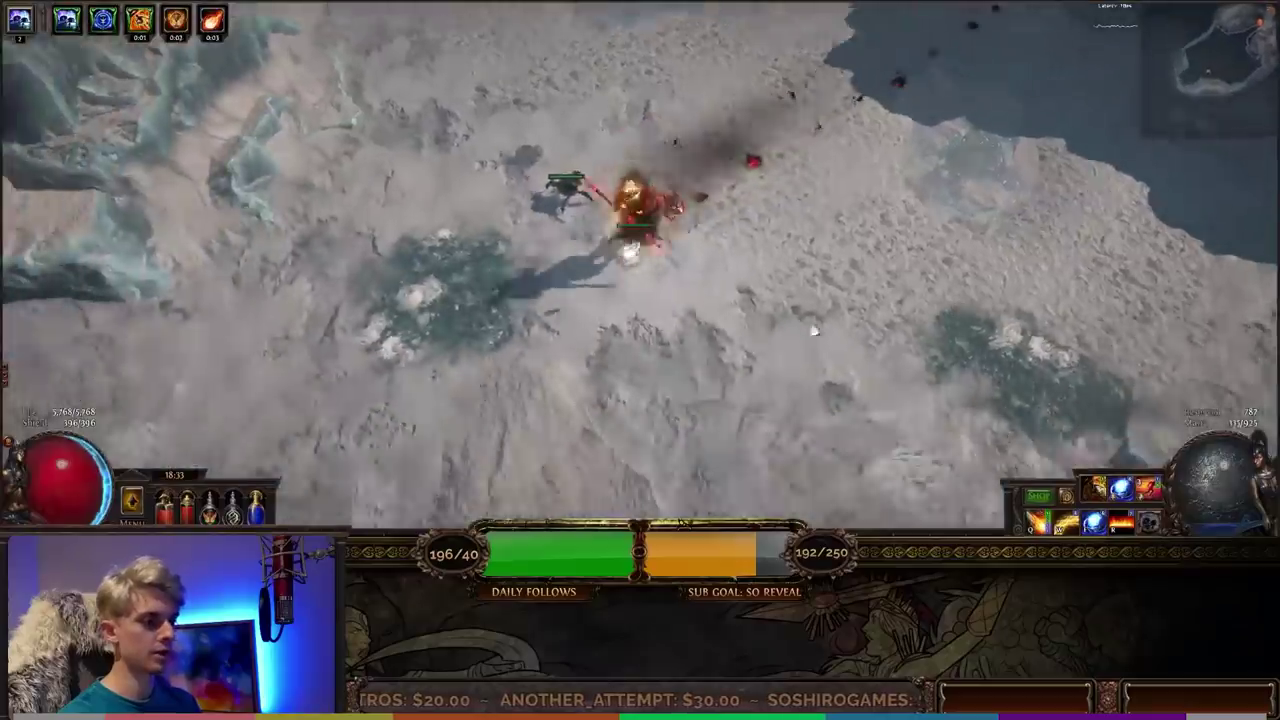
Step: Engage the arena's monsters, dodging around the ice shelf while casting fire spells at them
left_click(814, 331)
key("q")
left_click(566, 63)
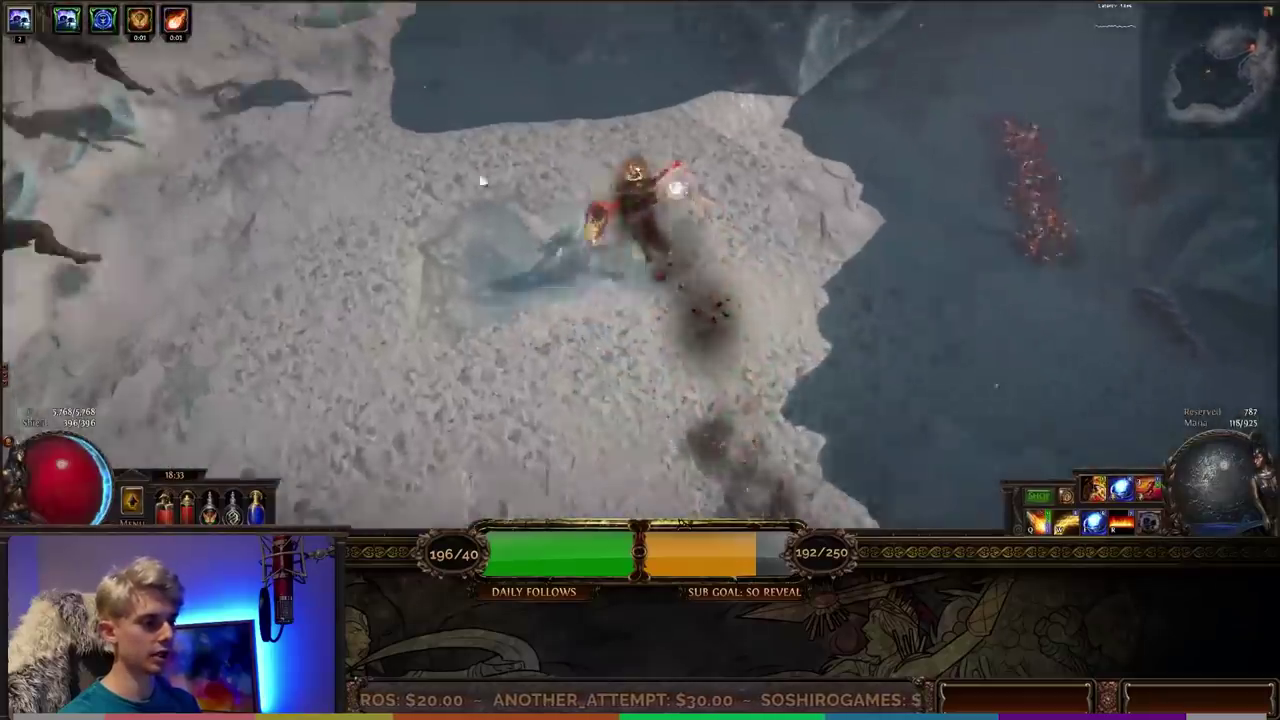
left_click(437, 217)
left_click(589, 97)
key("q")
left_click(749, 449)
key("q")
left_click(809, 323)
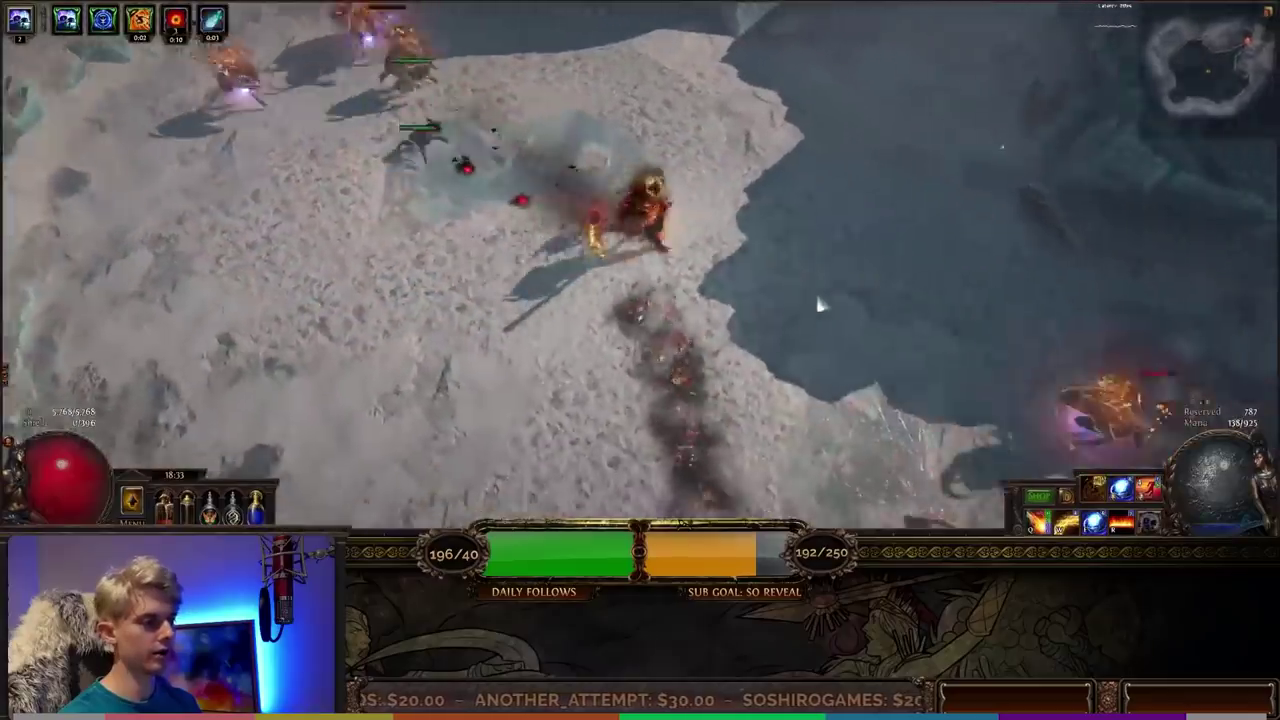
Step: Kill the remaining monsters on the ice shelf and place a lightning orb by the water's edge
left_click(726, 354)
key("q")
left_click(517, 154)
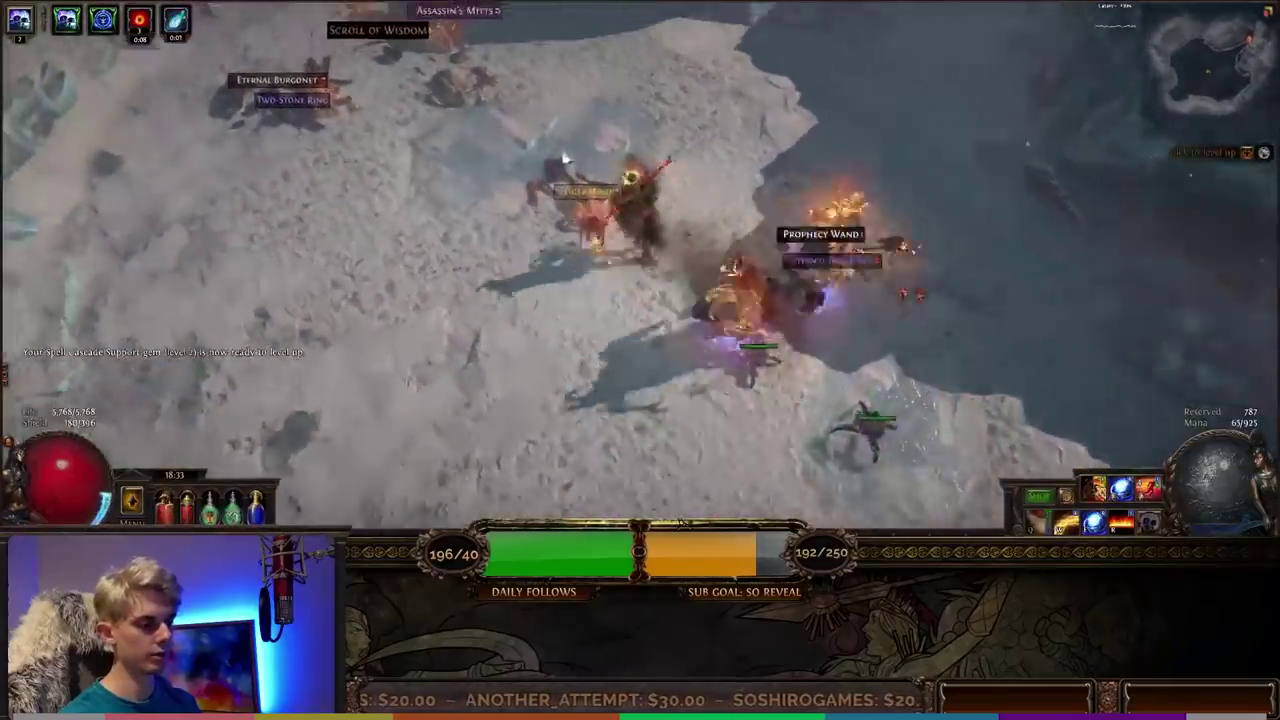
key("e")
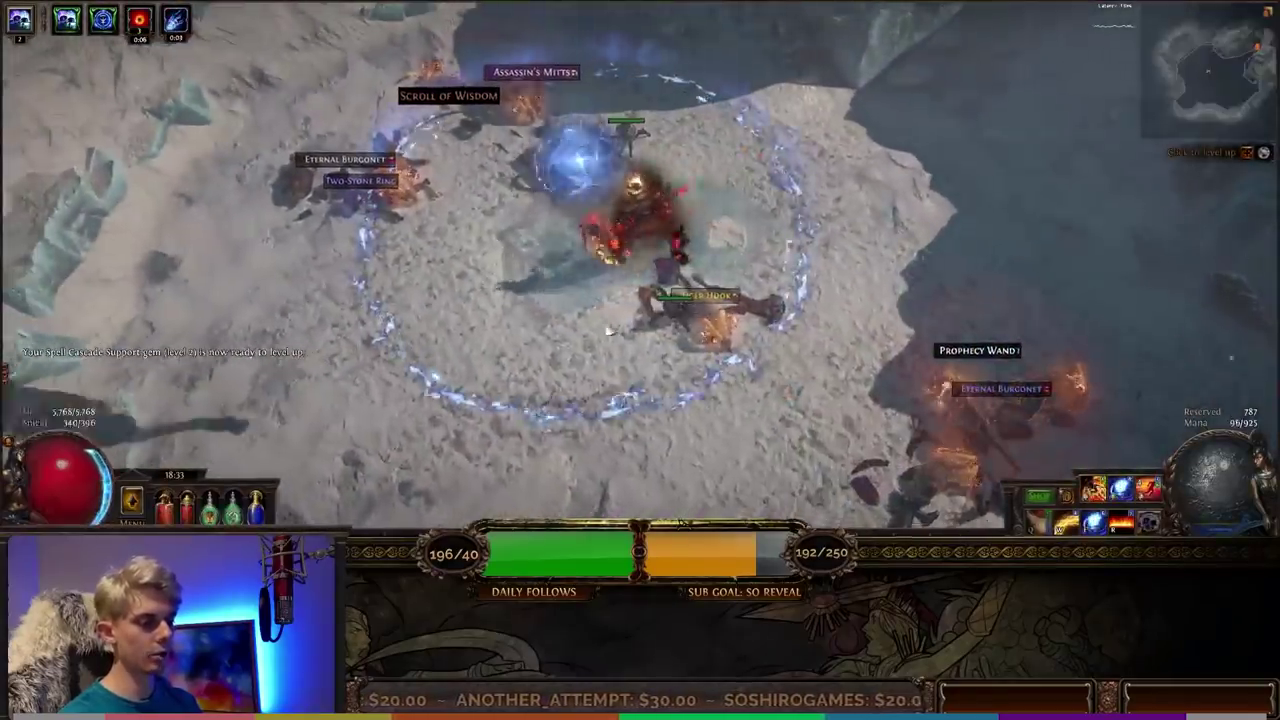
Step: Cast fire spells around the lightning orb while circling the dropped items in the arena
left_click(542, 305)
left_click(703, 289)
key("q")
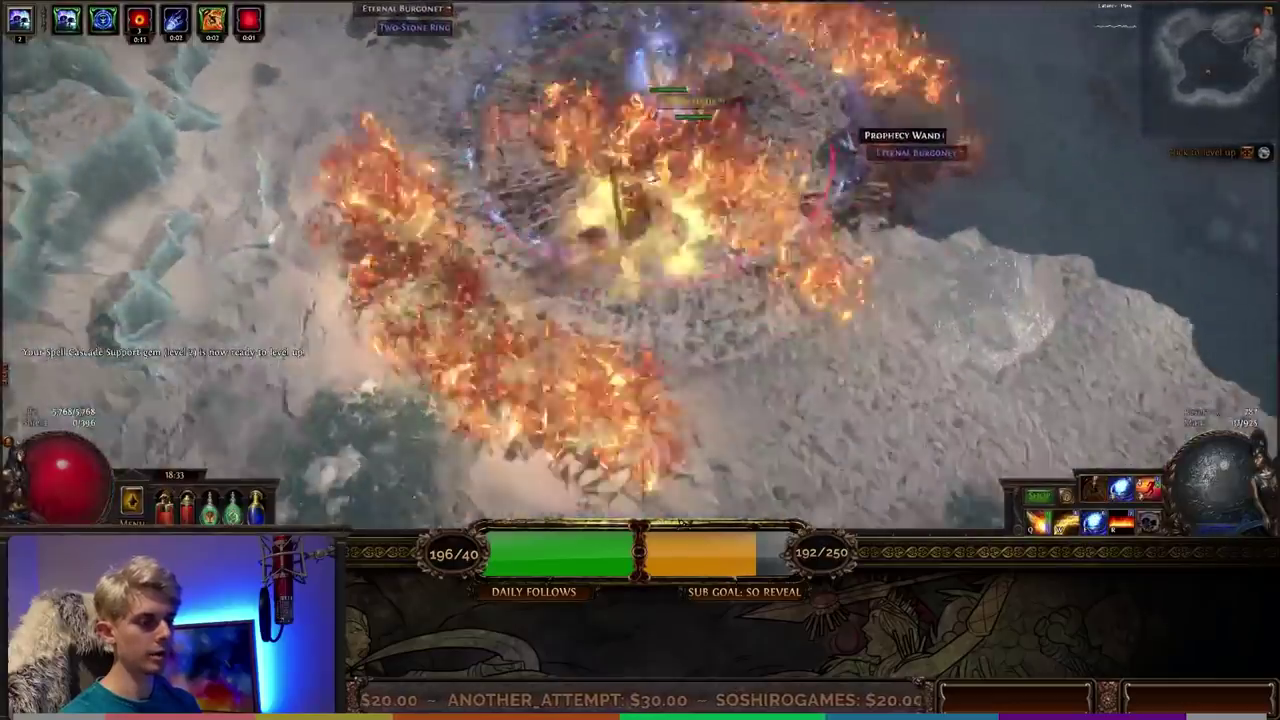
left_click(848, 151)
key("q")
left_click(406, 64)
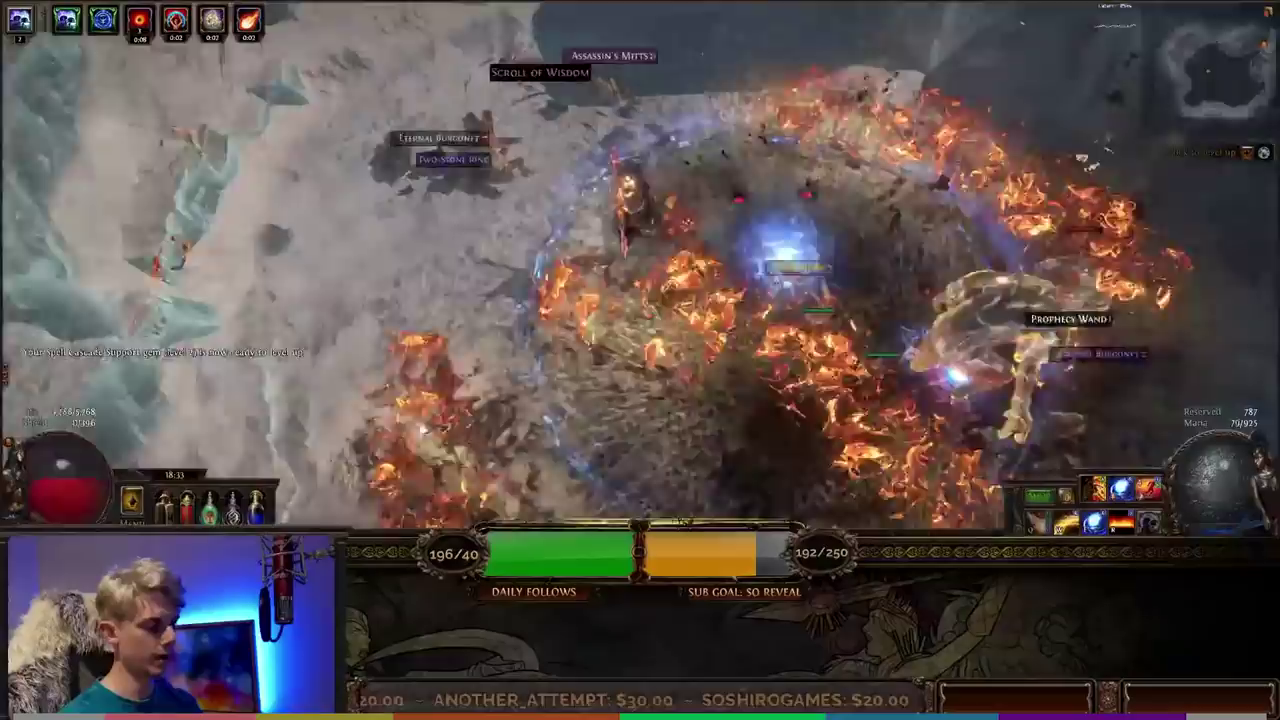
Step: Keep attacking the large arena enemy near the Prophecy Wand while moving between the burning areas
key("r")
key("r")
left_click(743, 80)
key("r")
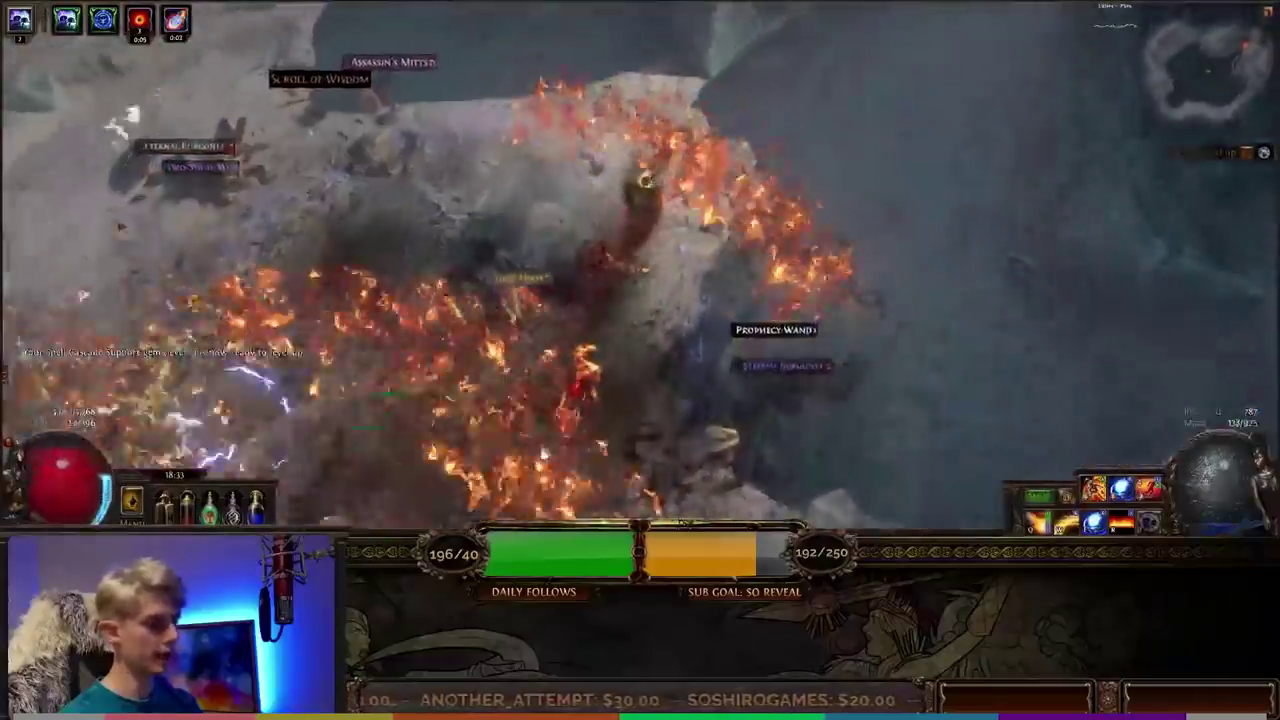
left_click(612, 345)
left_click(763, 369)
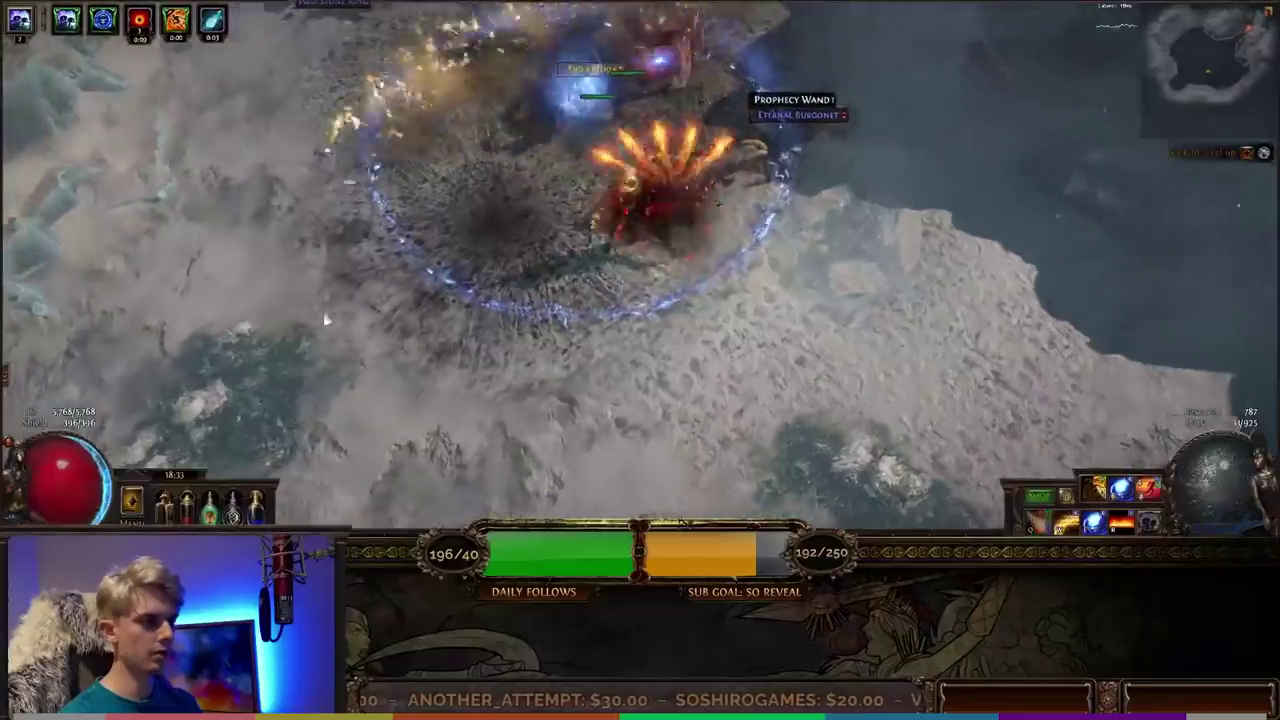
Step: Finish off the last arena enemies and stop beside the dropped Primordial Staff, checking the map overlay
mouse_move(326, 320)
left_mouse_down()
mouse_move(374, 174)
mouse_move(603, 109)
mouse_move(764, 108)
mouse_move(840, 240)
mouse_move(772, 288)
mouse_move(643, 270)
left_mouse_up()
key("Tab")
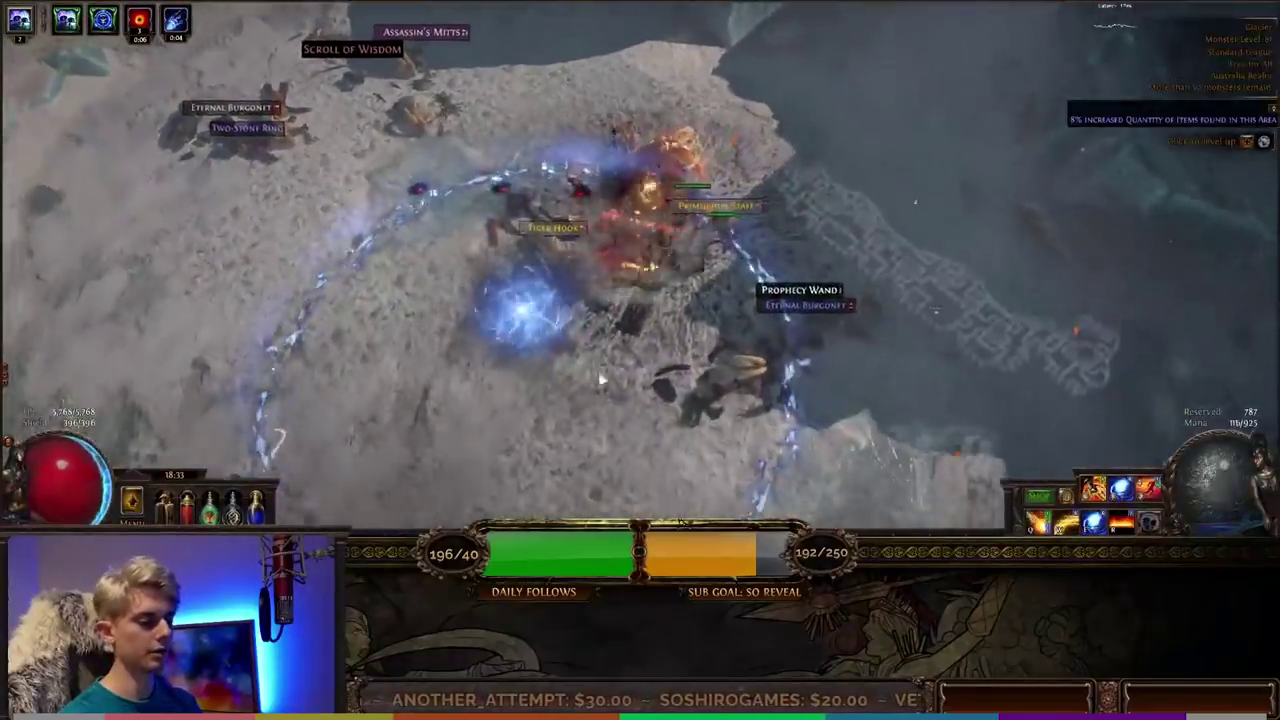
left_click(605, 380)
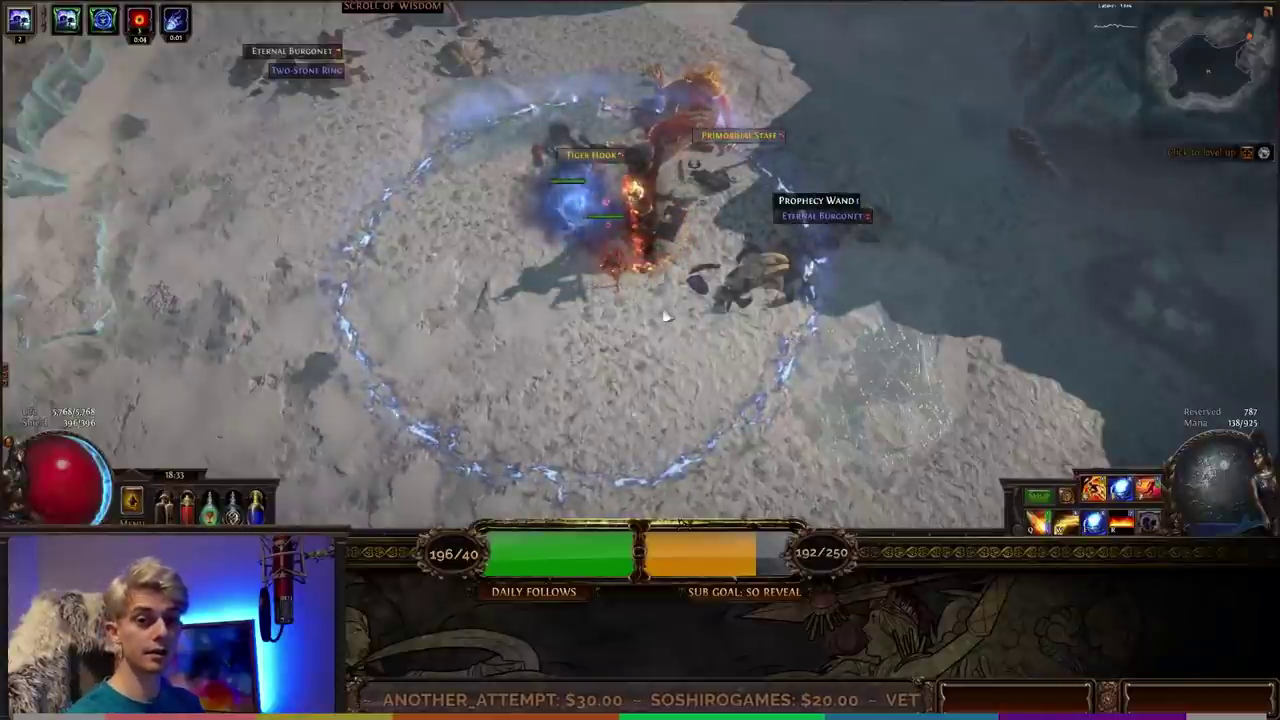
key("q")
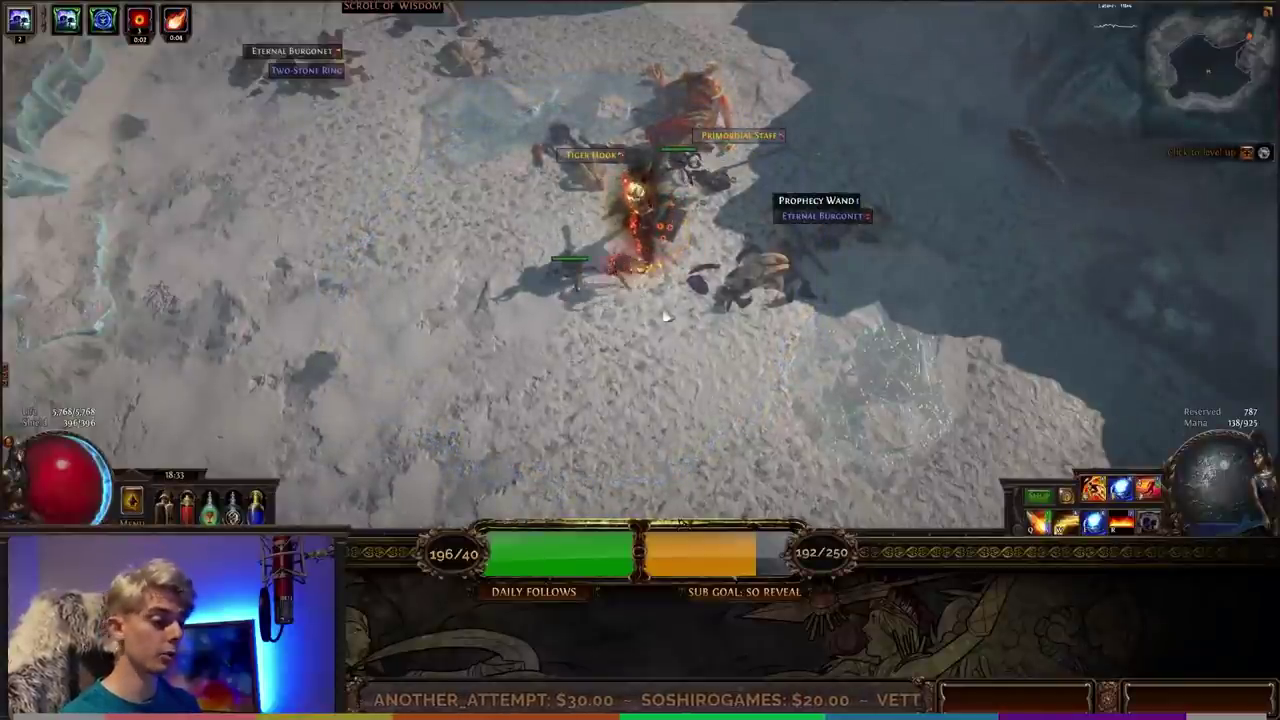
Step: Check the inventory and level up the Spell Cascade Support gem again
key("i")
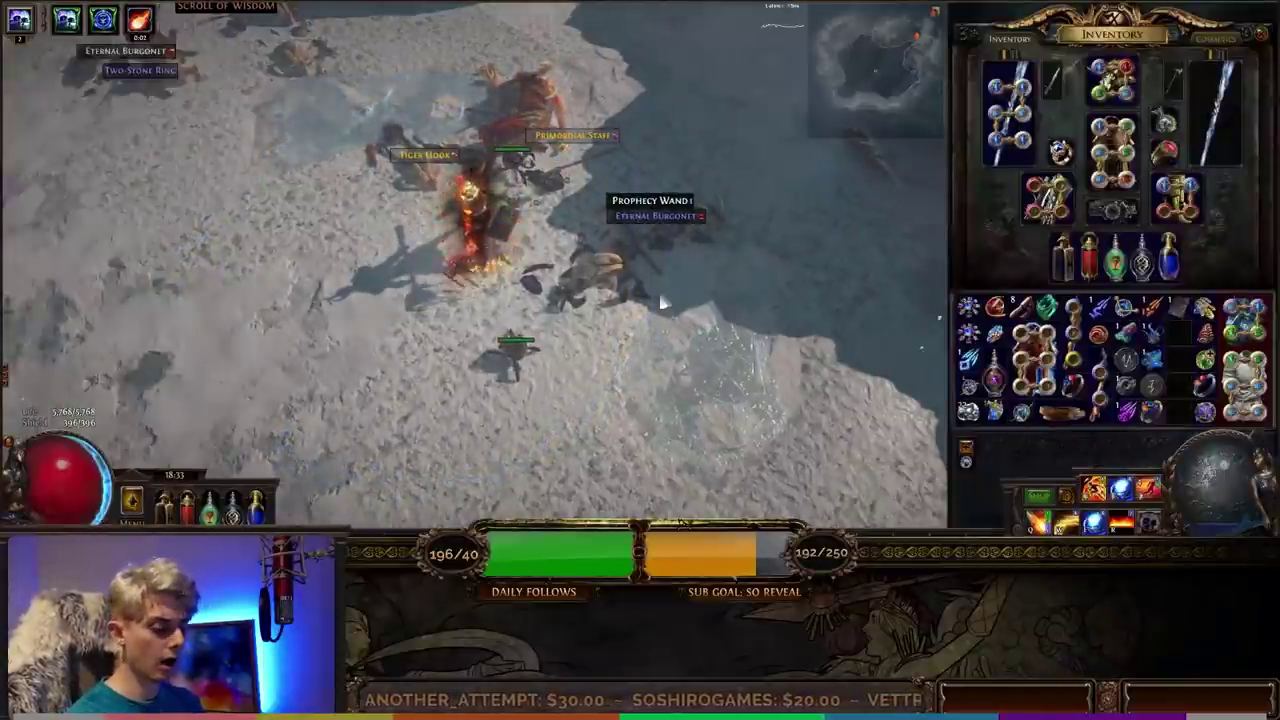
key("i")
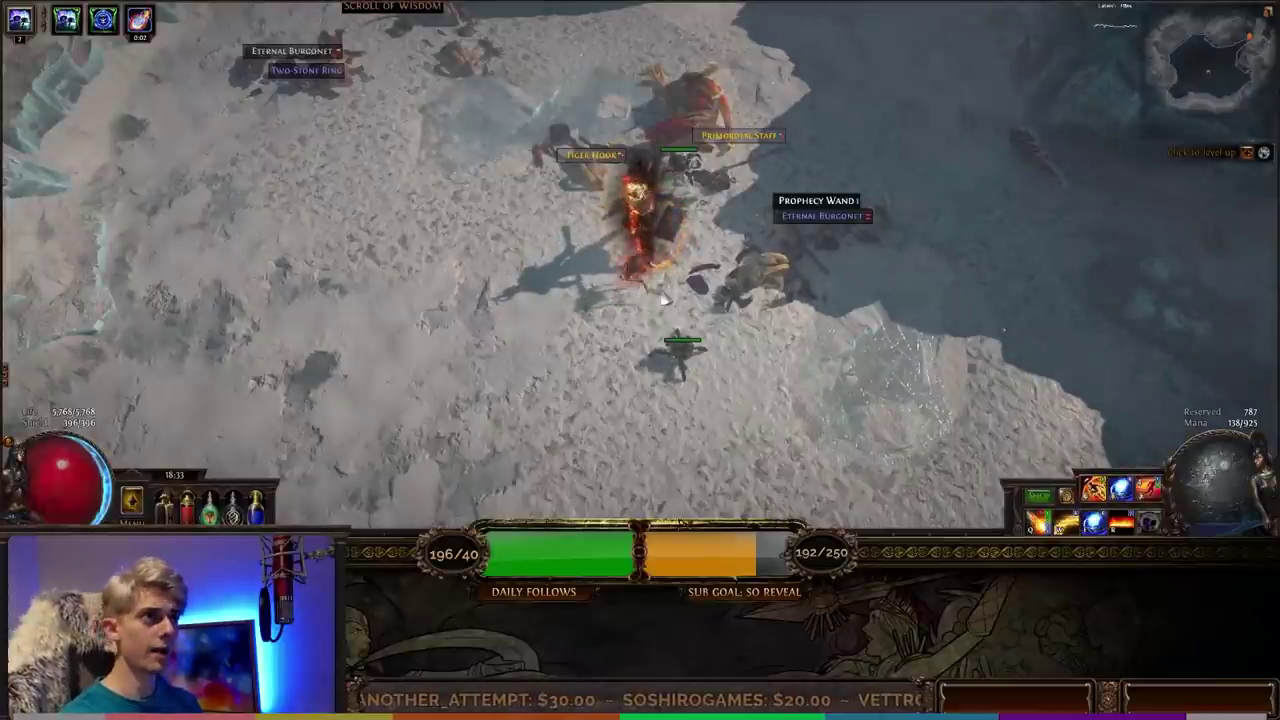
mouse_move(866, 203)
left_click(1245, 153)
left_click(640, 328)
key("Tab")
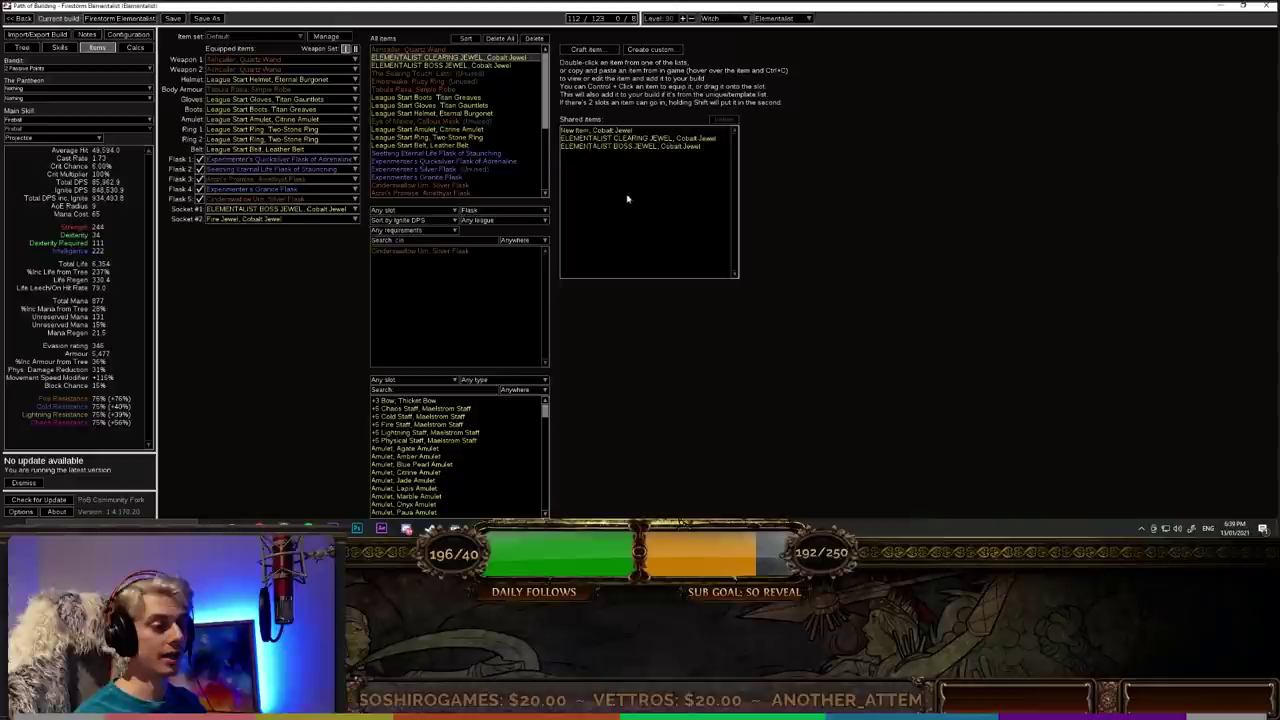
Step: Examine the Elementalist boss and clearing jewels, the Fire Jewel in Socket #2, and the Ascendancy area of the passive tree
mouse_move(641, 147)
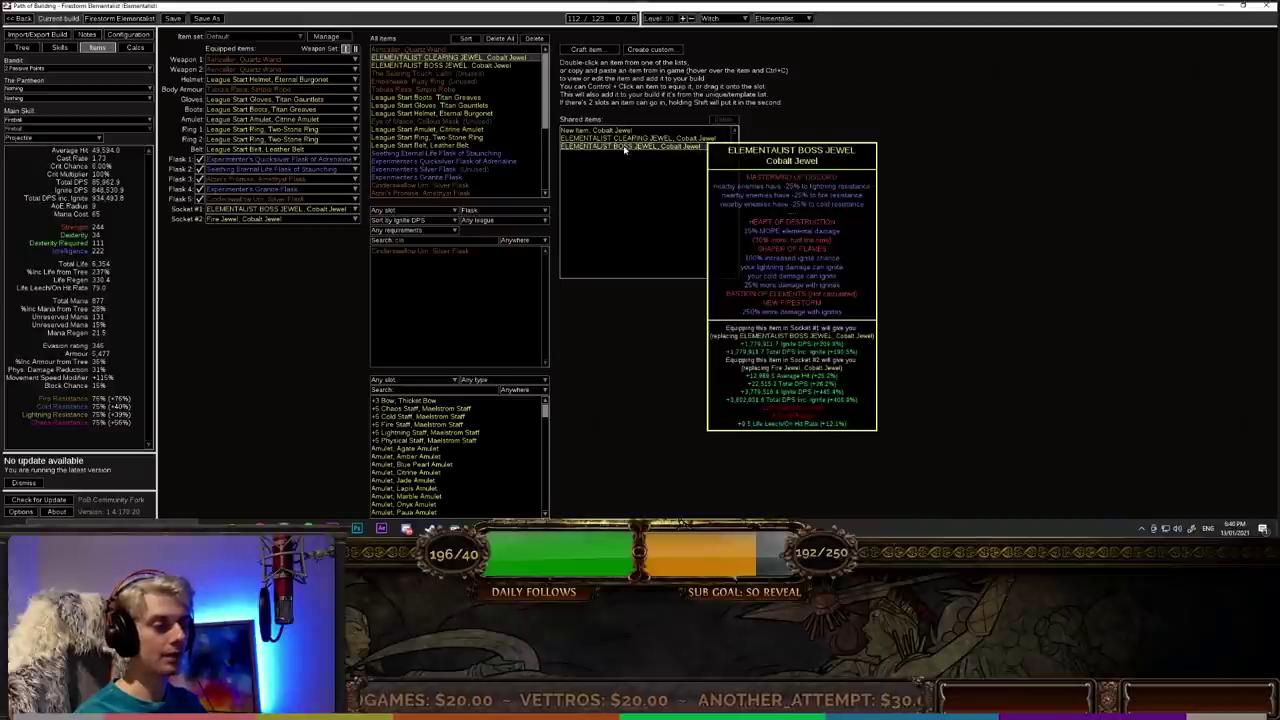
mouse_move(438, 70)
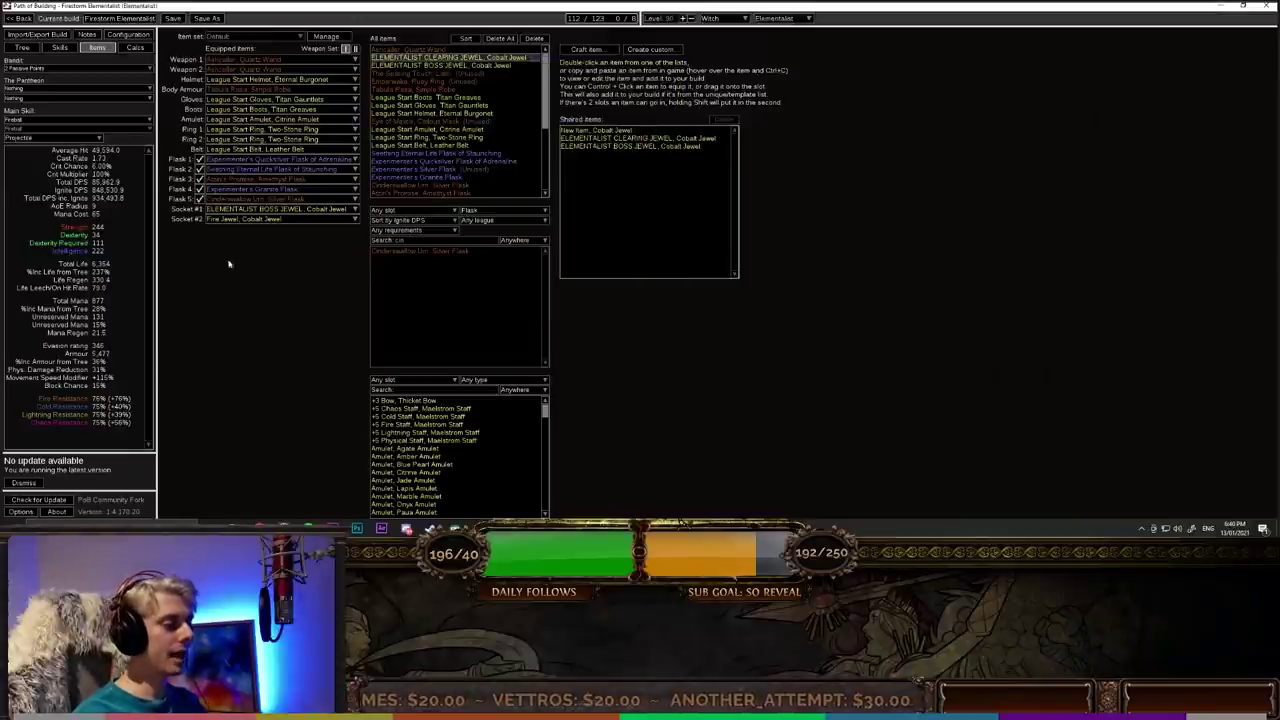
mouse_move(253, 217)
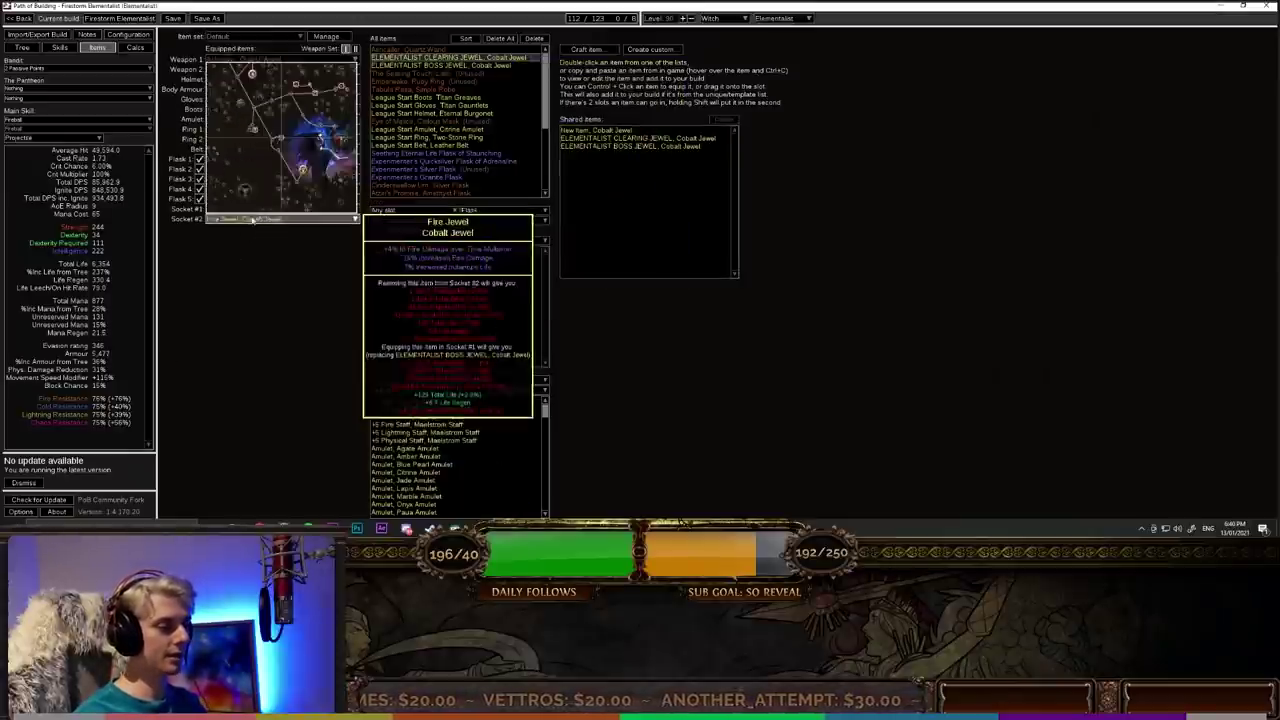
left_click(22, 47)
left_click_drag(604, 130, 312, 538)
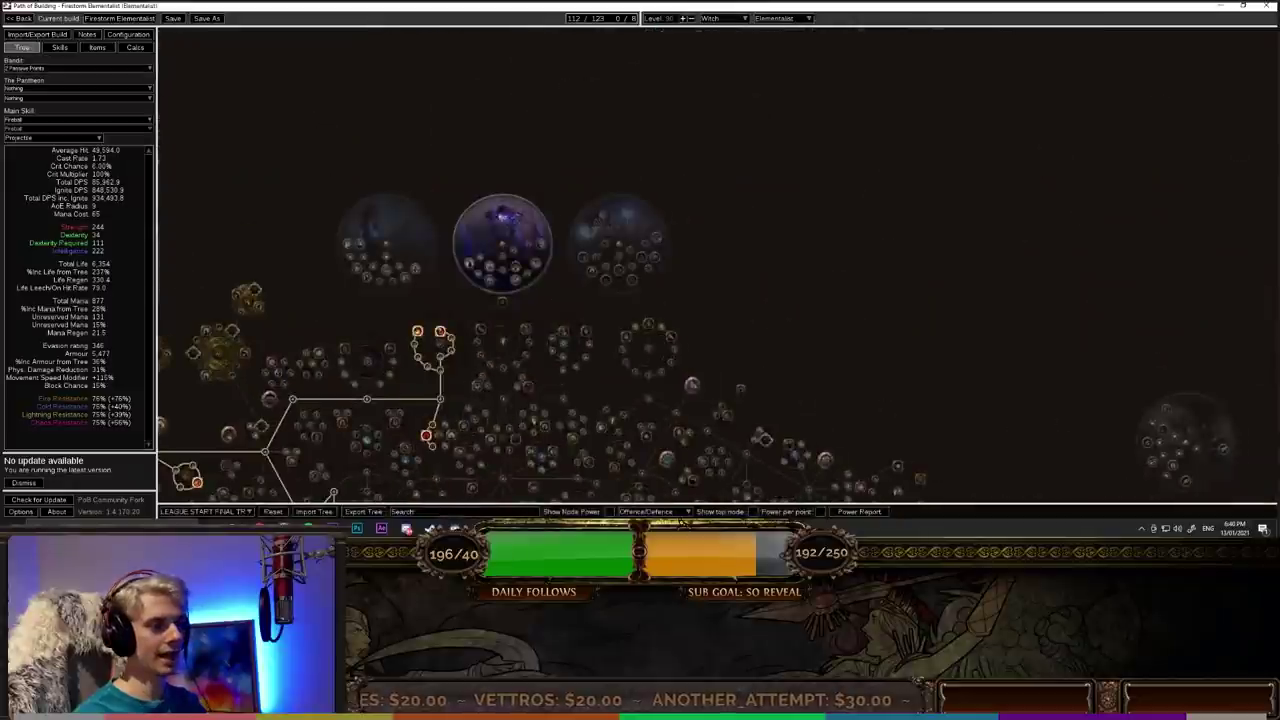
Step: Deactivate the Cinderswallow Urn in Flask 5 and inspect the Atziri's Promise flask
left_click(97, 47)
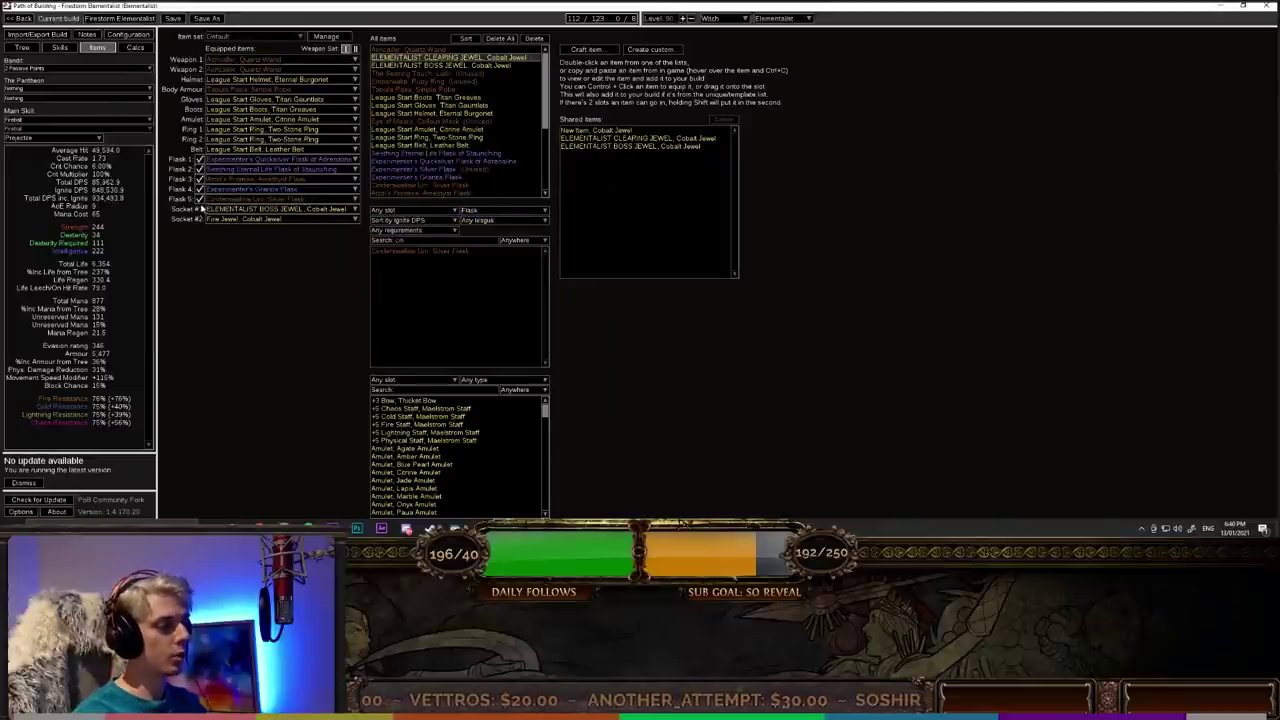
left_click(200, 199)
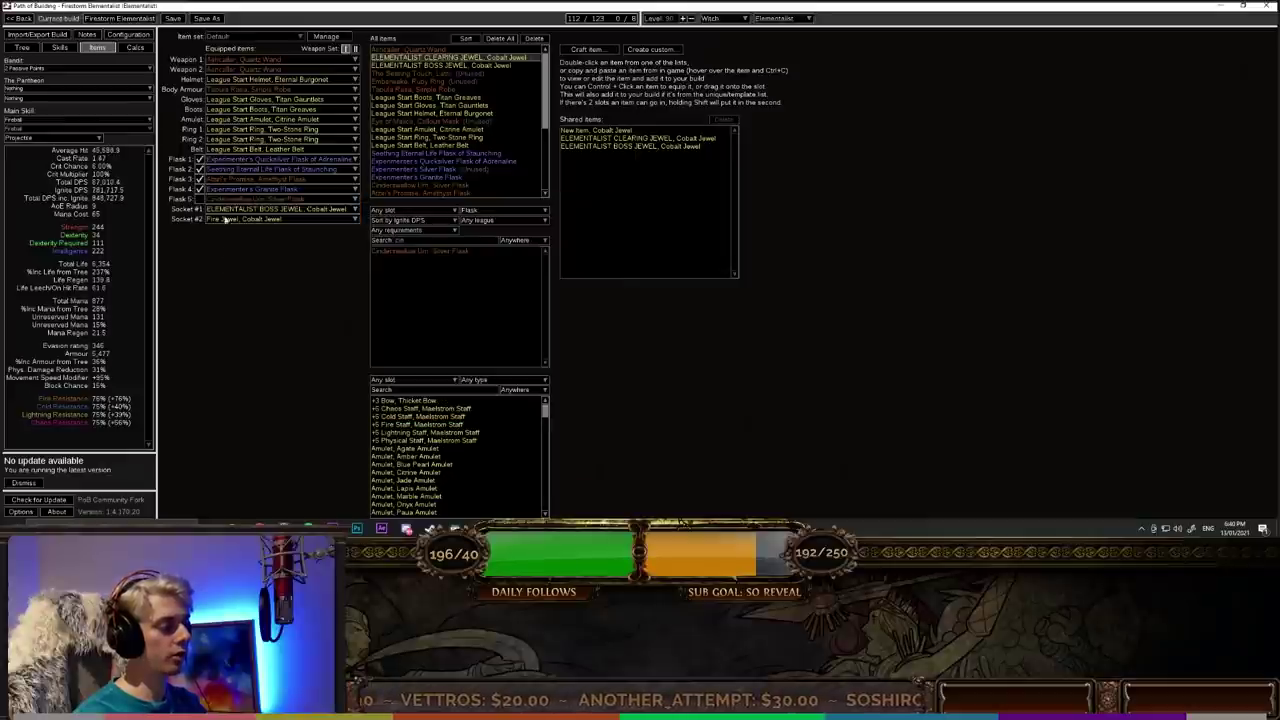
mouse_move(233, 205)
mouse_move(228, 183)
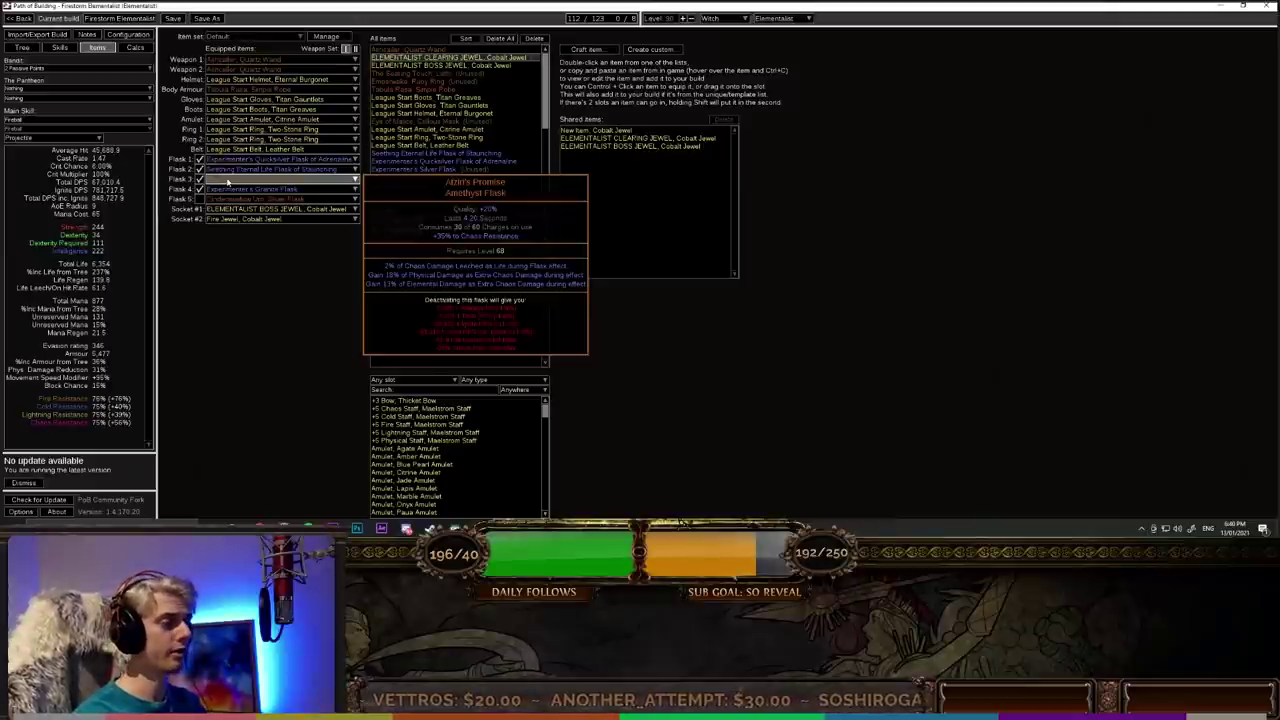
left_click(228, 183)
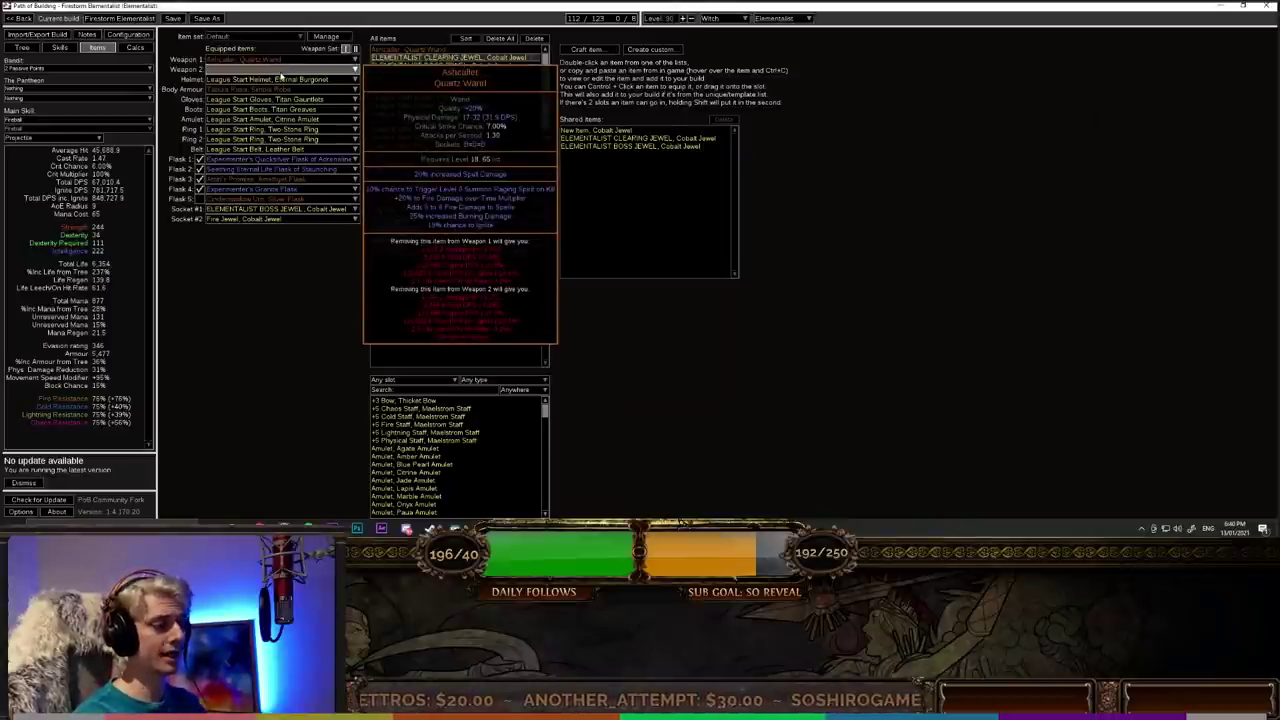
Step: Empty the Weapon 1 slot to compare damage, and re-equip the Ashcaller Quartz Wand
left_click(268, 60)
left_click(253, 69)
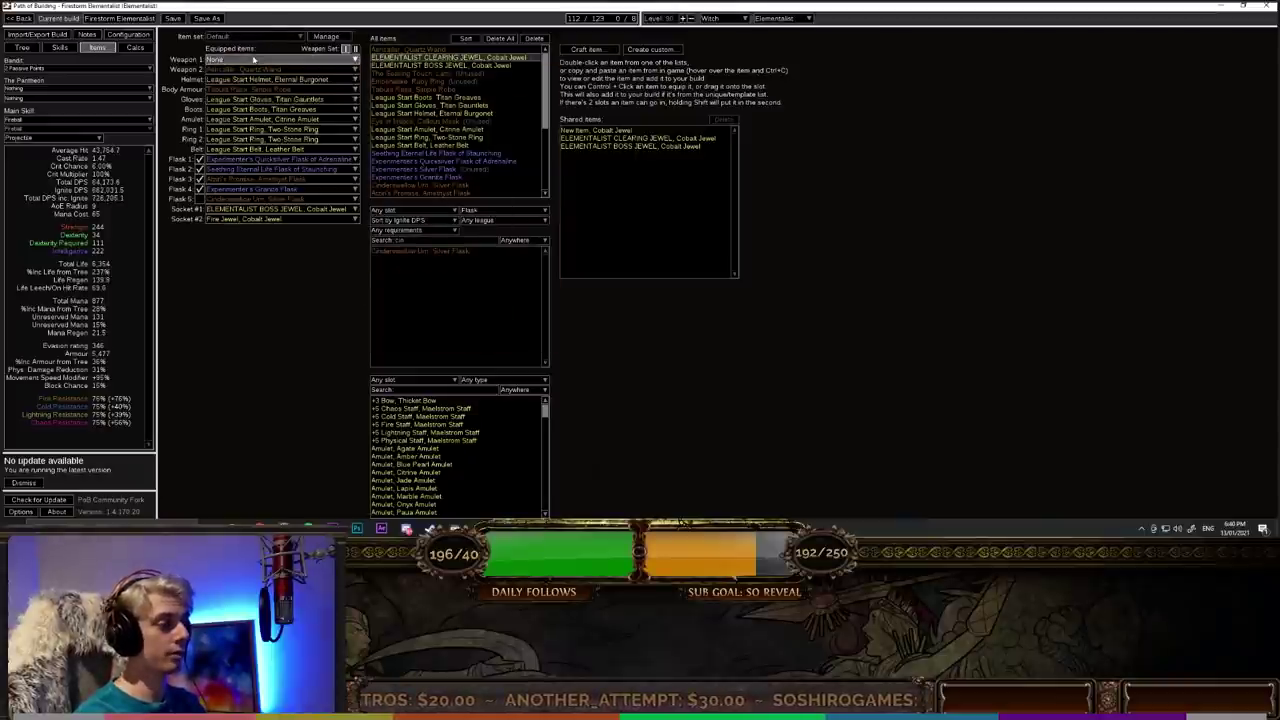
left_click(254, 60)
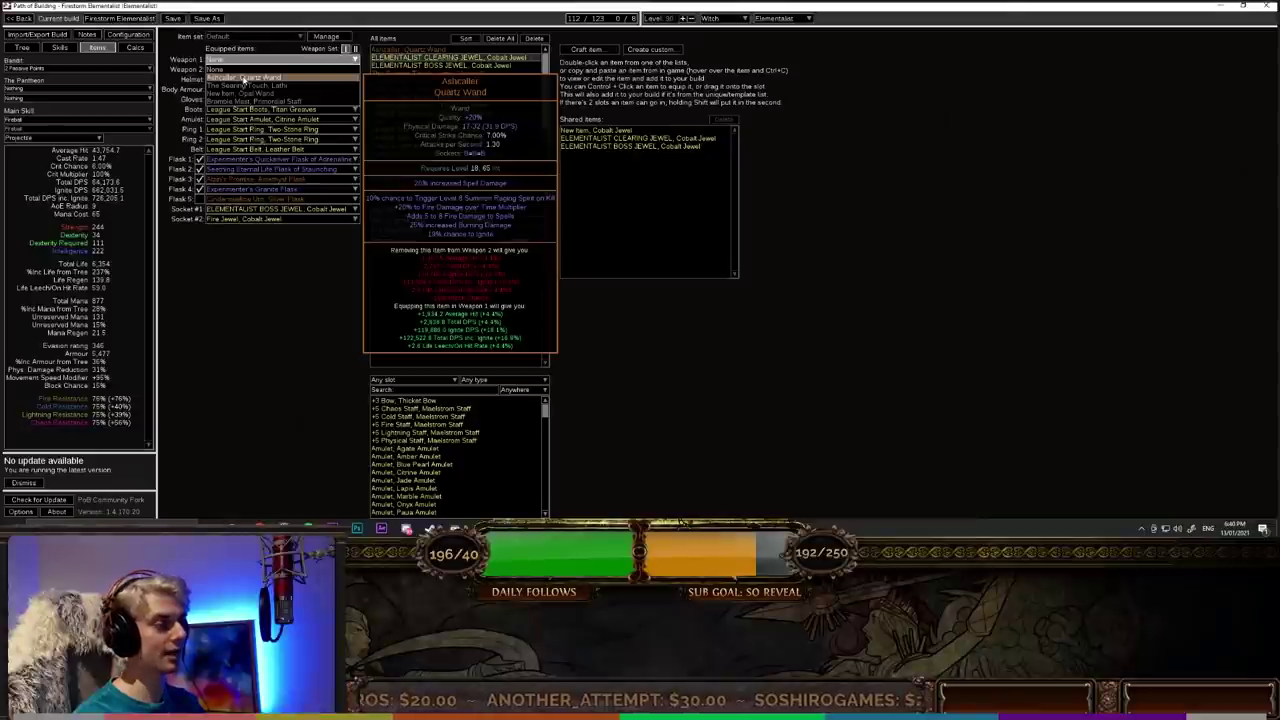
left_click(244, 78)
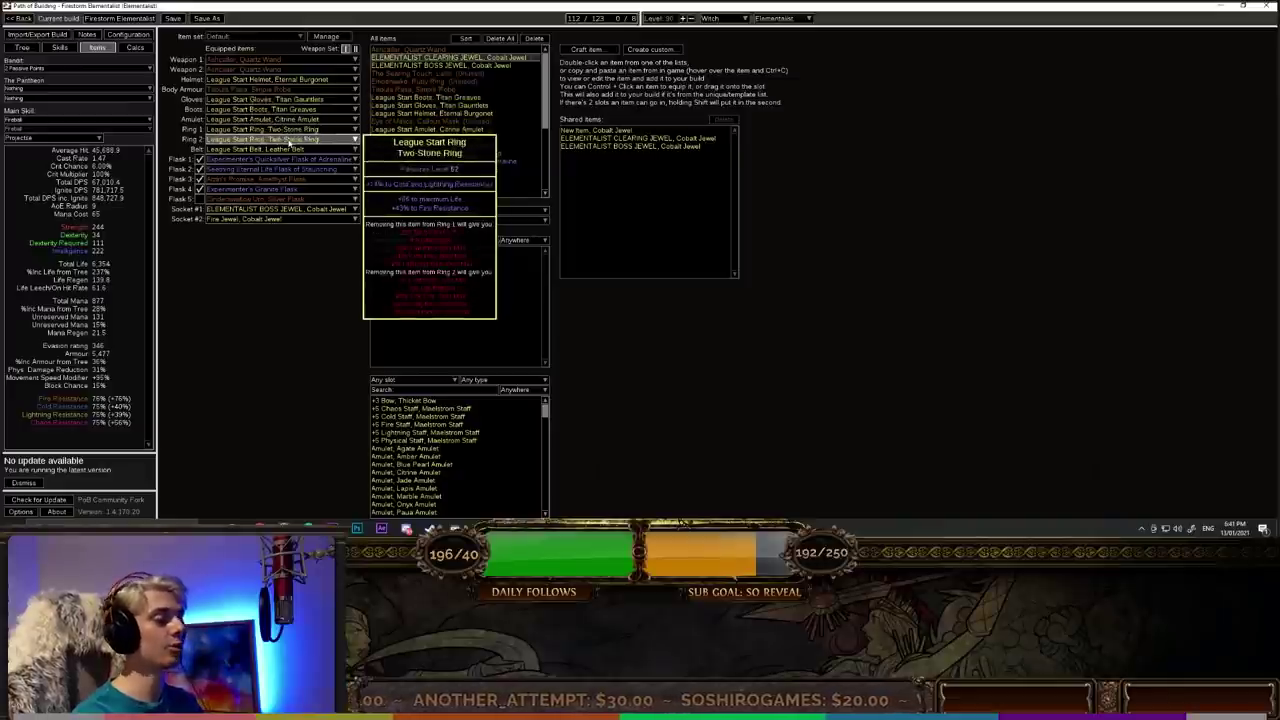
Step: Review the league start rings and amulet, and set Flask 5 to the Alchemist's Basalt Flask
scroll(264, 139, "down", 2)
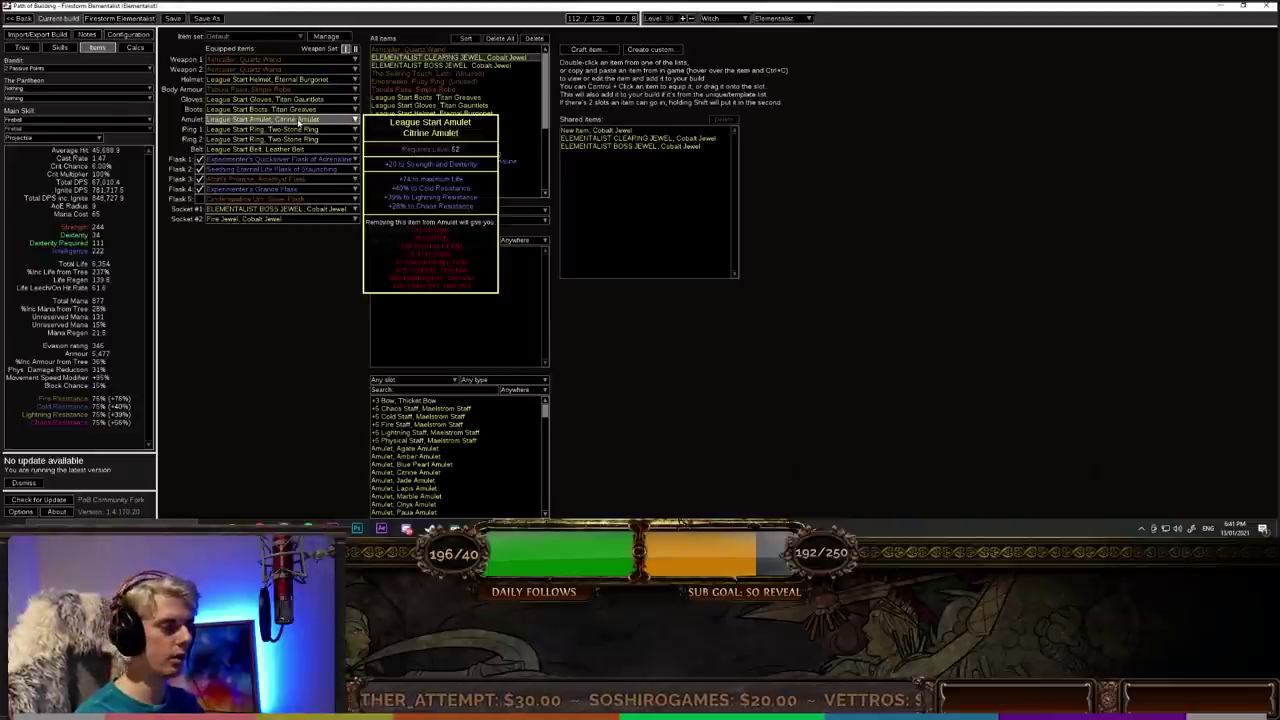
left_click(286, 199)
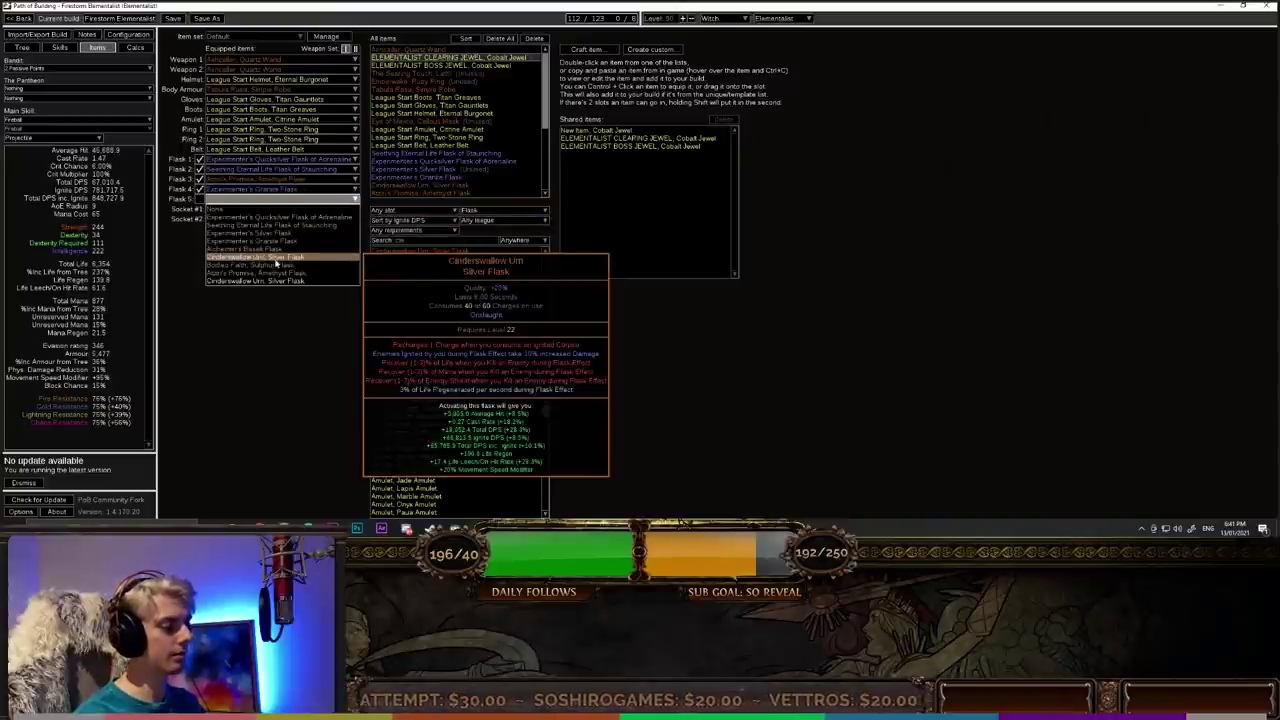
left_click(280, 249)
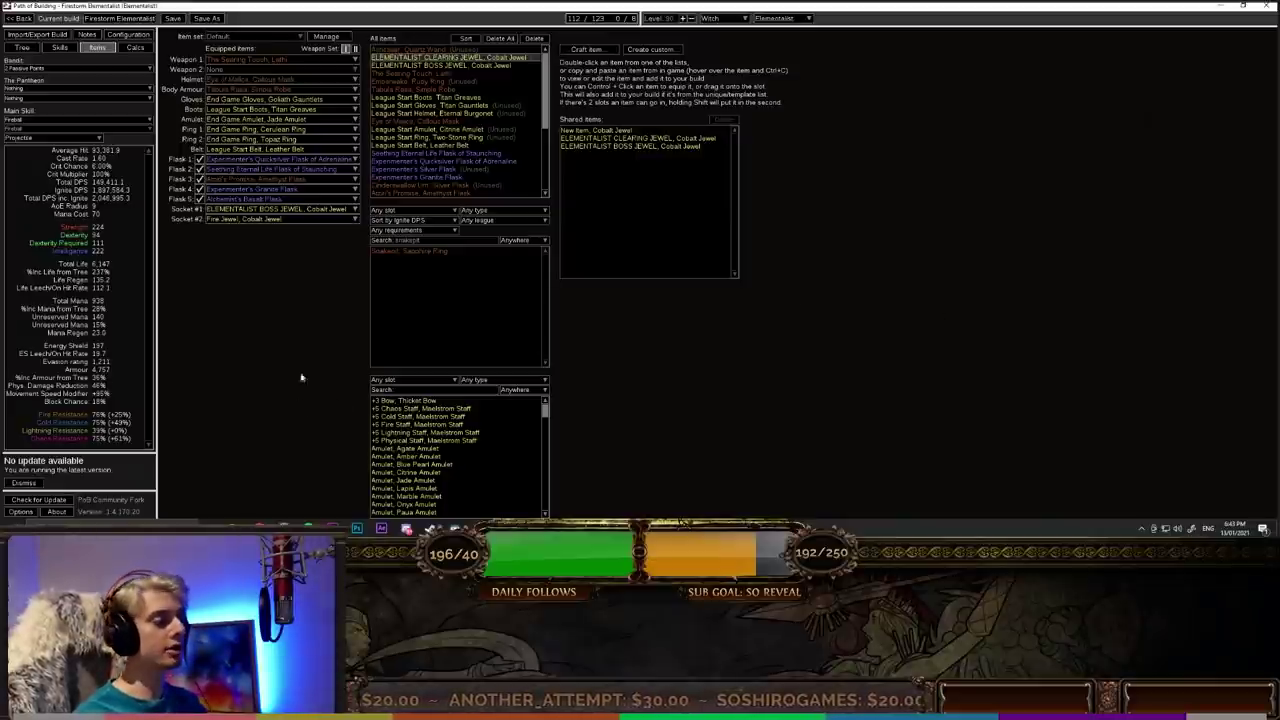
Step: Equip the End Game Chest, Astral Plate as the body armour
mouse_move(273, 65)
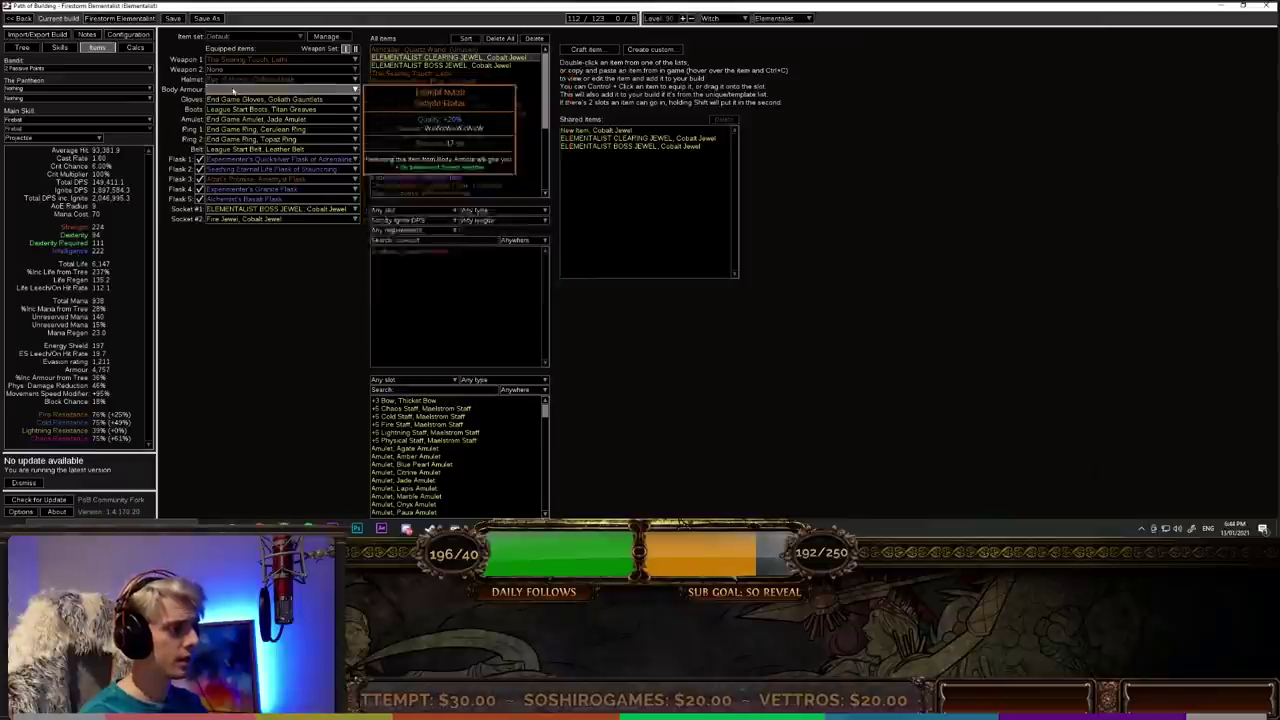
left_click(222, 90)
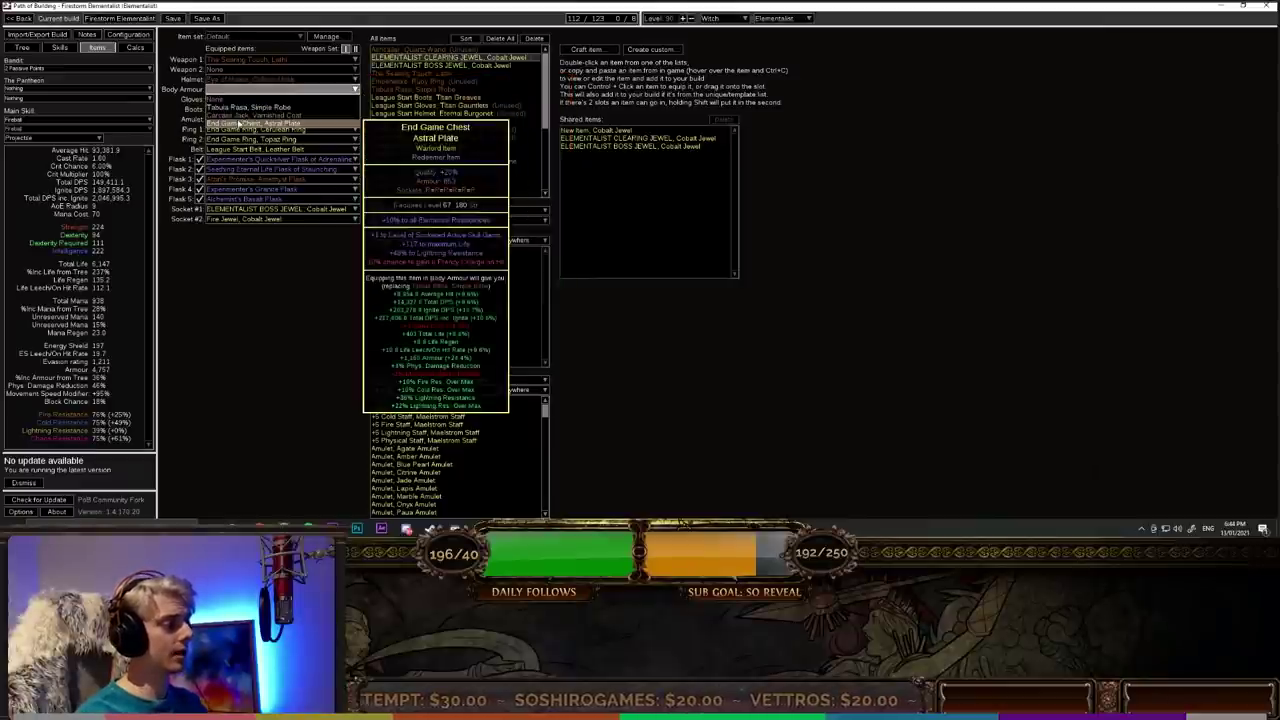
left_click(224, 123)
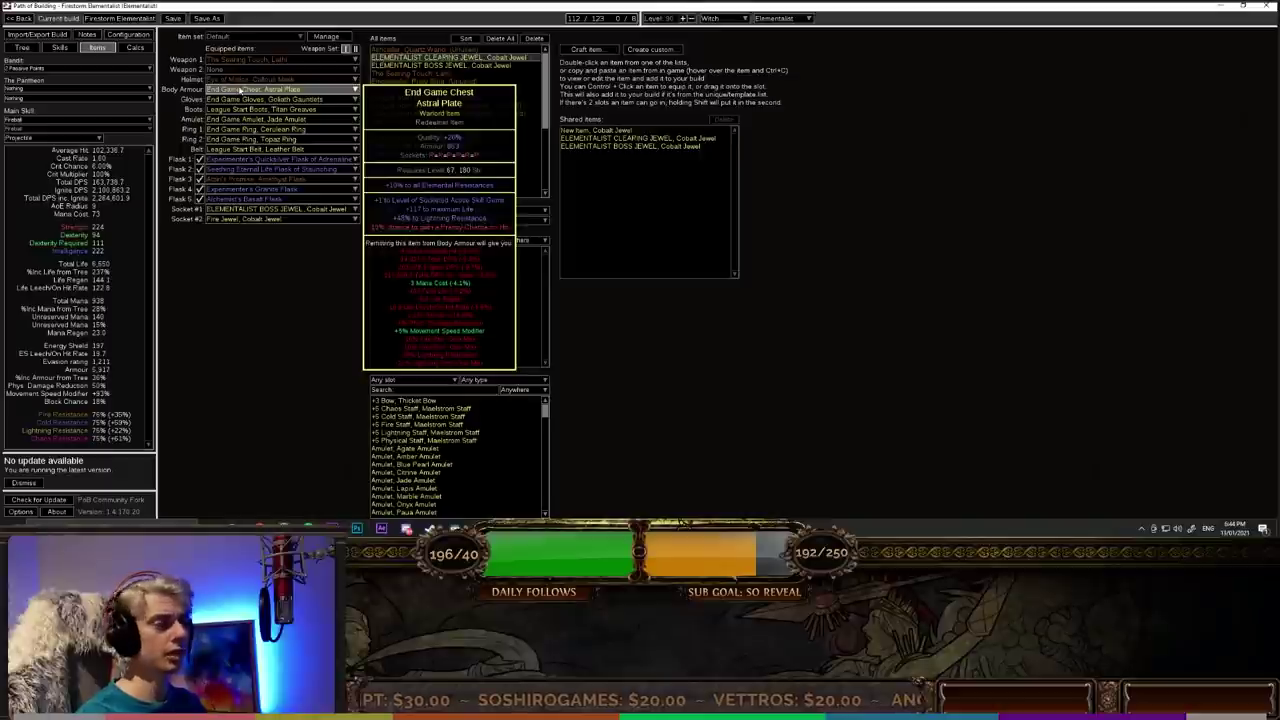
Step: Enable the use of Frenzy Charges in the build's combat configuration
left_click(135, 47)
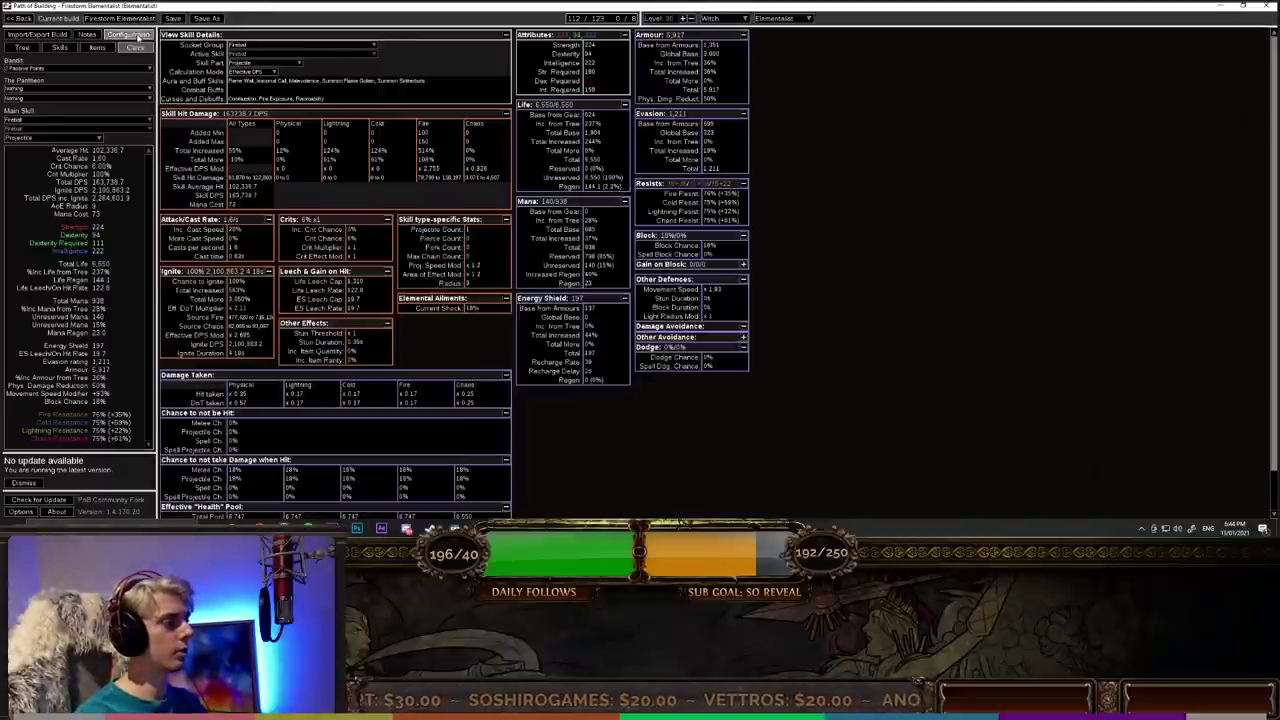
left_click(137, 36)
left_click(284, 176)
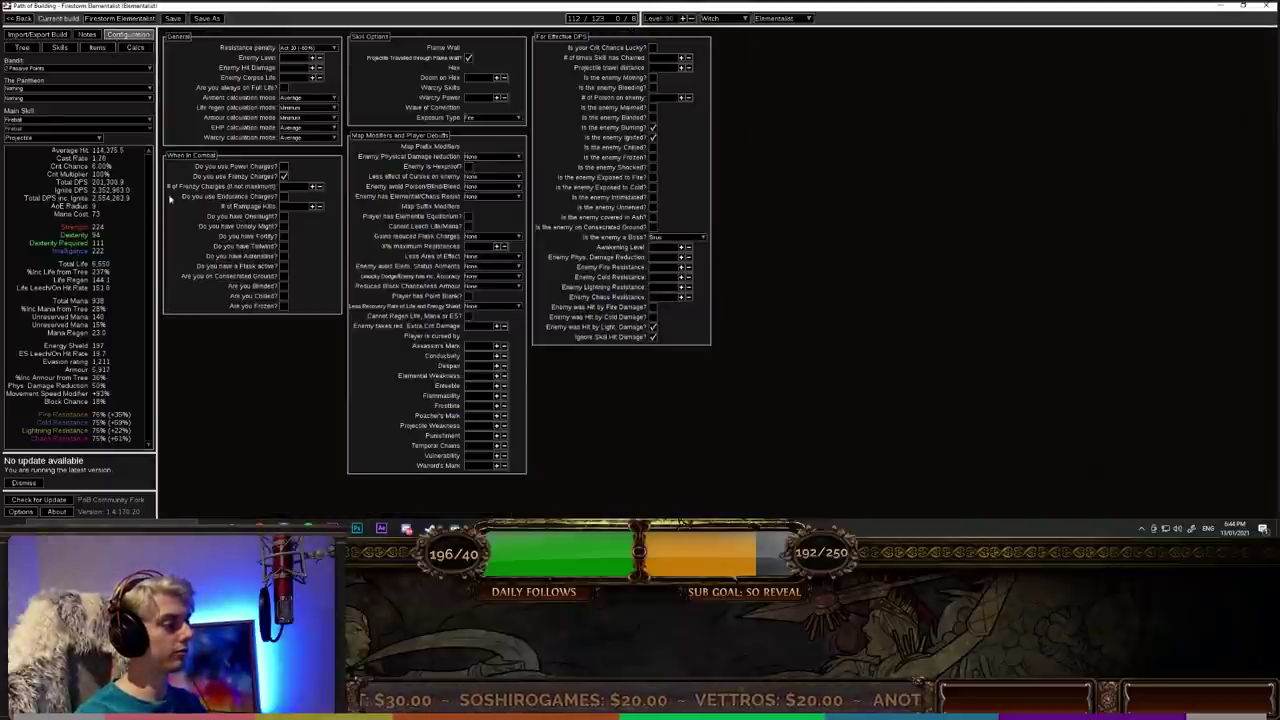
Step: Switch the passive tree from the league start version to the end game cluster tree
left_click(22, 47)
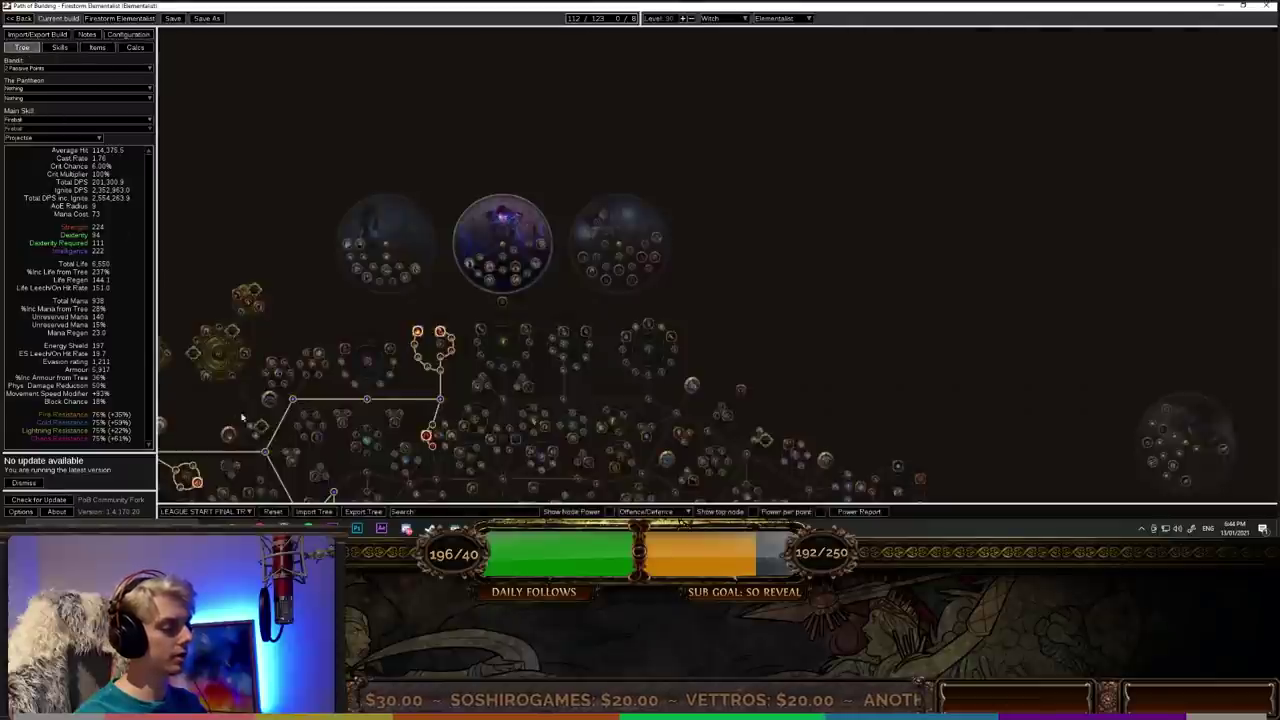
left_click(205, 511)
left_click(200, 494)
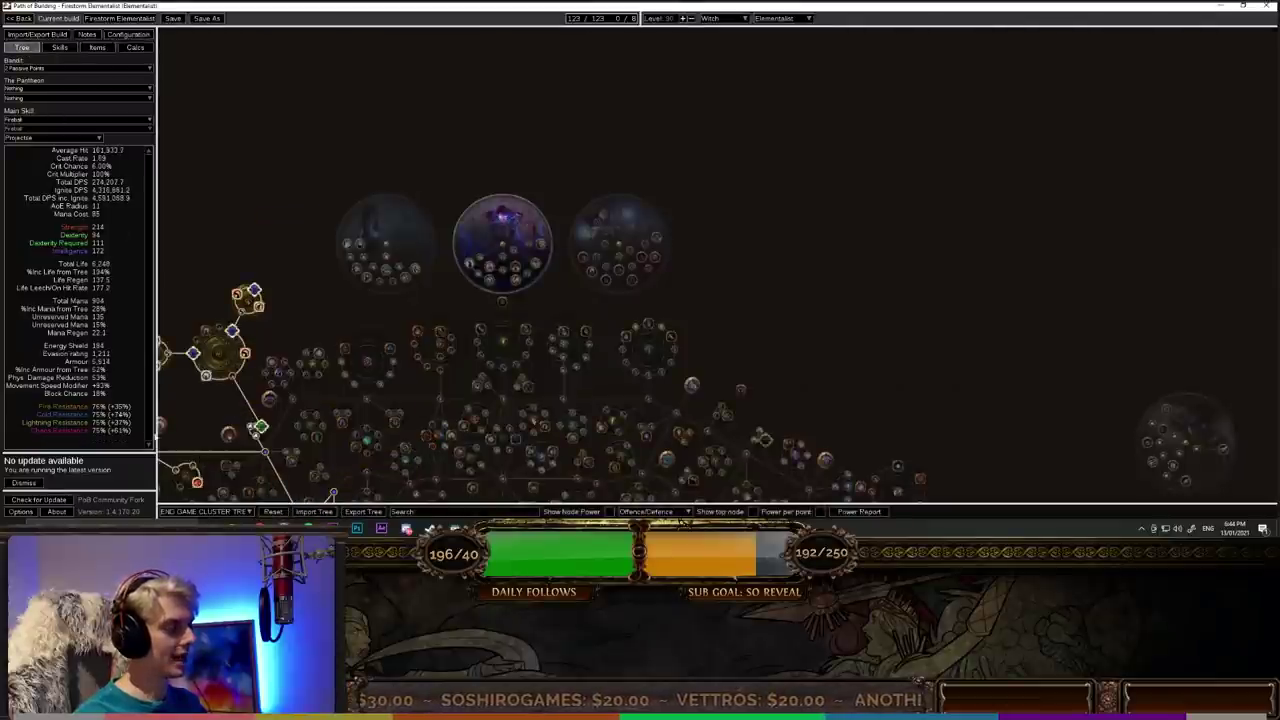
Step: Replace the Flask 5 item with the Cinderswallow Urn, Silver Flask
left_click(97, 47)
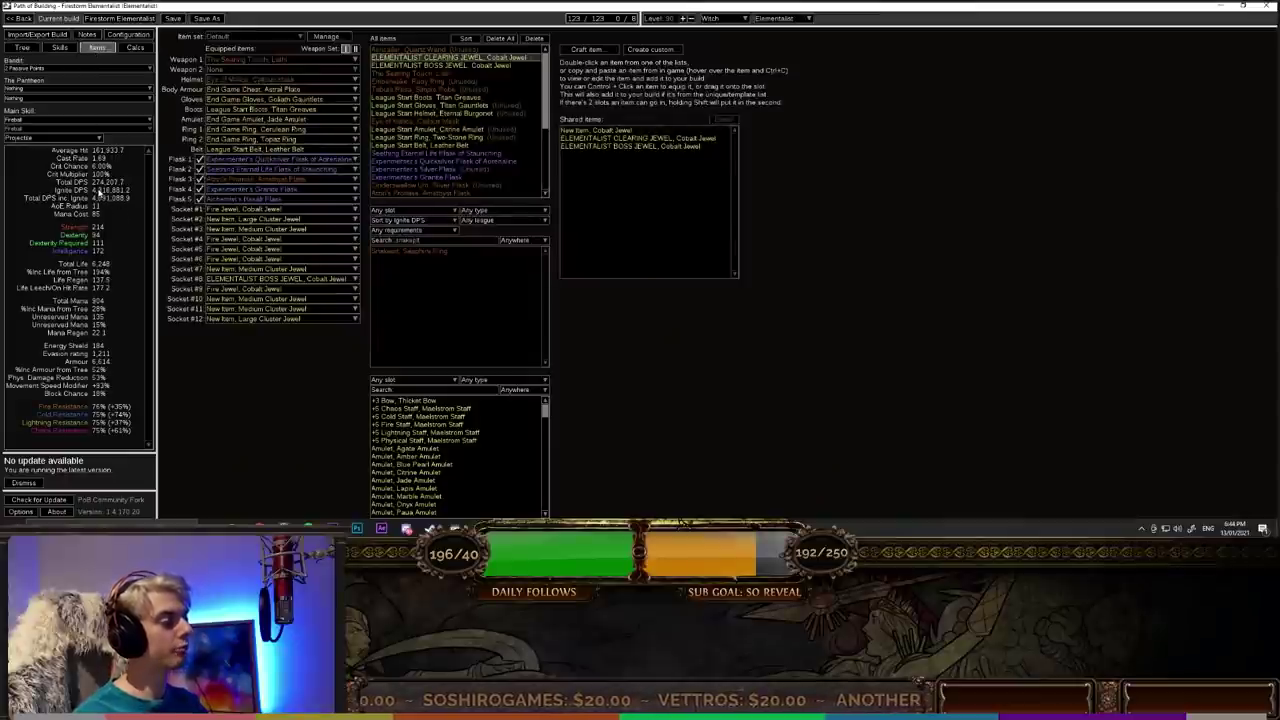
left_click(250, 198)
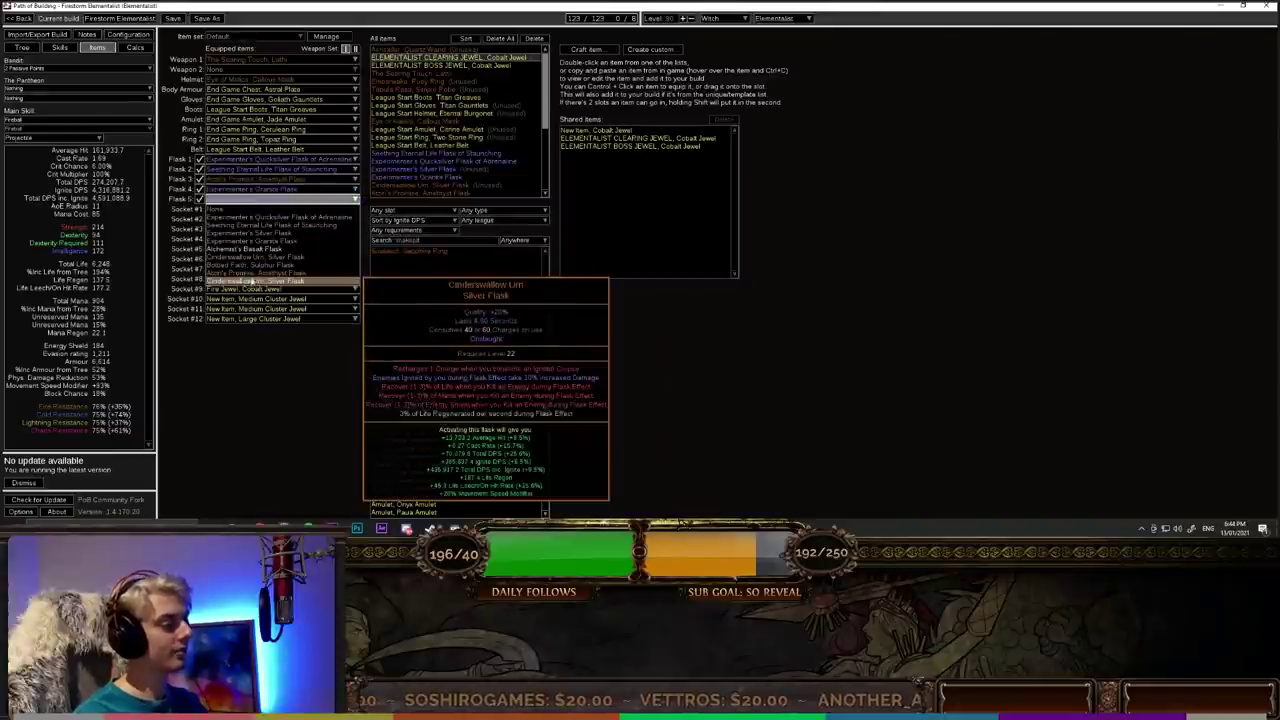
left_click(250, 281)
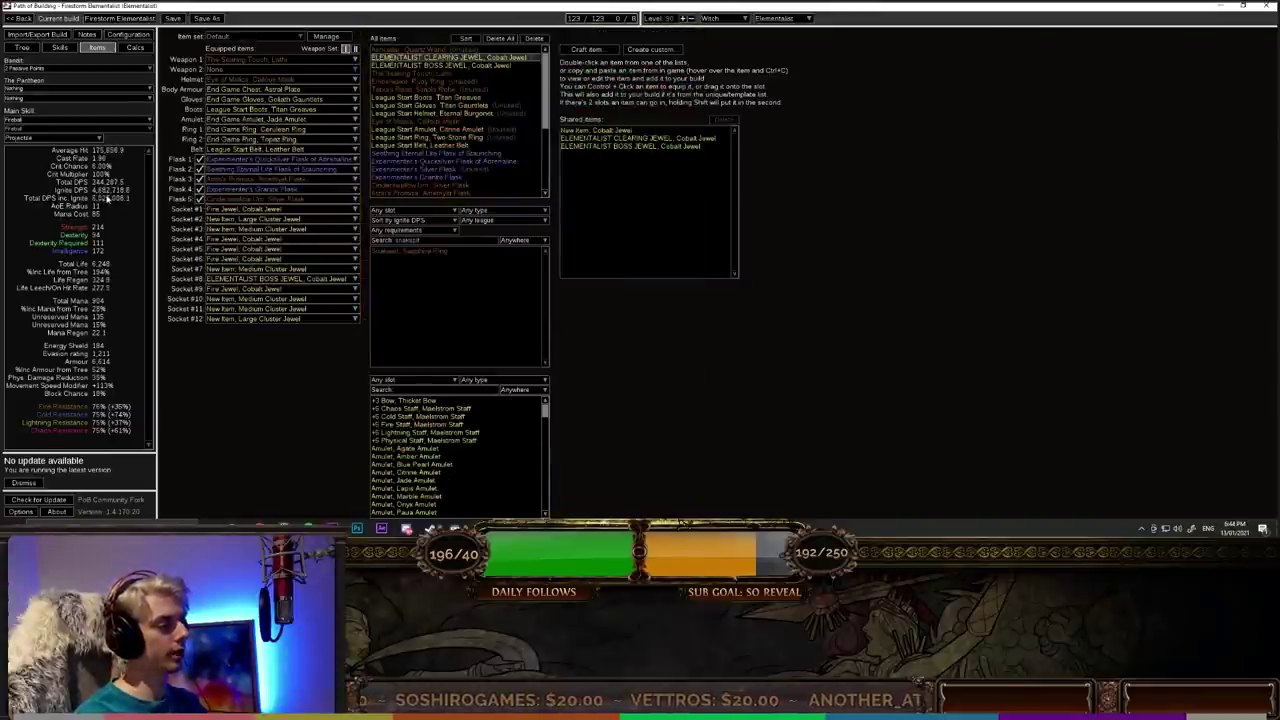
Step: Equip the Bramble Mast, Primordial Staff in Weapon 1 and review its modifiers
mouse_move(229, 104)
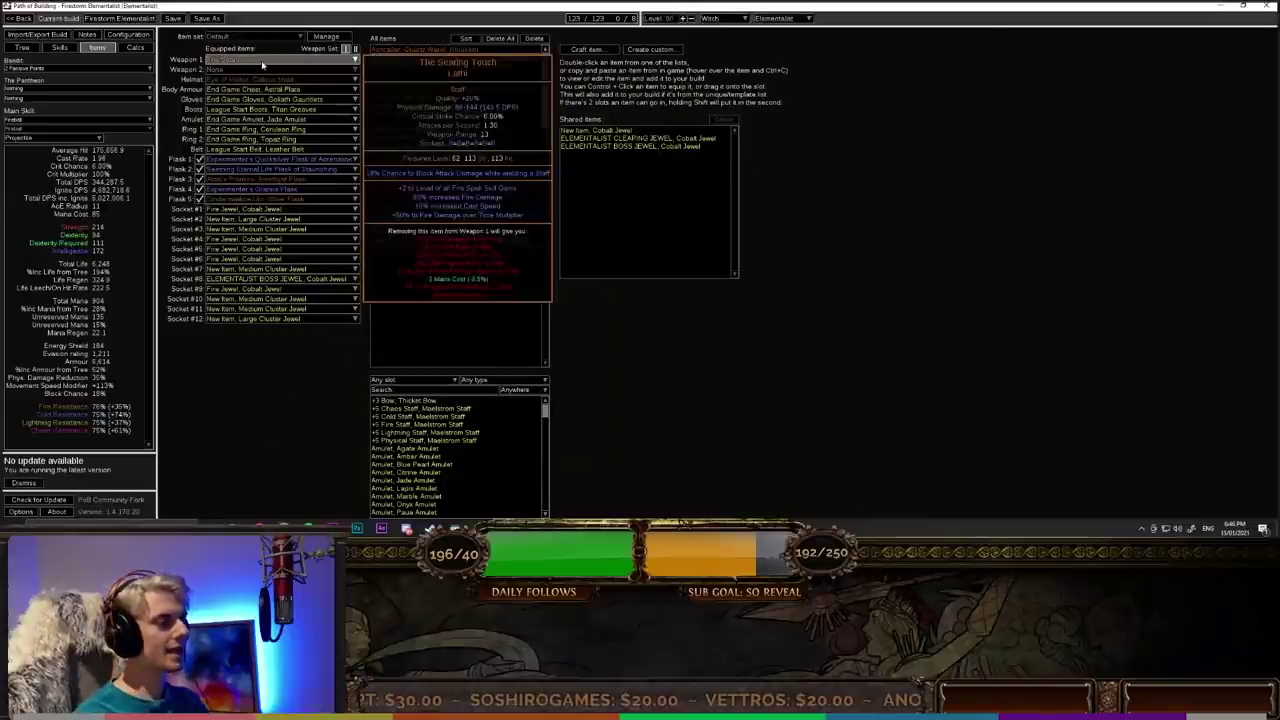
left_click(262, 64)
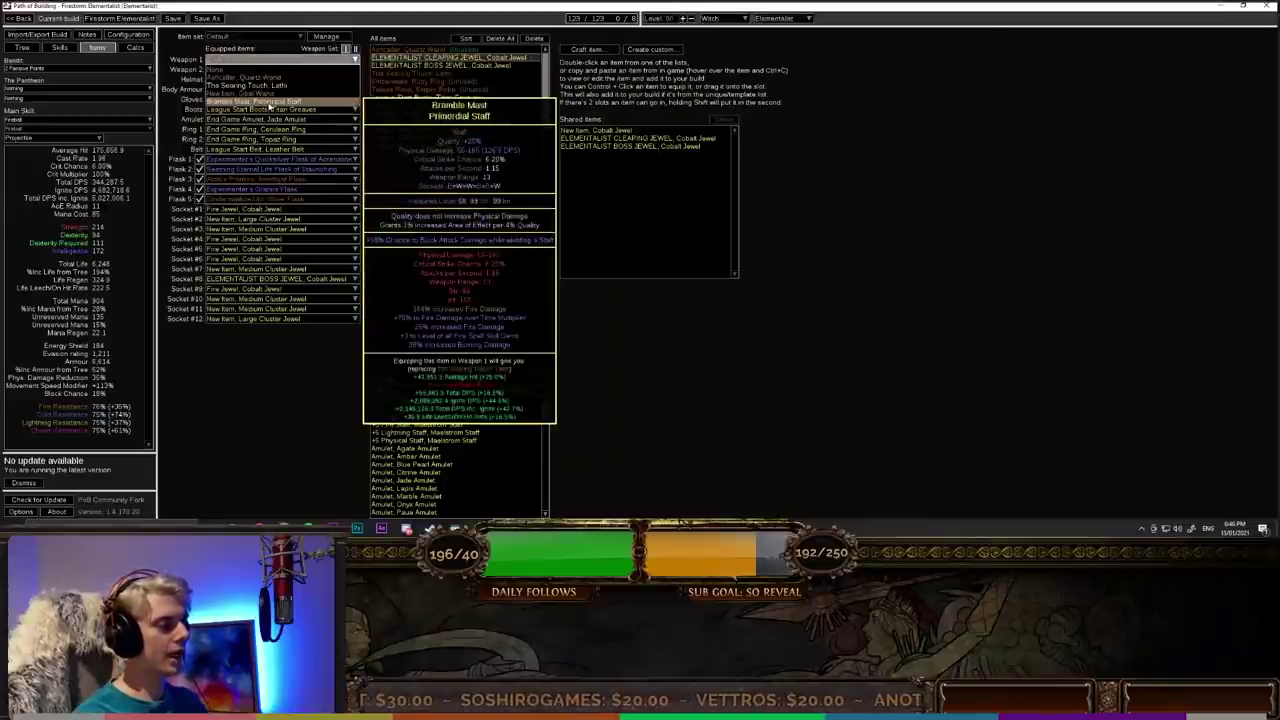
left_click(268, 103)
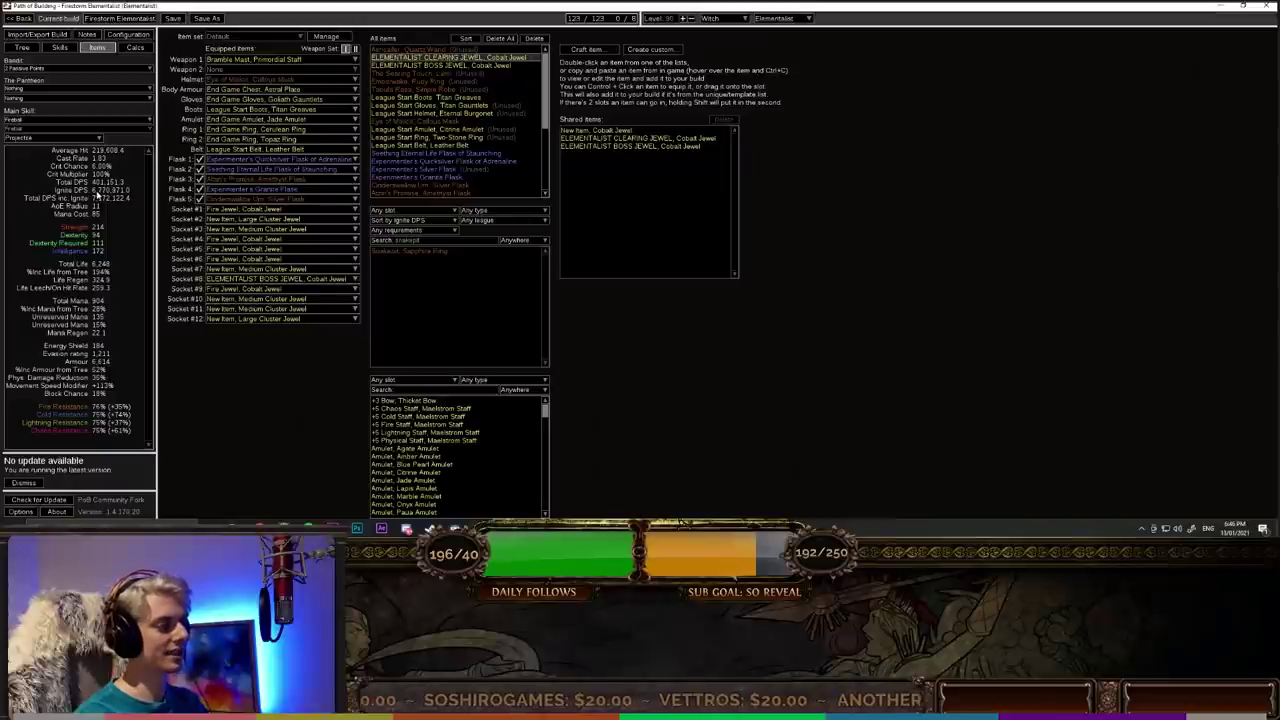
mouse_move(232, 62)
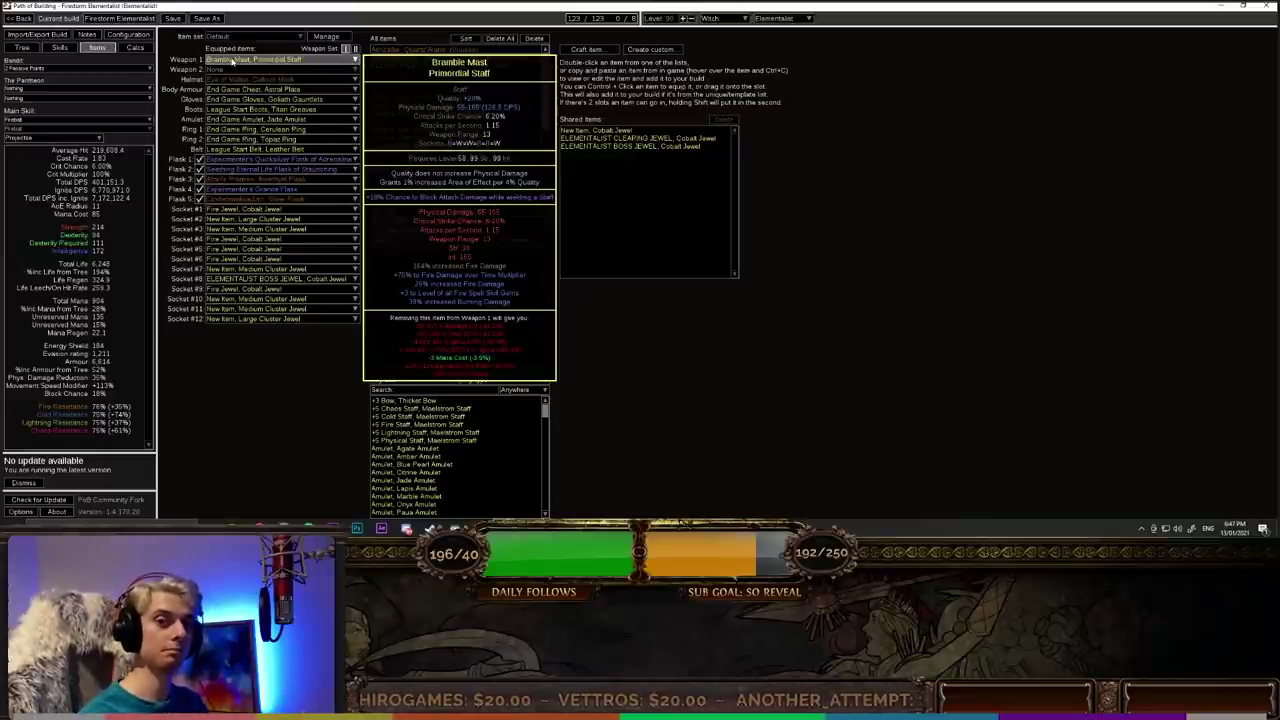
Step: Toggle Greater Multiple Projectiles and Swift Affliction in the Fireball socket group to compare their effect on damage
left_click(60, 47)
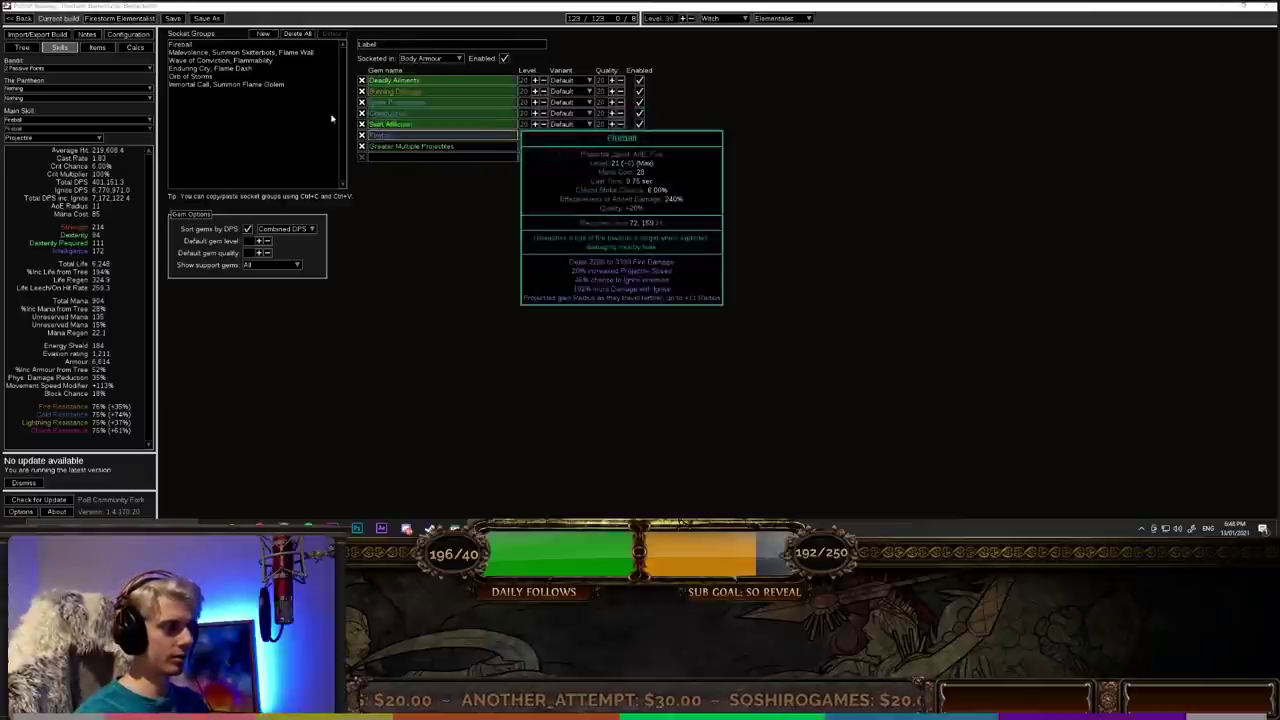
left_click(440, 157)
left_click(687, 163)
mouse_move(642, 148)
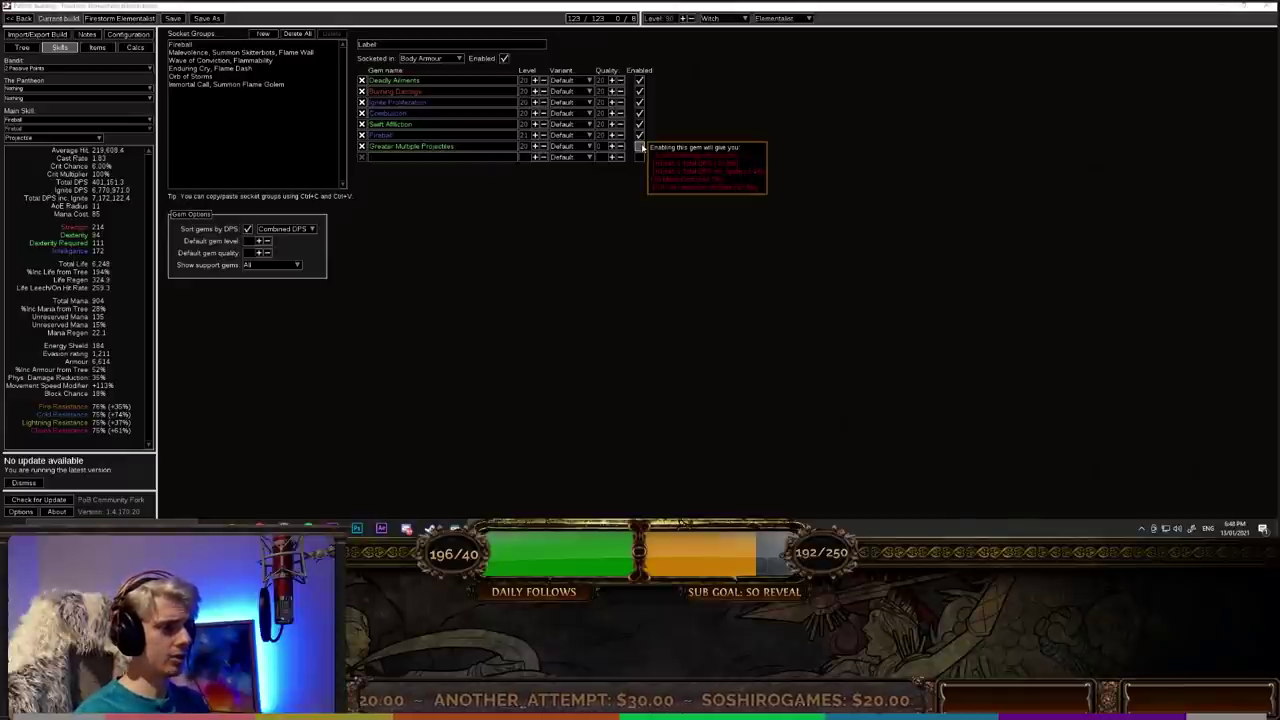
left_click(641, 147)
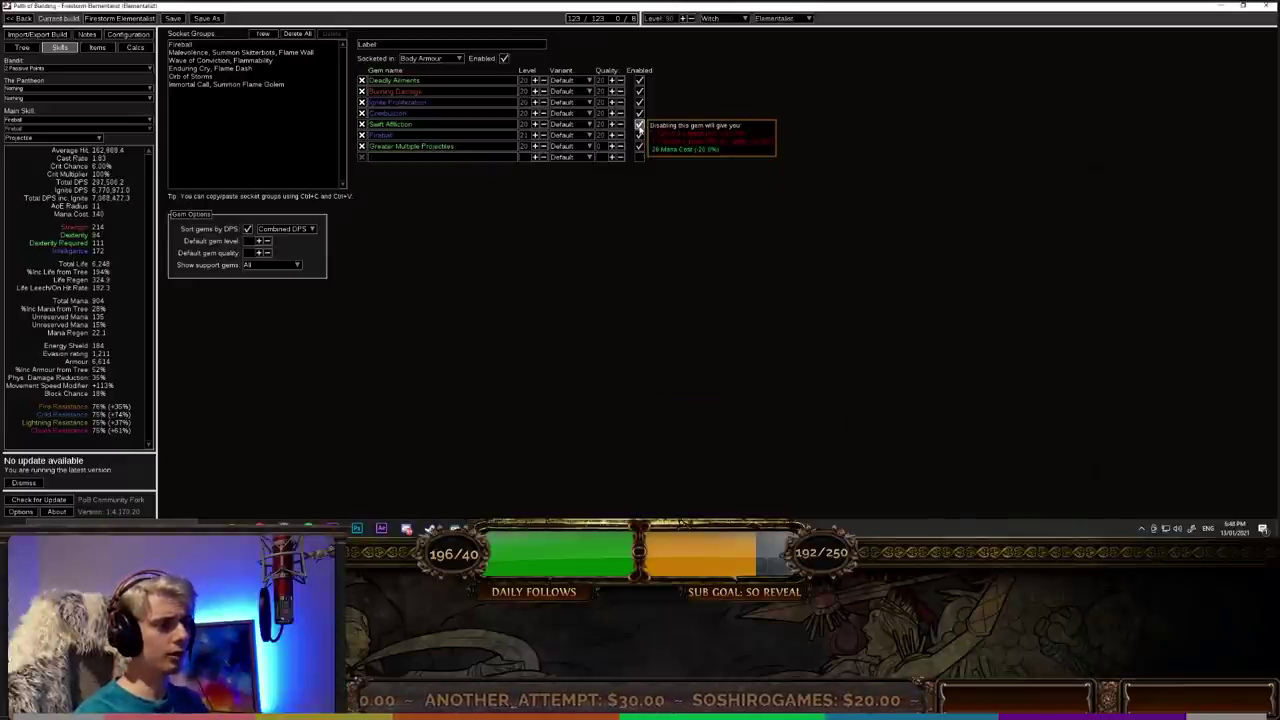
left_click(639, 126)
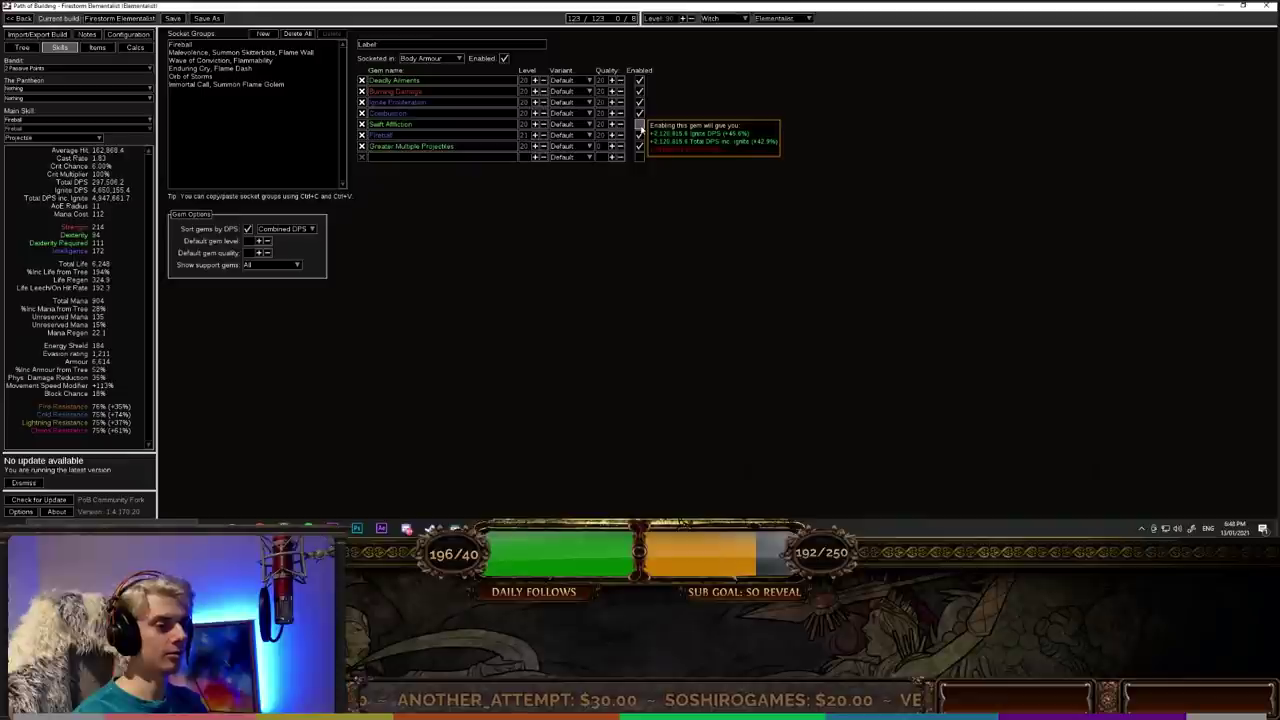
left_click(640, 129)
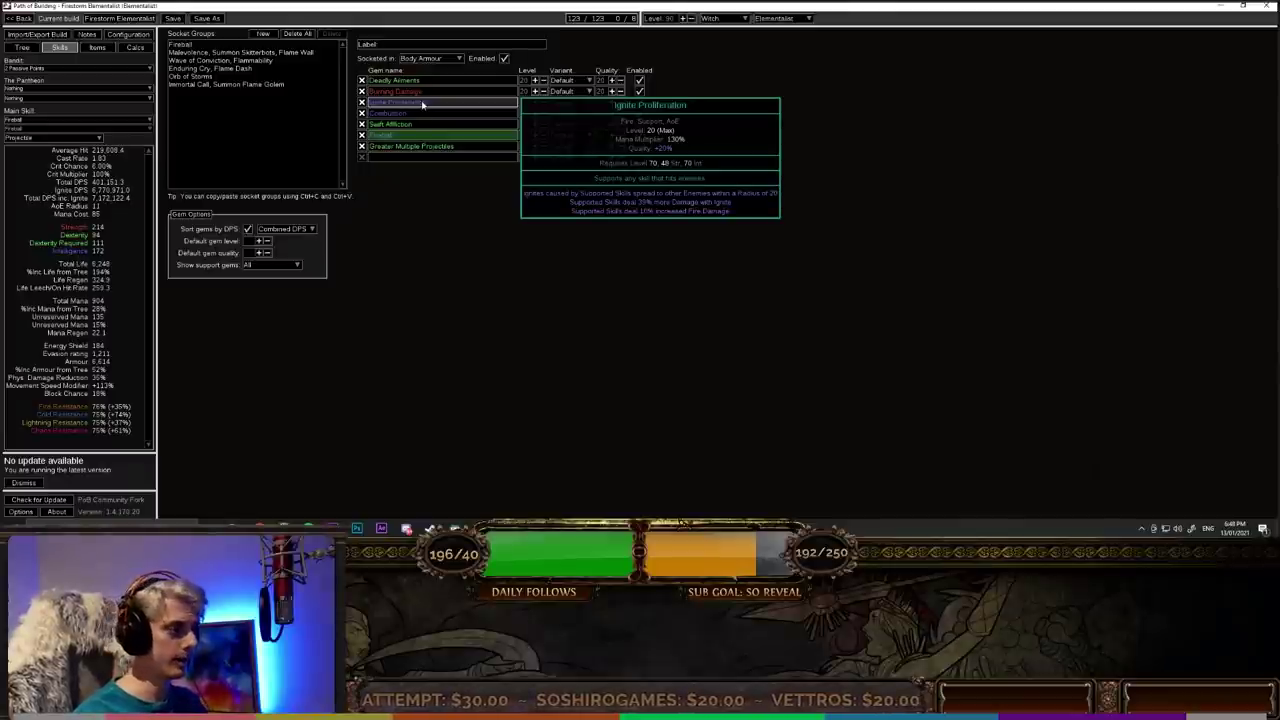
Step: Examine the gems in the helmet's Malevolence socket group and the weapon's Wave of Conviction and Flammability group
left_click(240, 52)
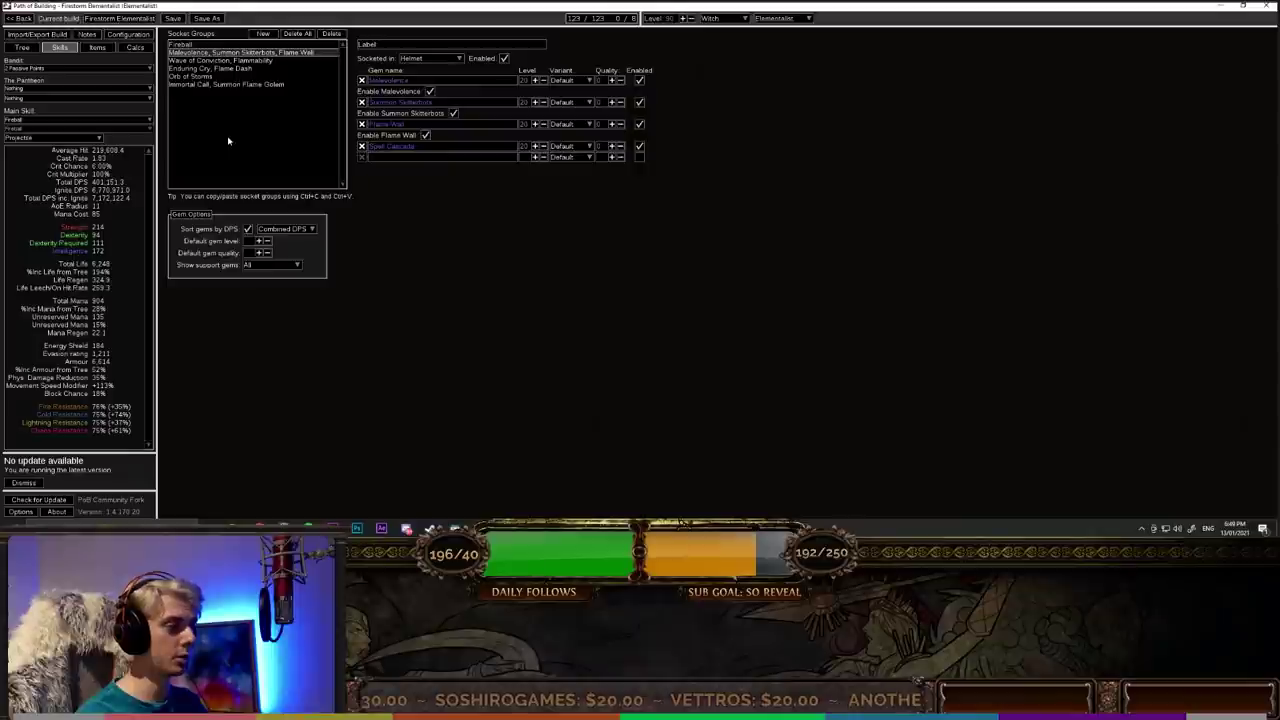
left_click(243, 62)
left_click(225, 162)
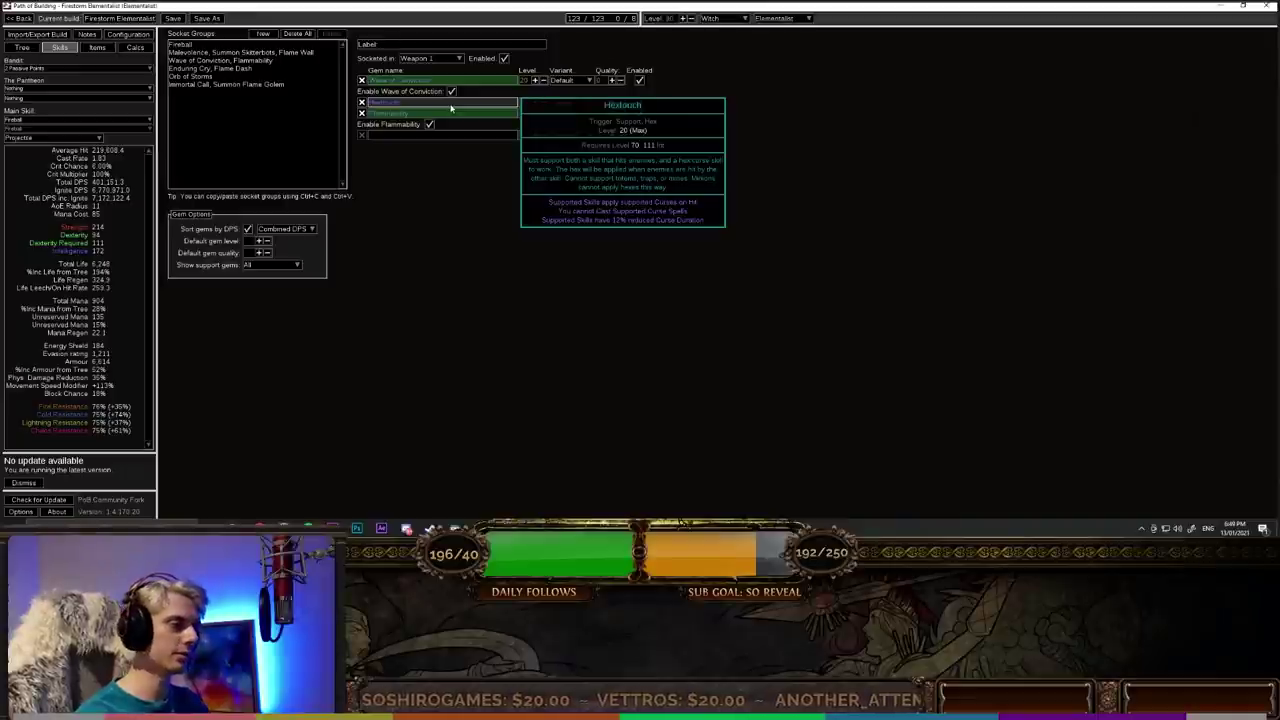
Step: Review Hextouch and Flammability in the weapon's Wave of Conviction group, and add the Awakened Hextouch support gem to it
mouse_move(399, 116)
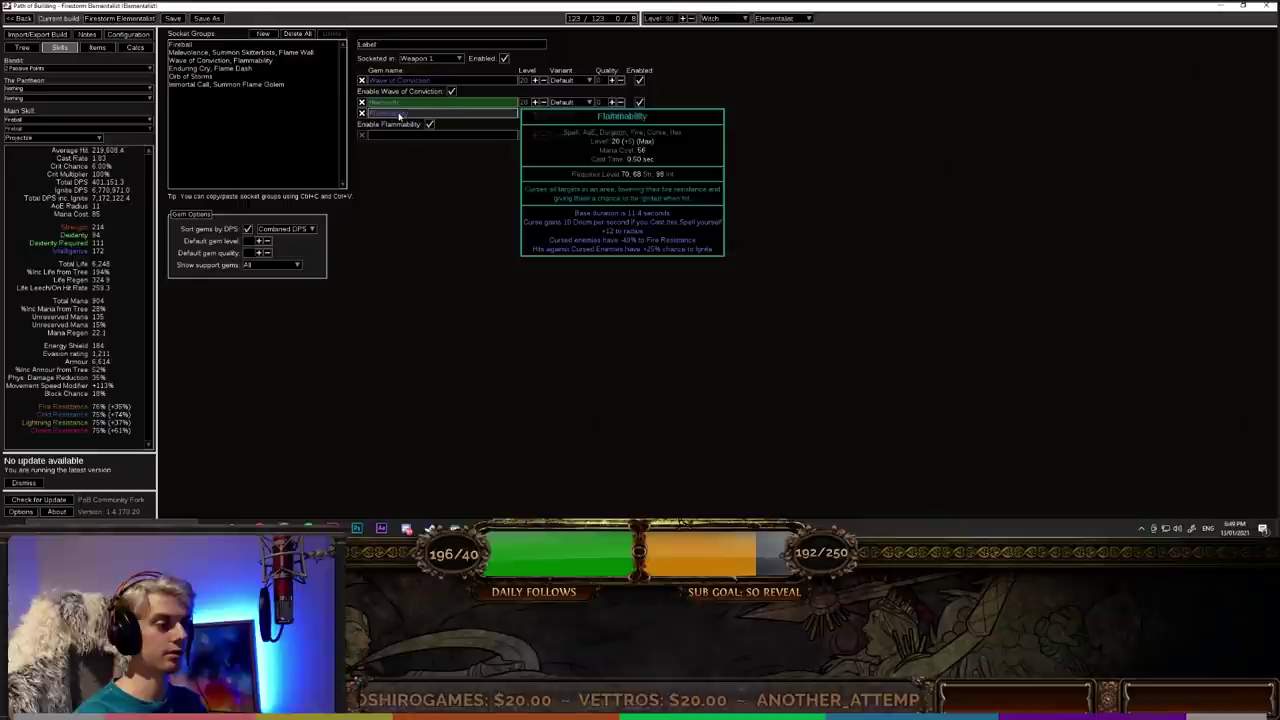
left_click(411, 204)
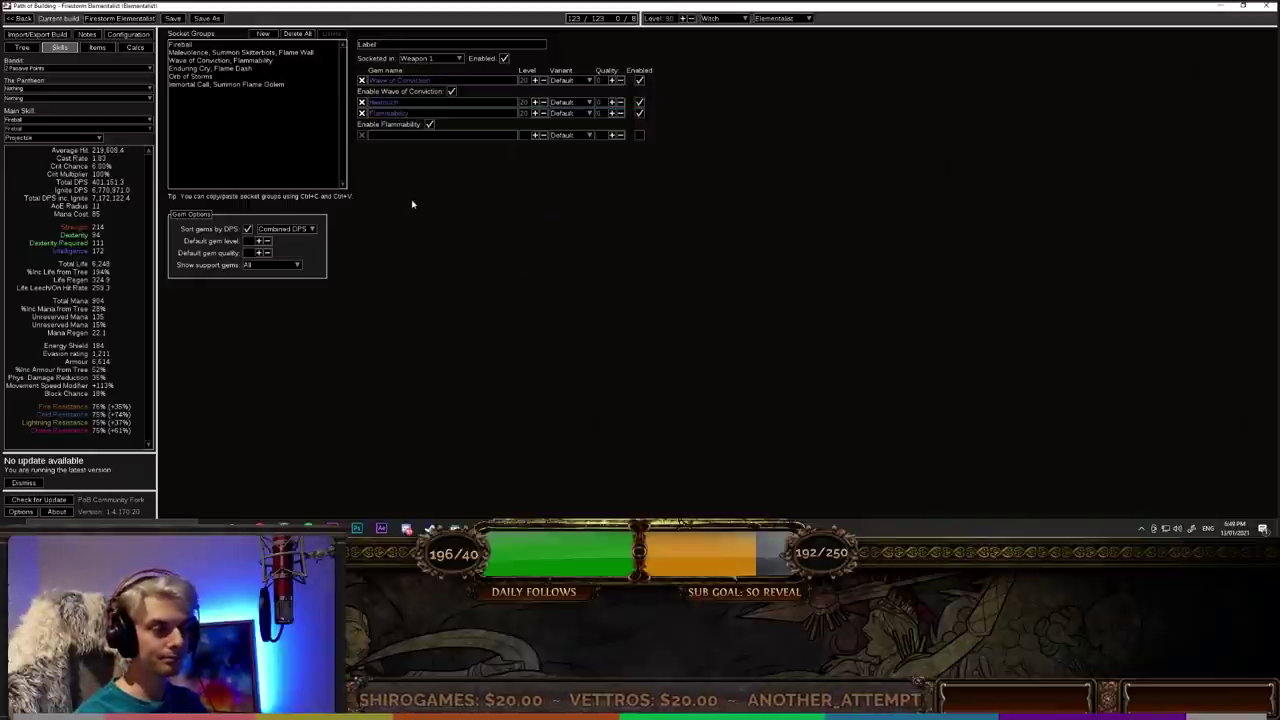
mouse_move(380, 106)
left_click(388, 138)
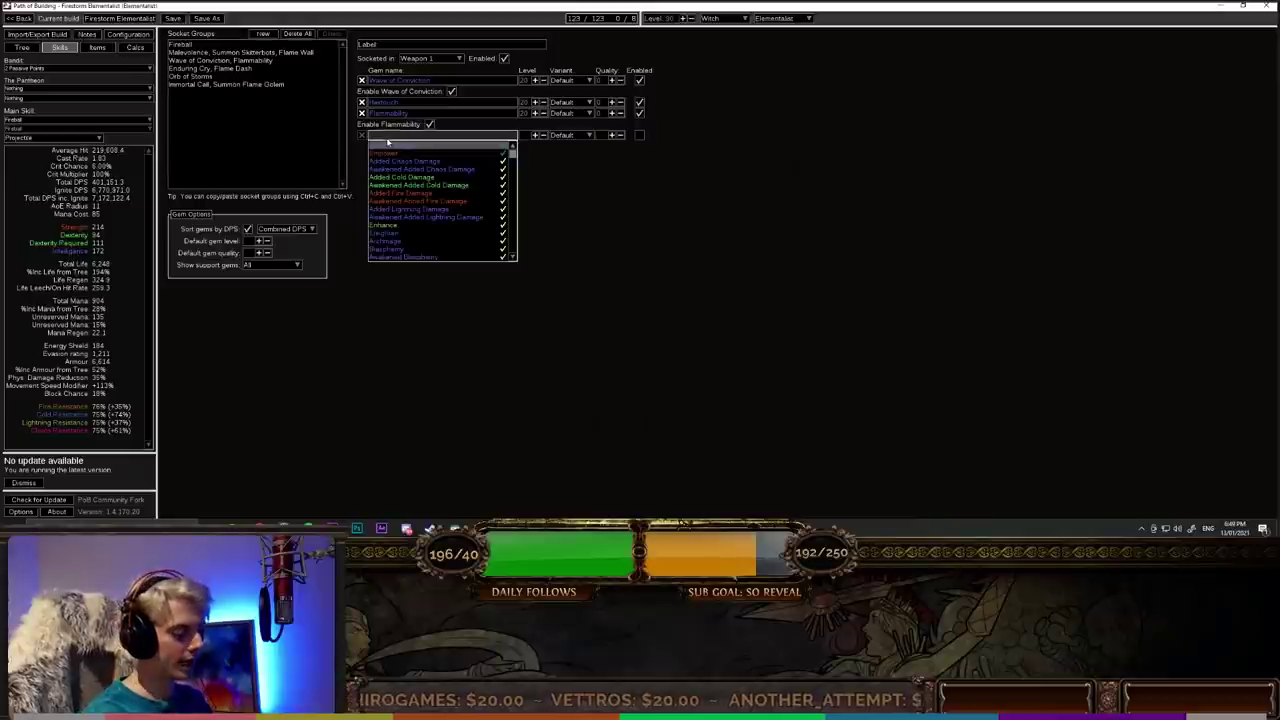
type("awaken")
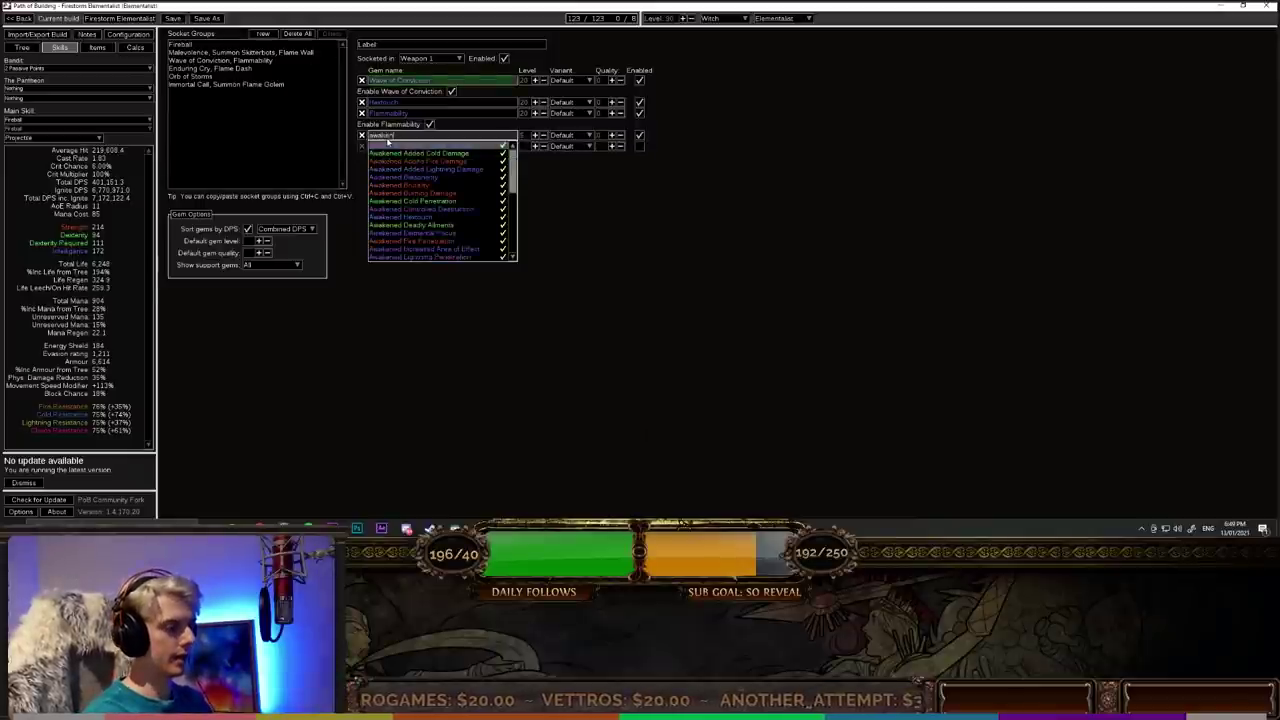
type("ed hea")
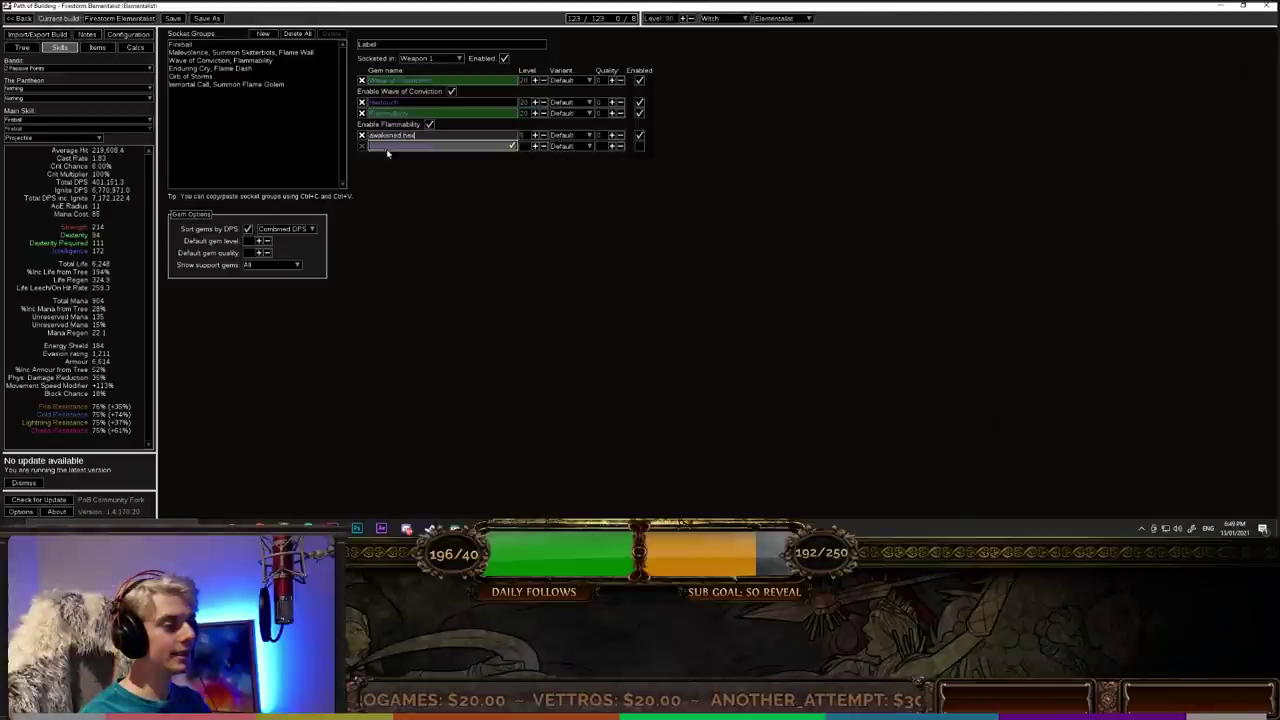
left_click(417, 148)
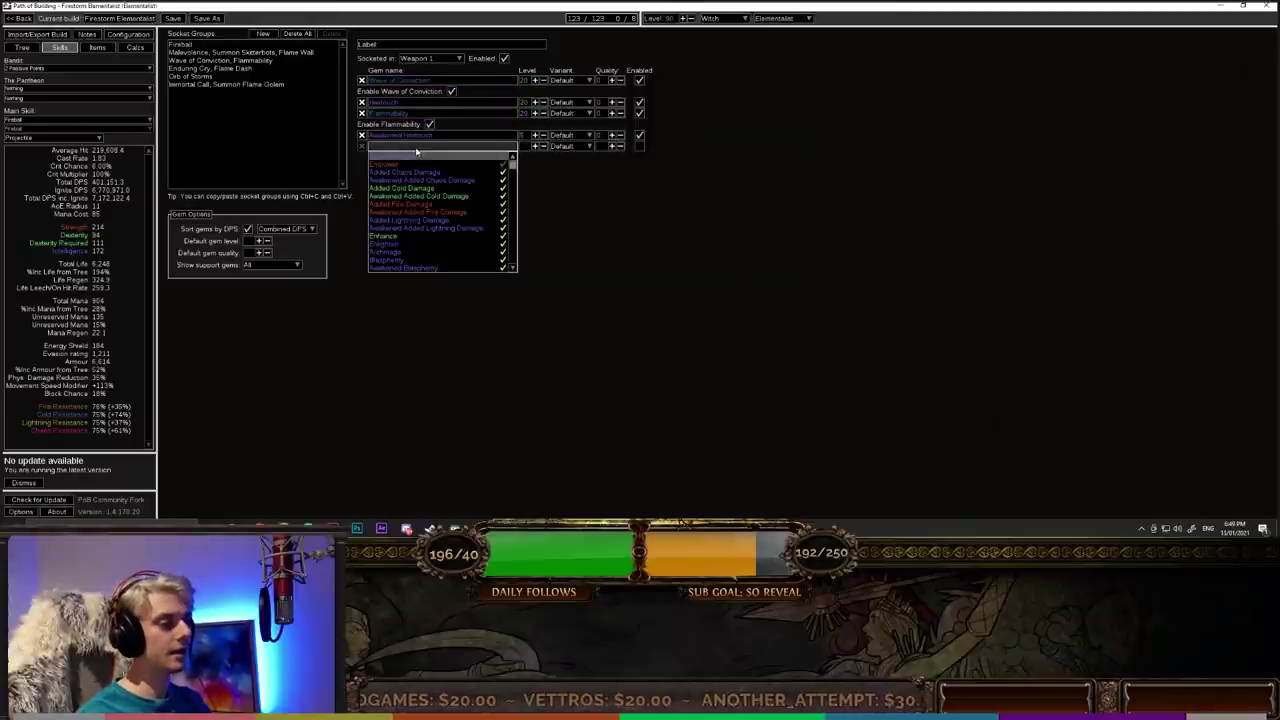
Step: Add Elemental Weakness to the Wave of Conviction group and remove the regular Hextouch gem
mouse_move(417, 155)
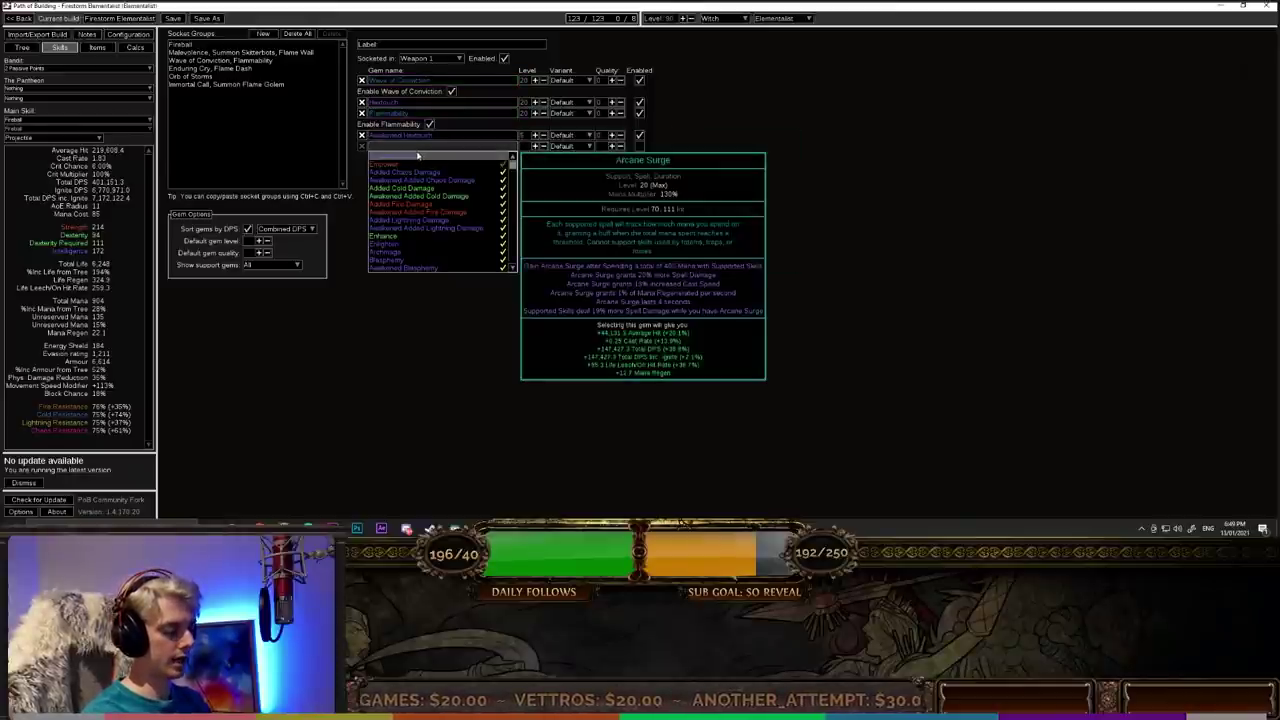
type("element")
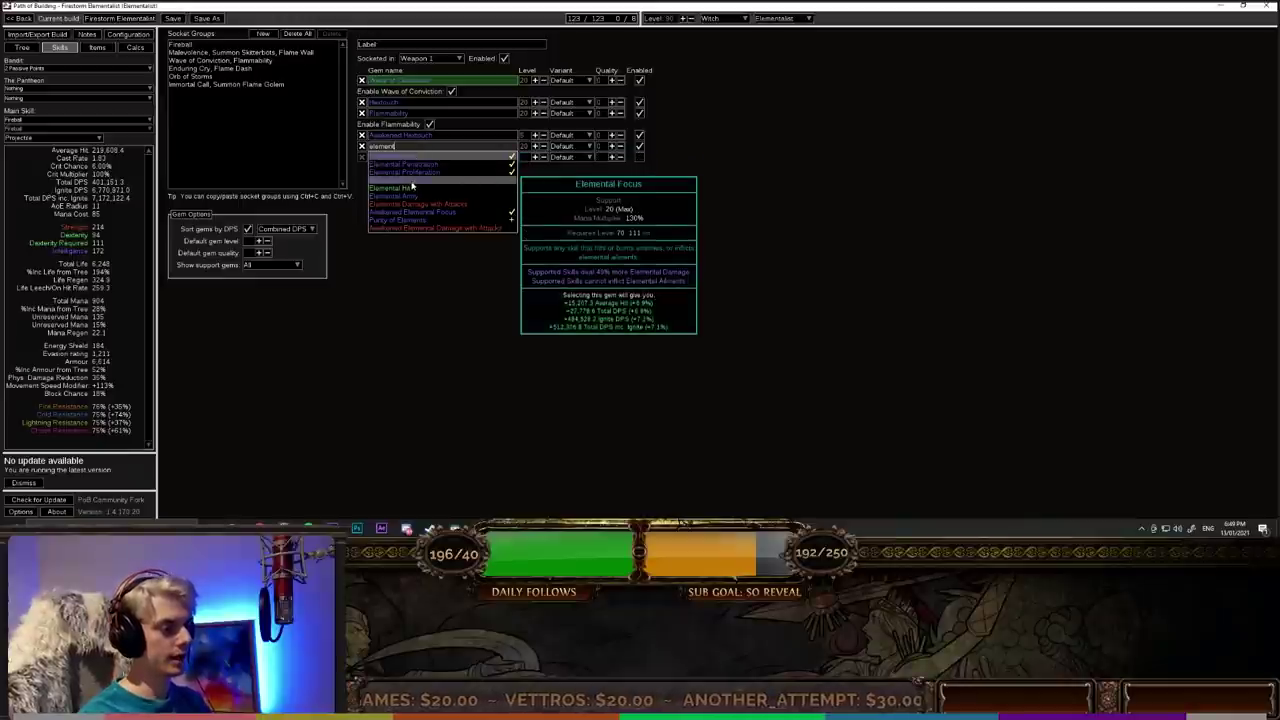
left_click(411, 186)
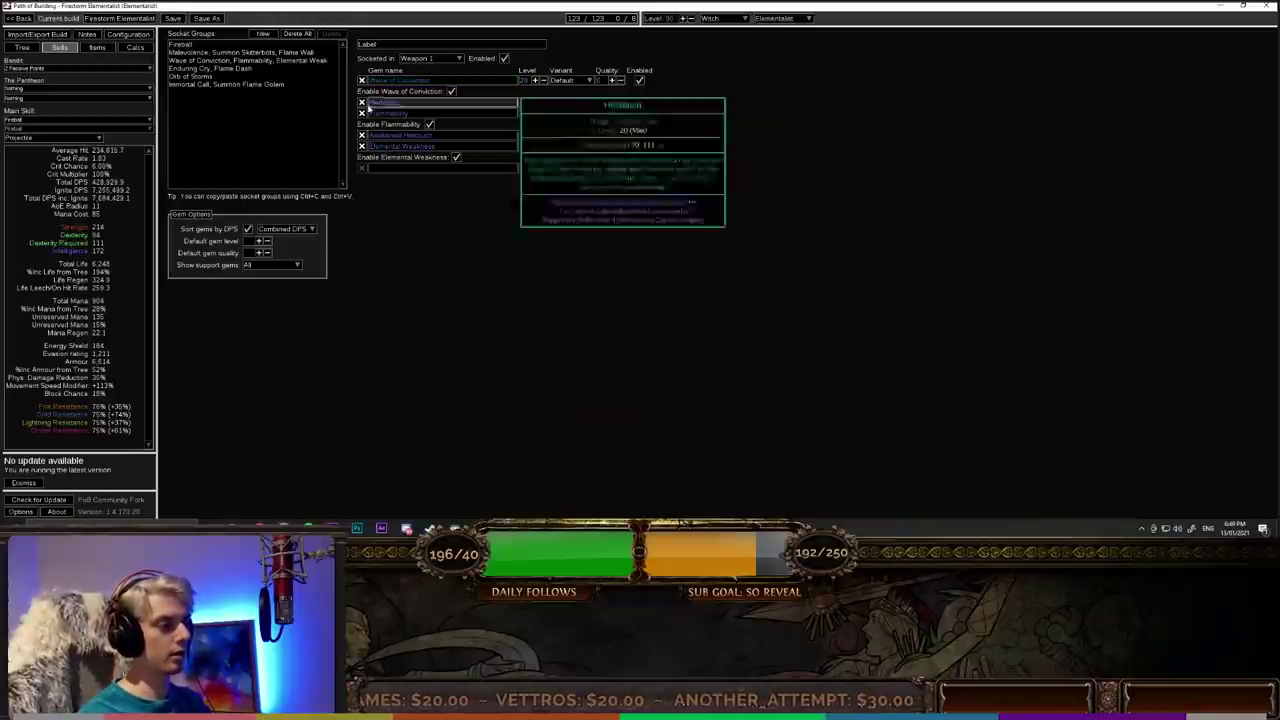
left_click(362, 102)
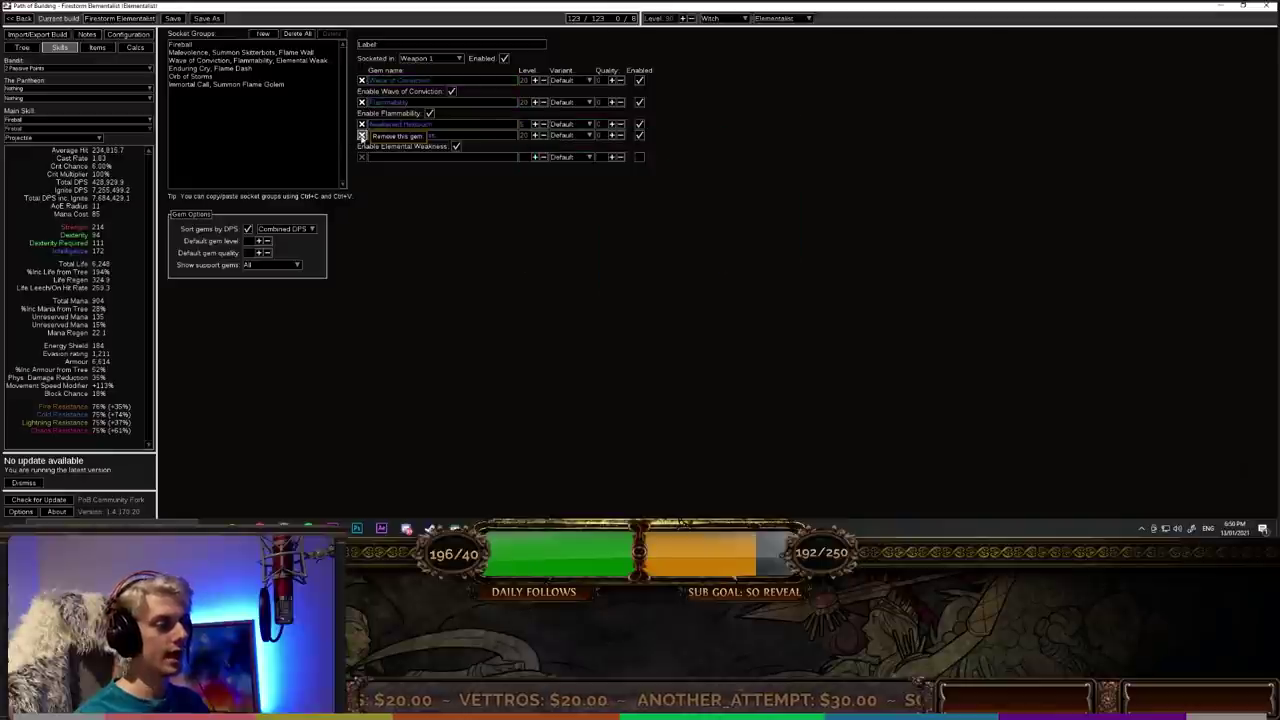
Step: Remove Elemental Weakness from the group and replace Awakened Hextouch with Hextouch
left_click(362, 135)
left_click(380, 126)
type("hex")
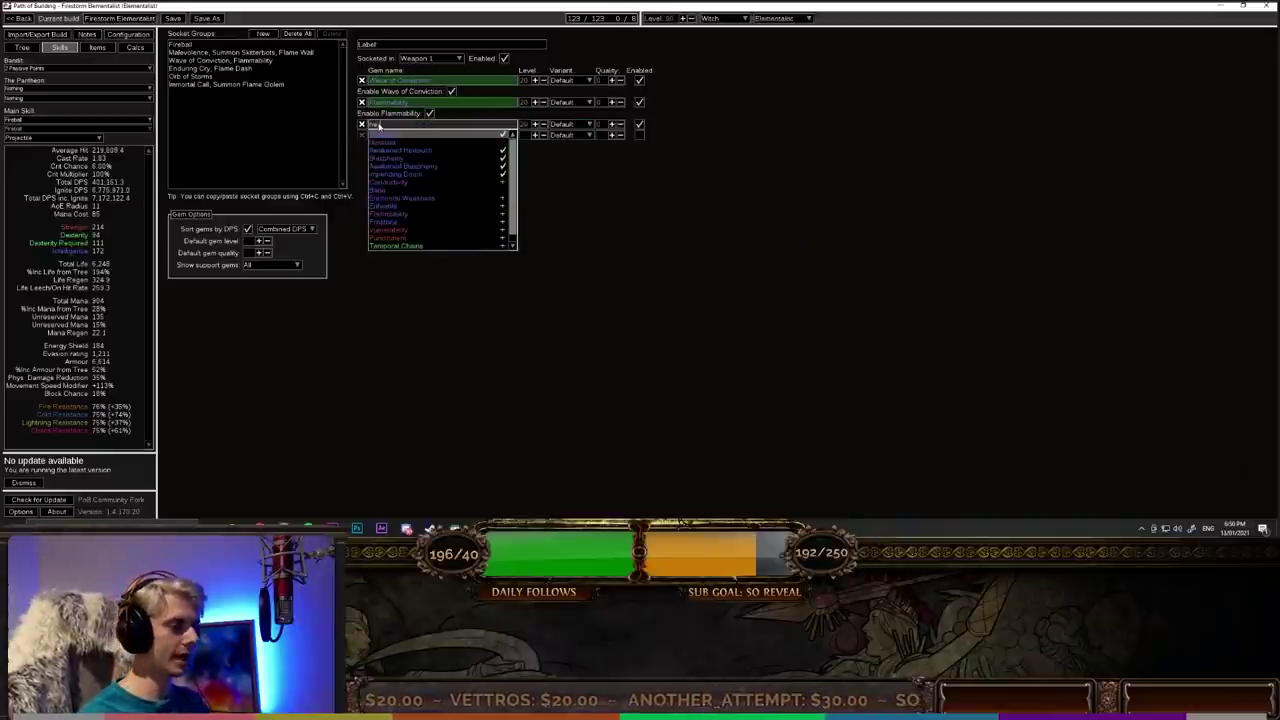
left_click(393, 141)
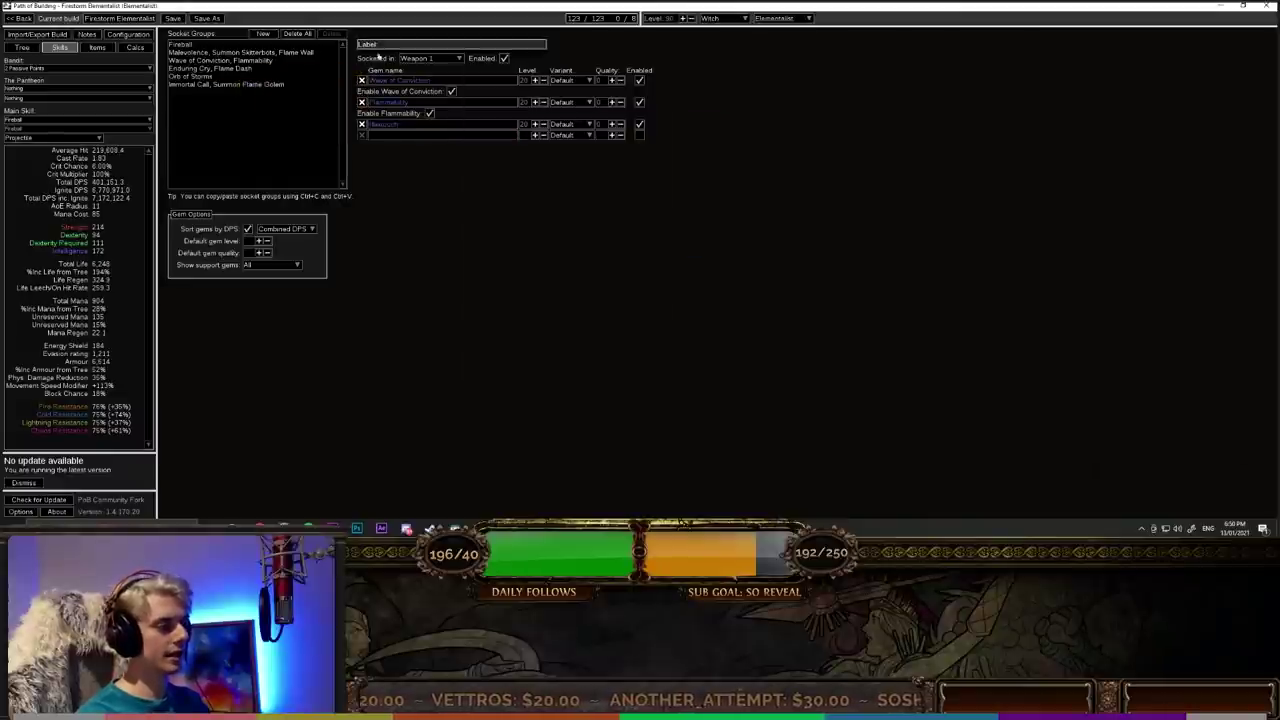
Step: Examine the gems in the Enduring Cry and Flame Dash, Orb of Storms, and Immortal Call and Summon Flame Golem socket groups
left_click(246, 69)
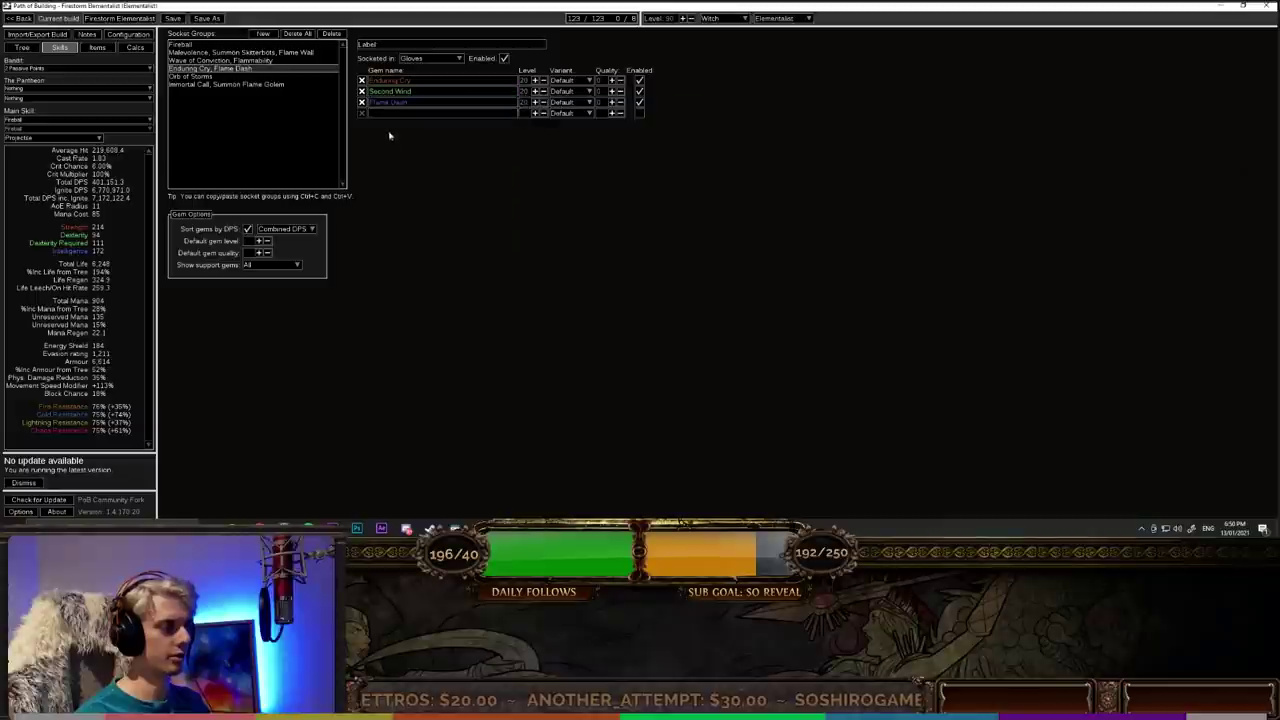
left_click(175, 77)
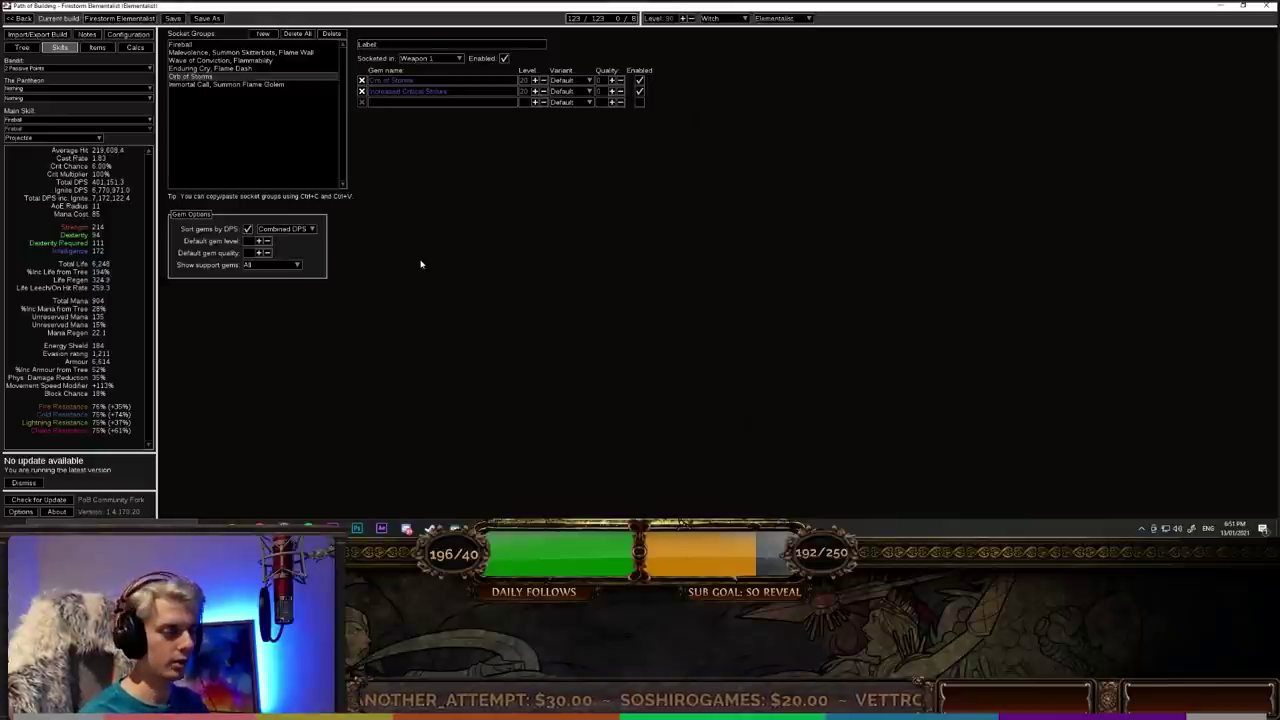
left_click(223, 105)
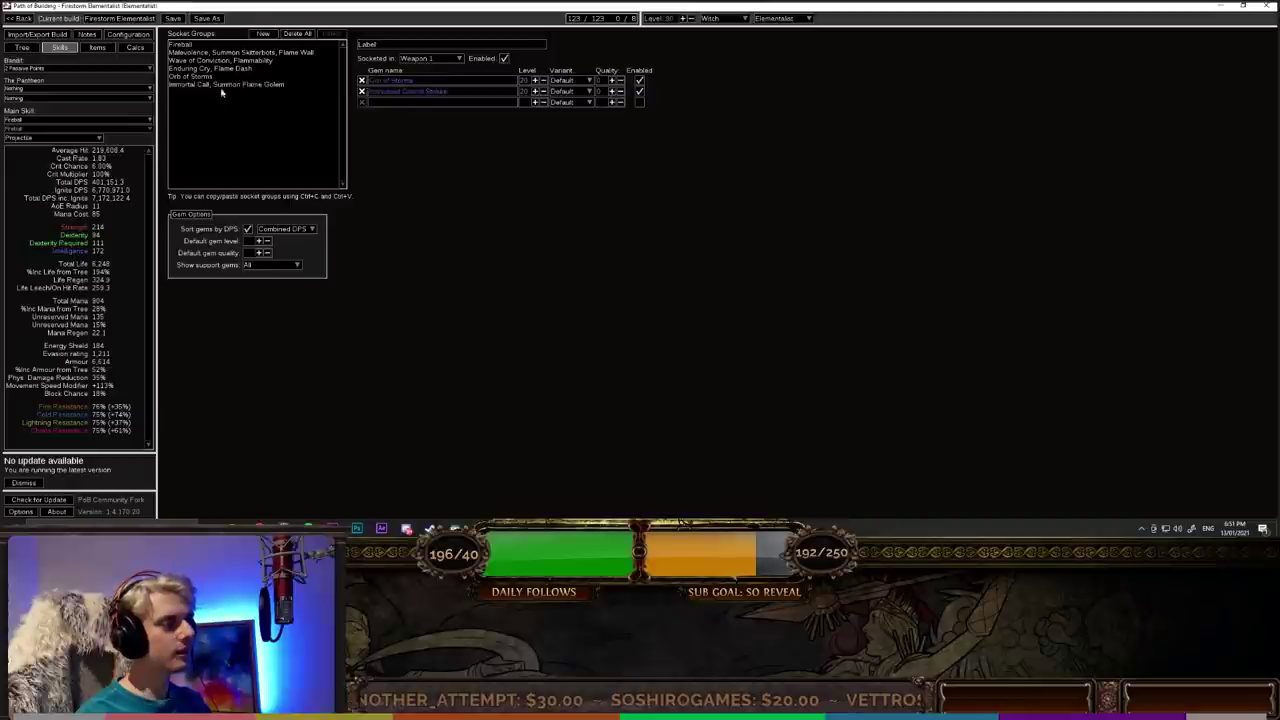
left_click(222, 86)
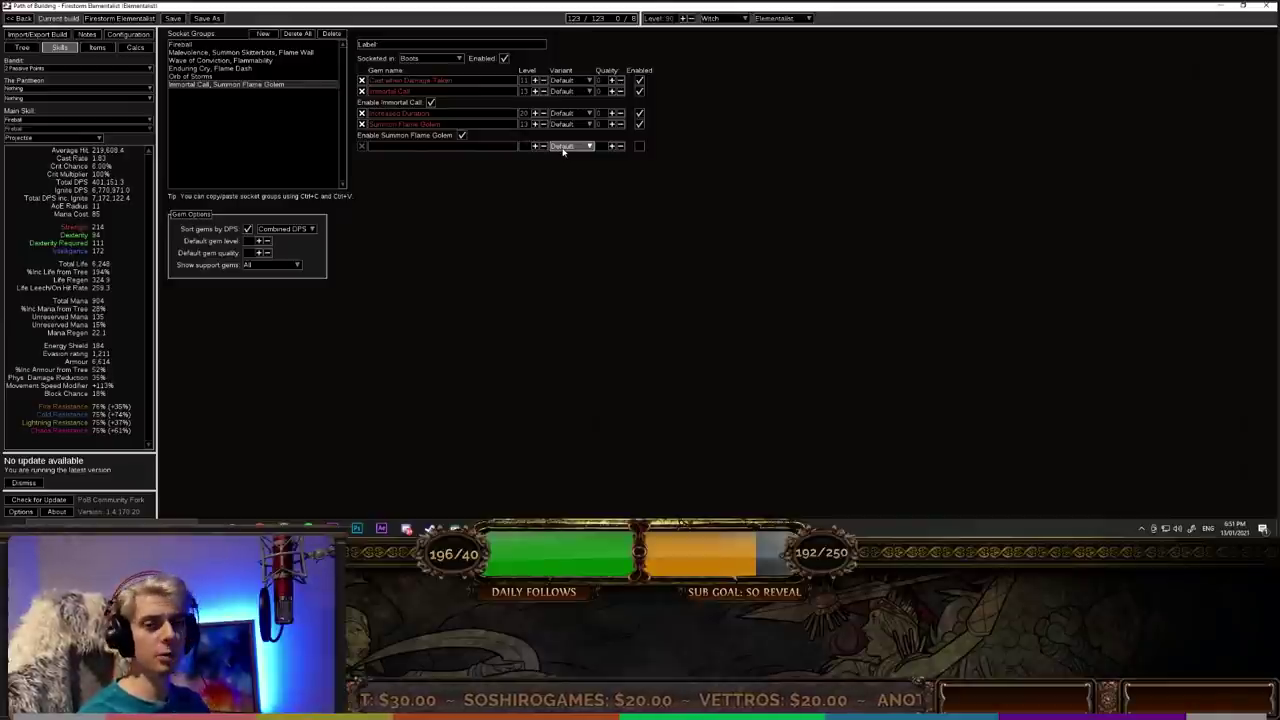
mouse_move(441, 82)
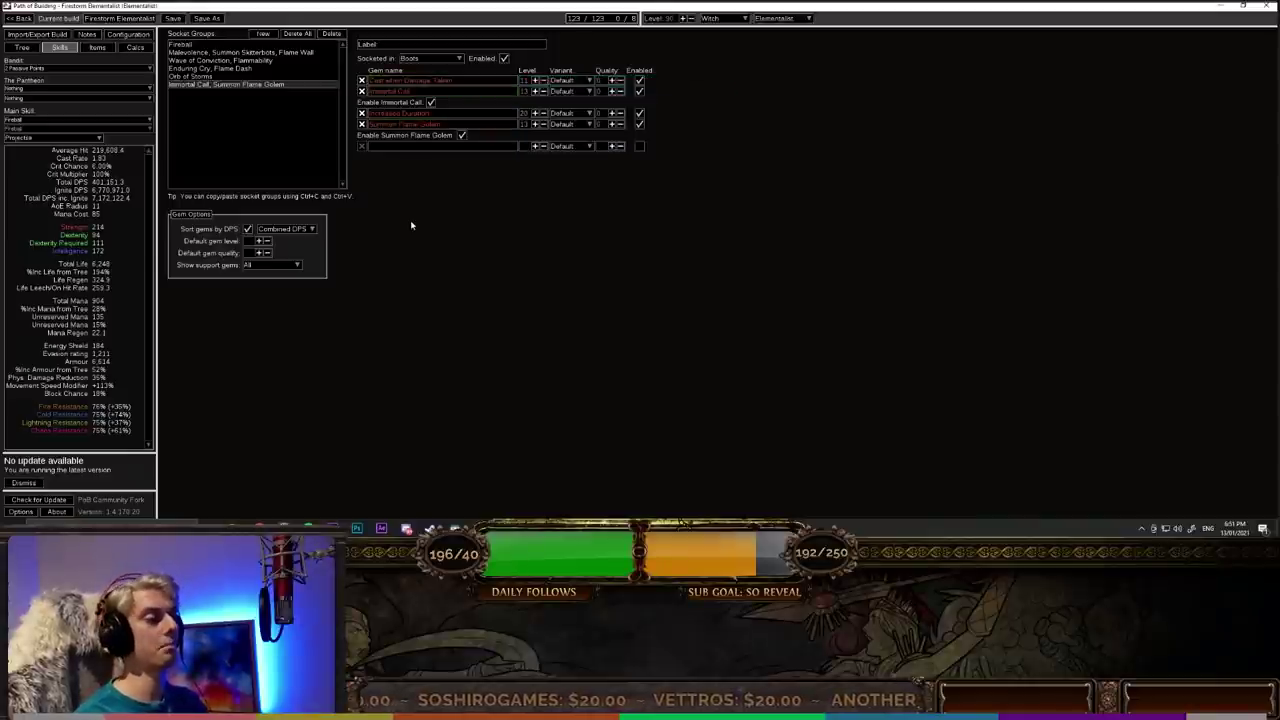
left_click(258, 145)
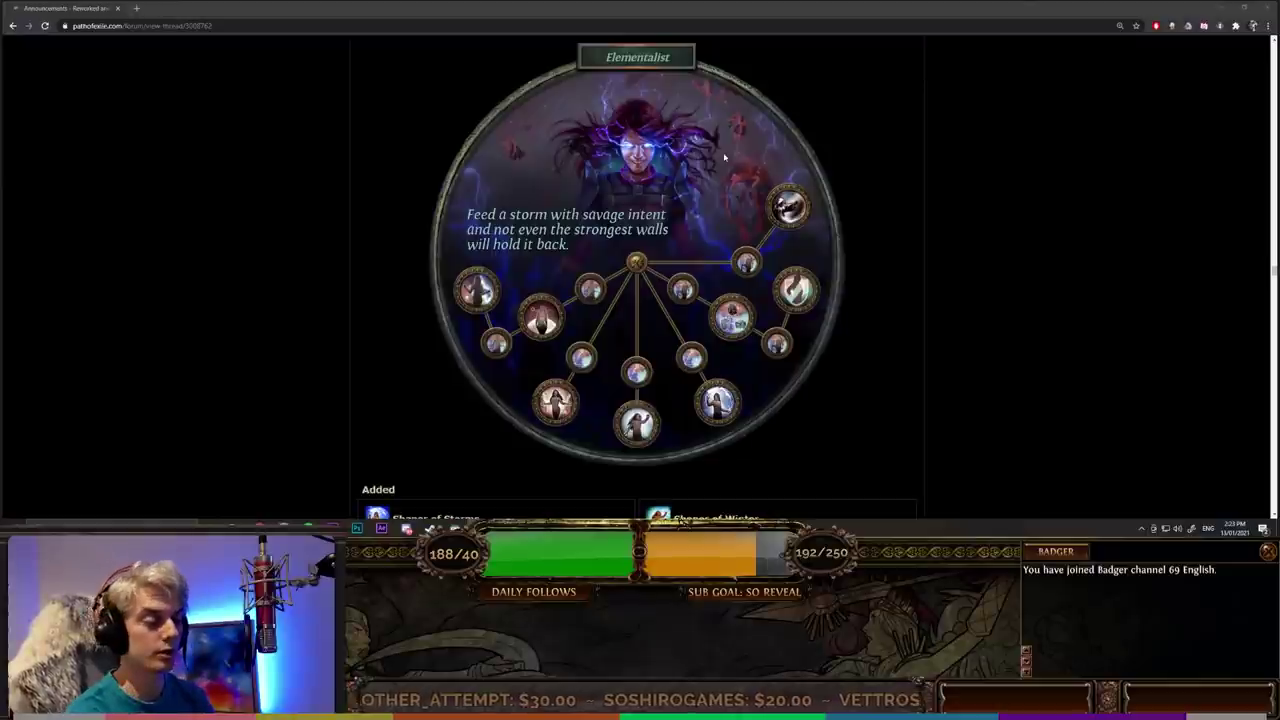
Step: Read the Elementalist notables Shaper of Flames, Mastermind of Discord, Heart of Destruction, Bastion of Elements and Liege of the Primordial on the announcement page
mouse_move(551, 409)
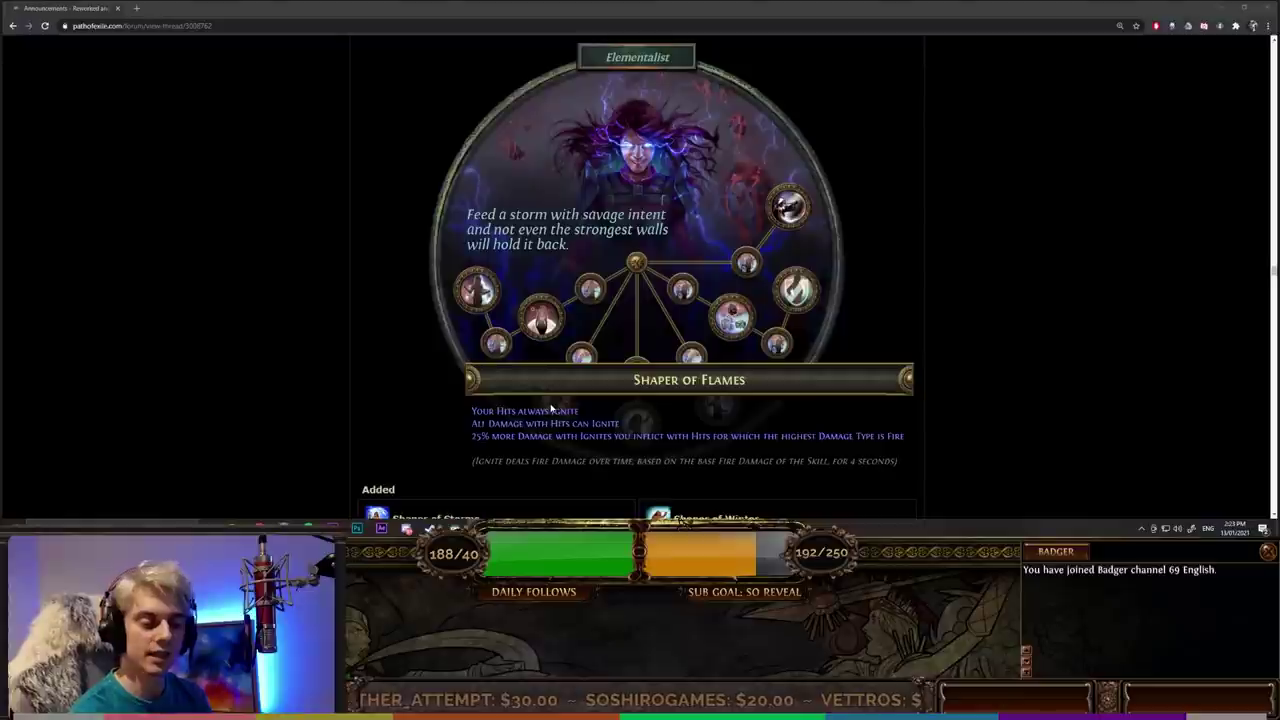
mouse_move(548, 326)
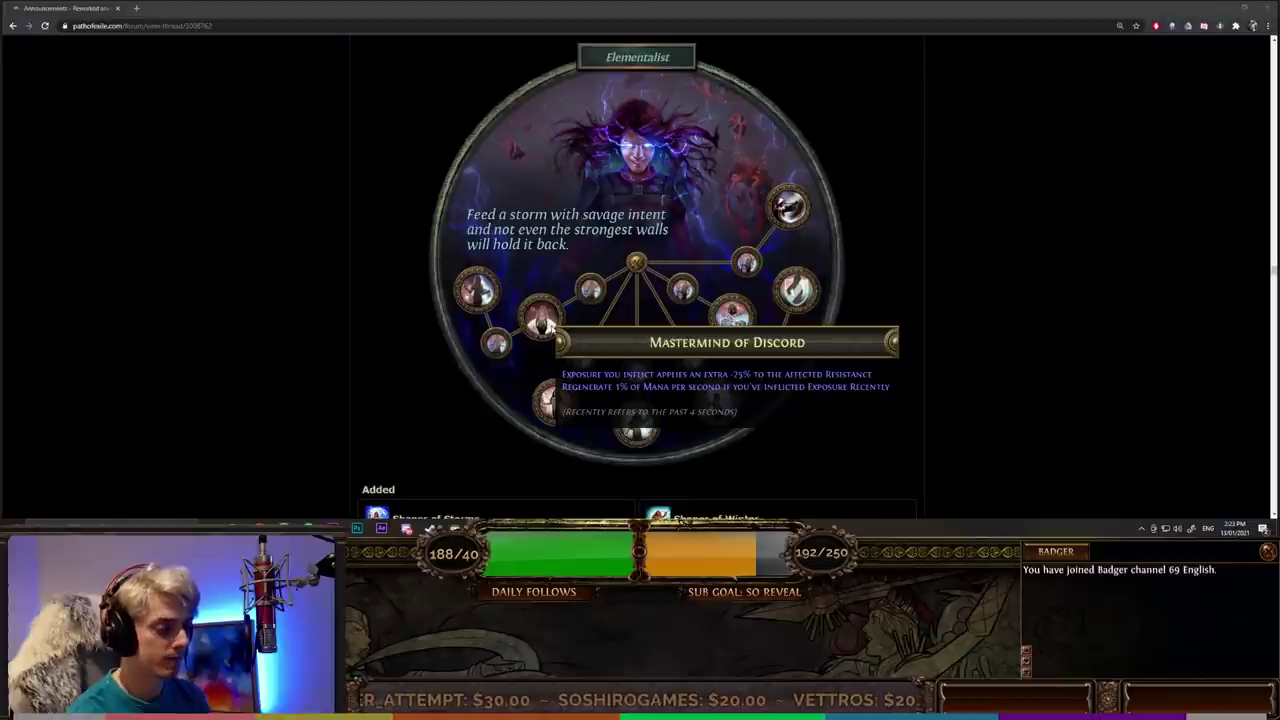
mouse_move(476, 289)
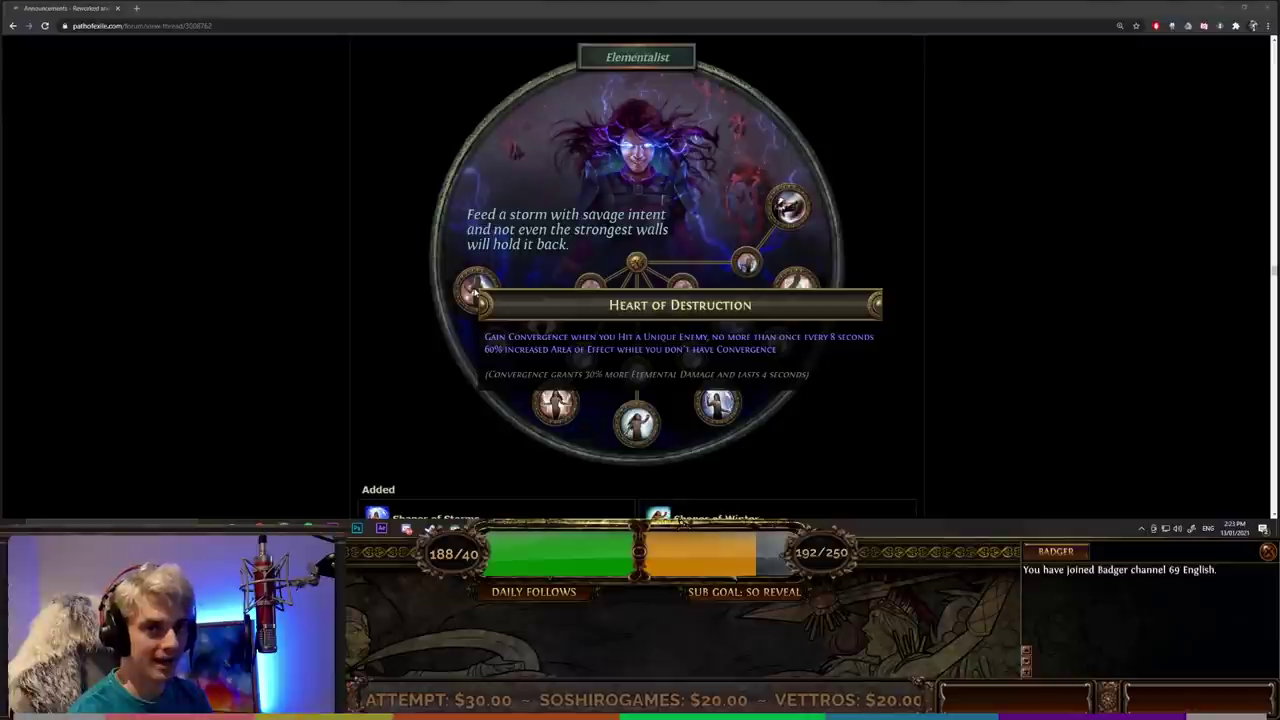
mouse_move(790, 213)
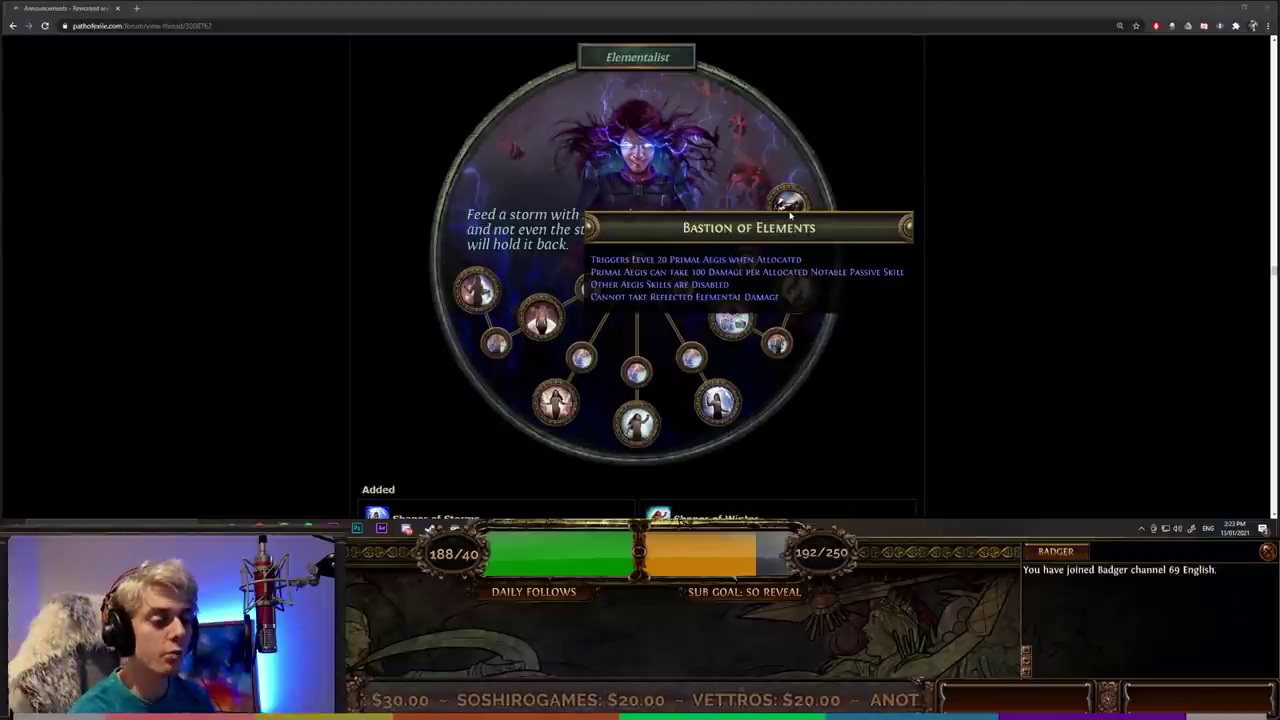
mouse_move(741, 330)
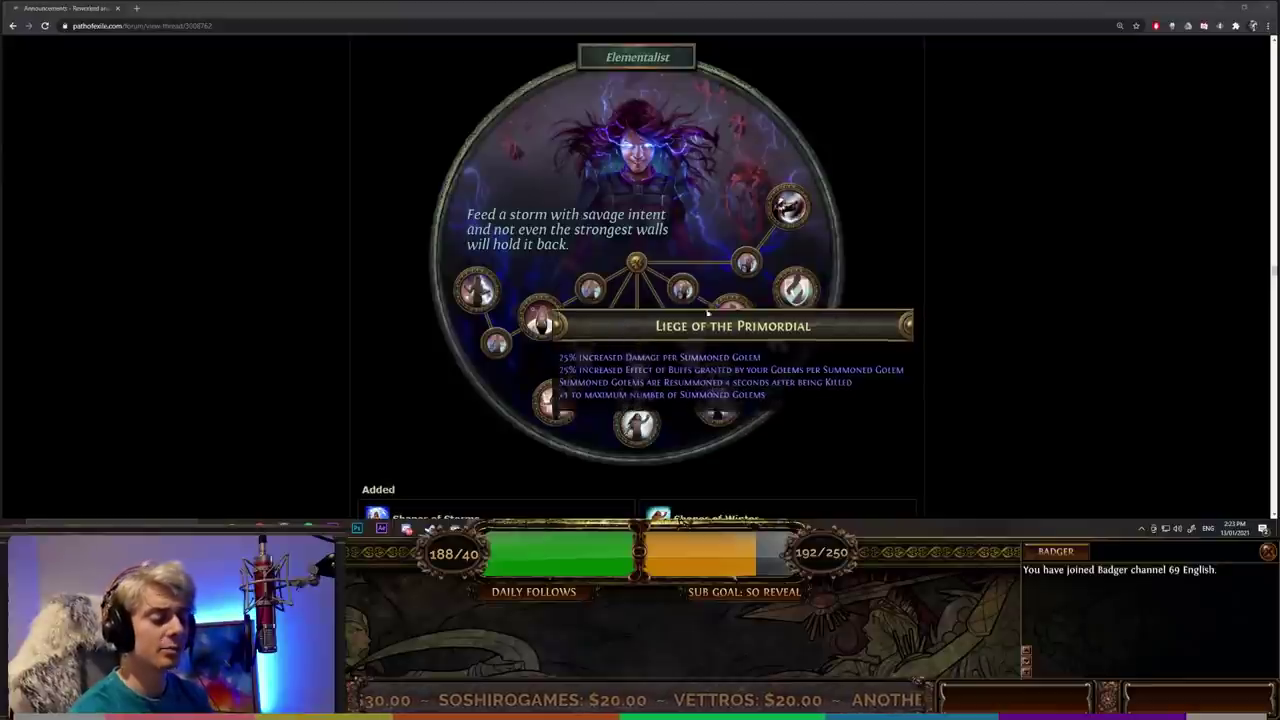
mouse_move(729, 322)
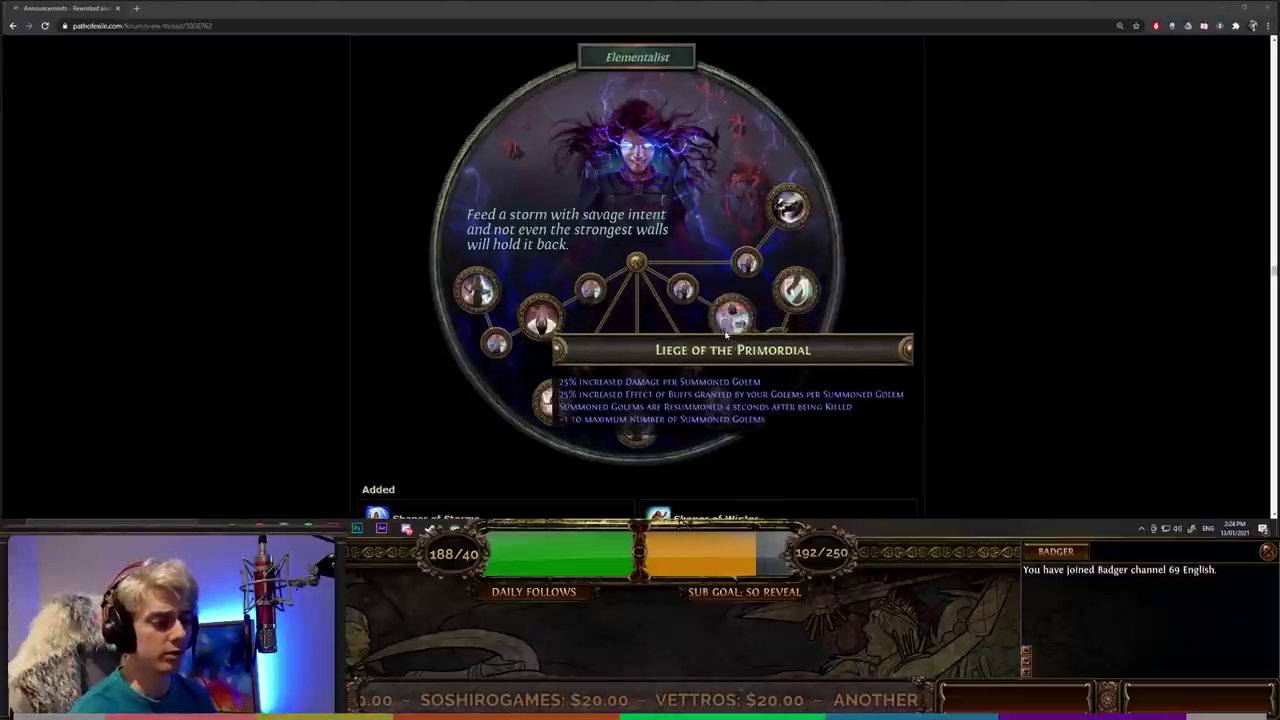
mouse_move(786, 209)
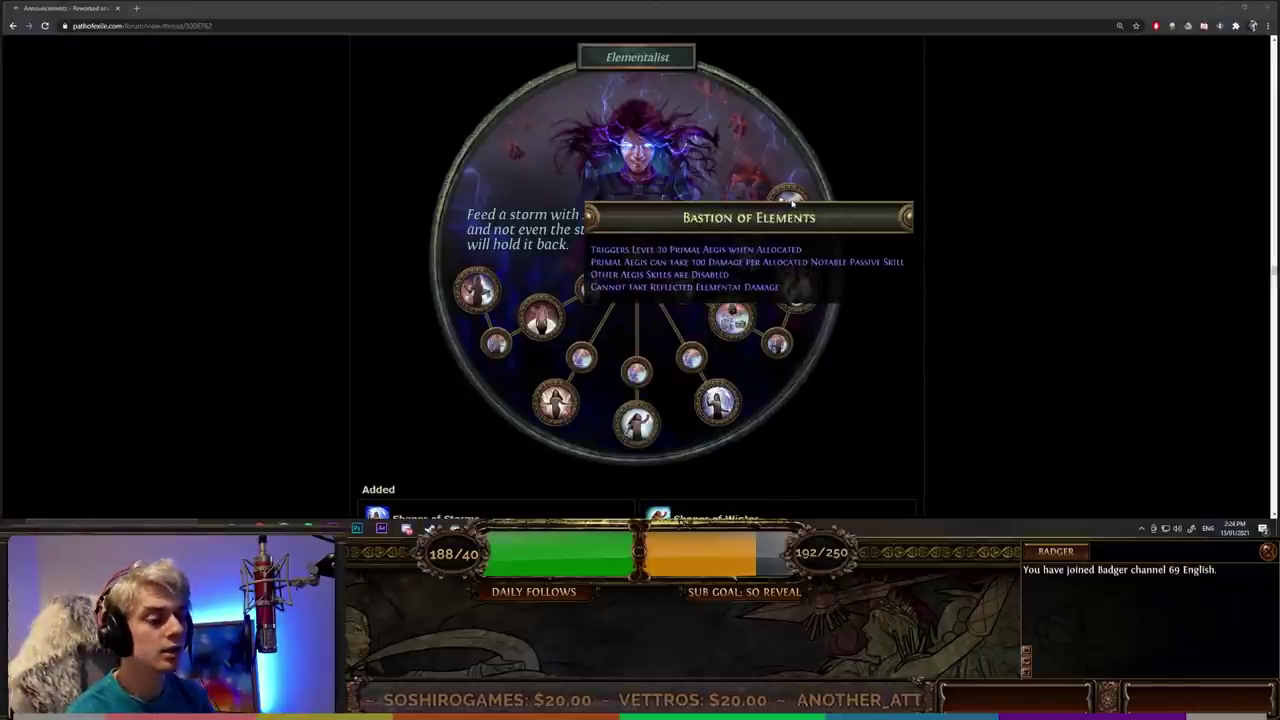
mouse_move(469, 296)
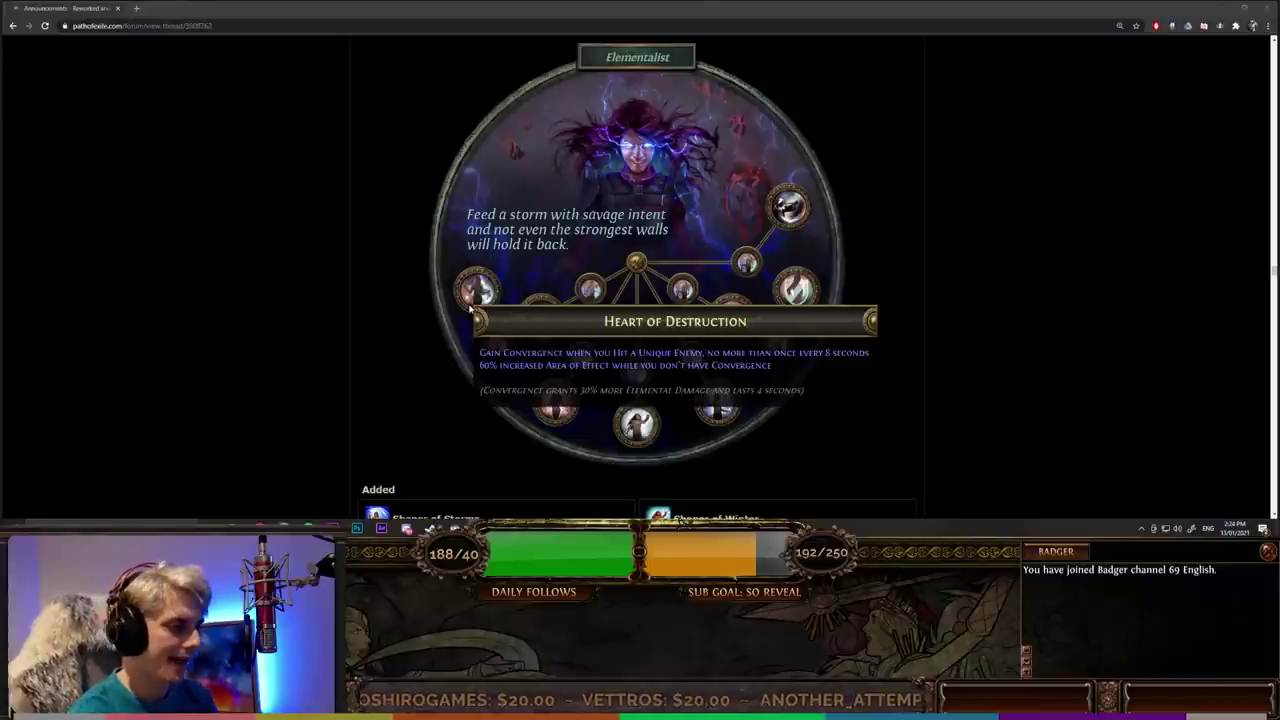
Step: Switch to Path of Building and allocate the Intelligence nodes linking the Witch start to the path west of Arcanist's Dominion
key("alt+Tab")
key("alt+Tab")
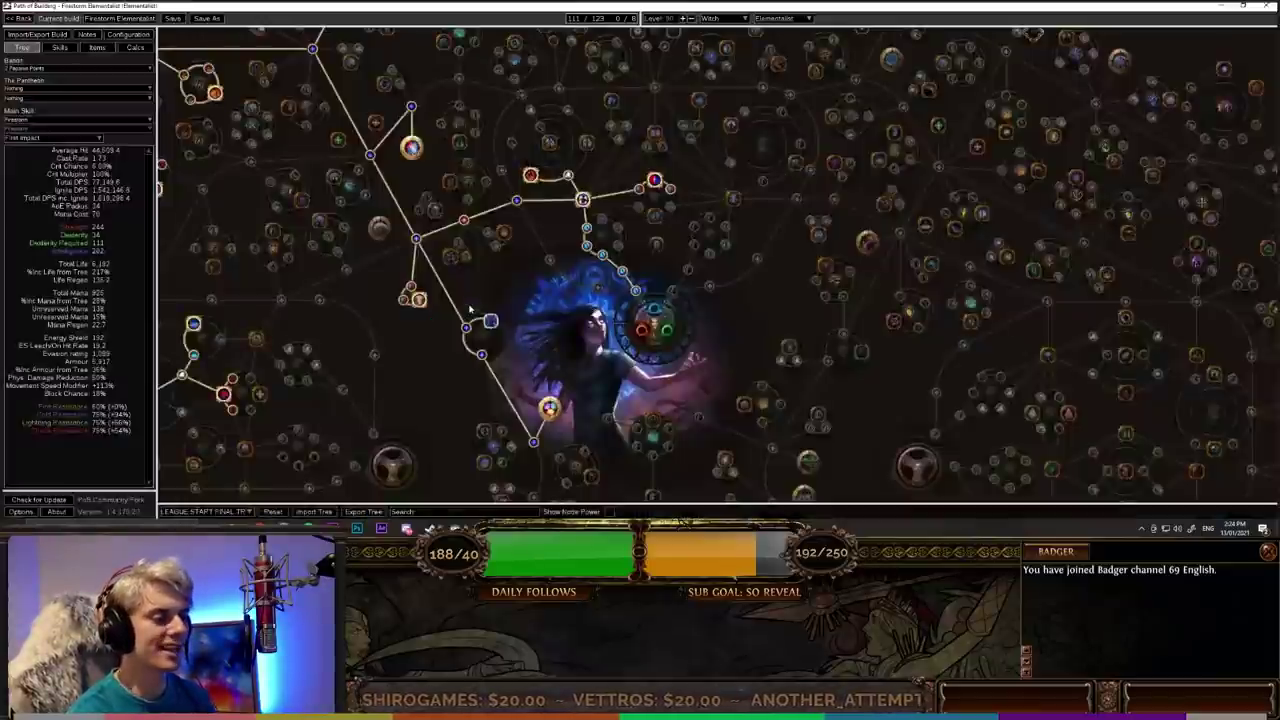
scroll(576, 330, "down", 1)
mouse_move(580, 330)
left_mouse_down()
mouse_move(598, 294)
mouse_move(596, 319)
left_mouse_up()
scroll(596, 319, "down", 1)
scroll(596, 319, "up", 3)
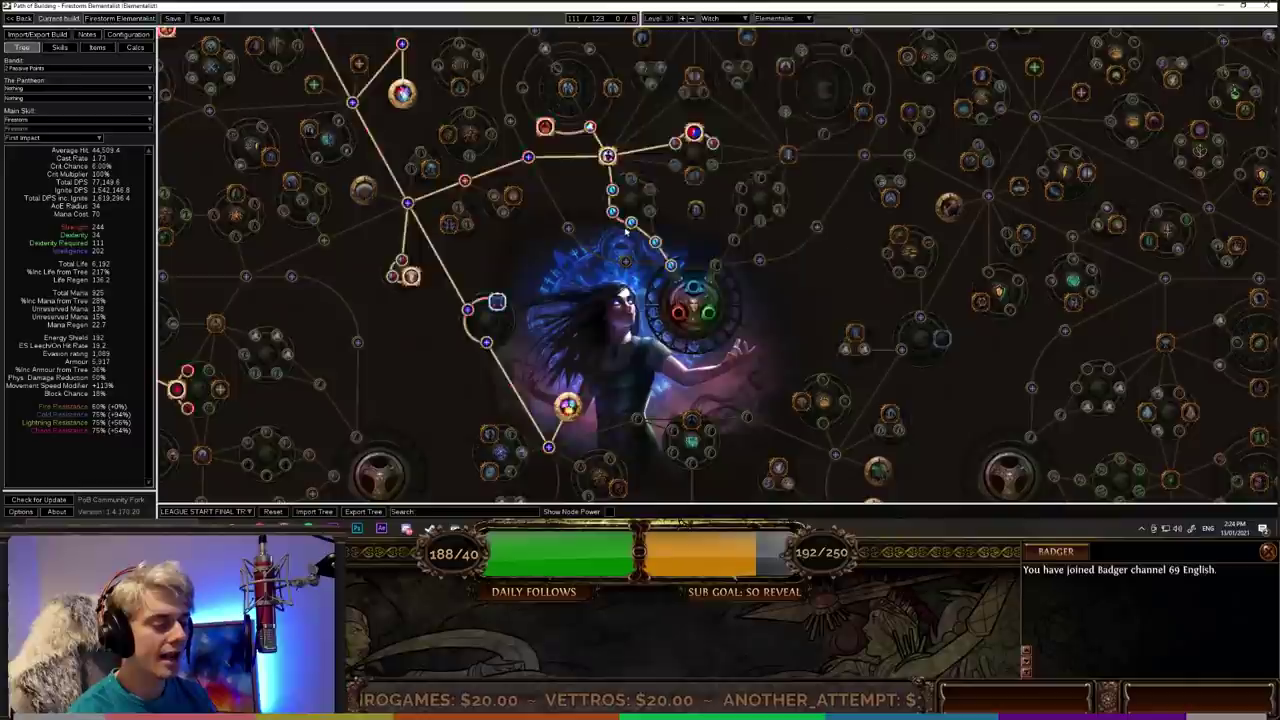
left_click_drag(592, 250, 606, 281)
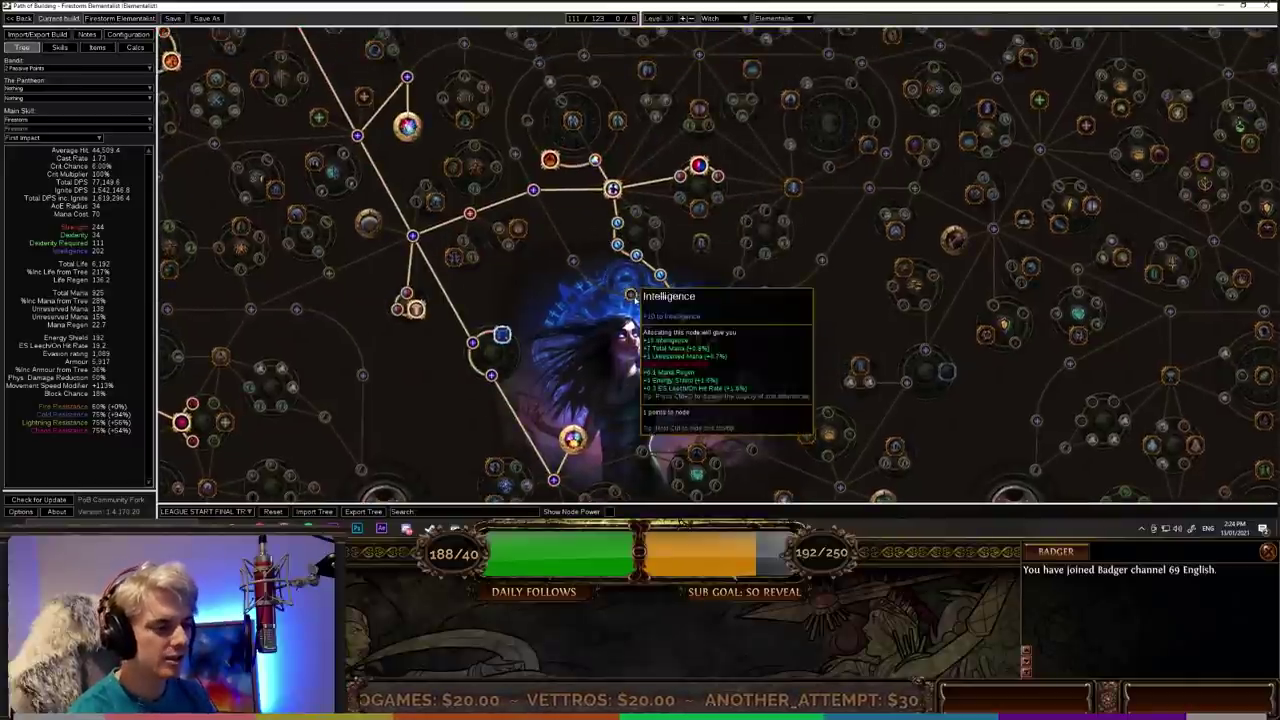
left_click(630, 295)
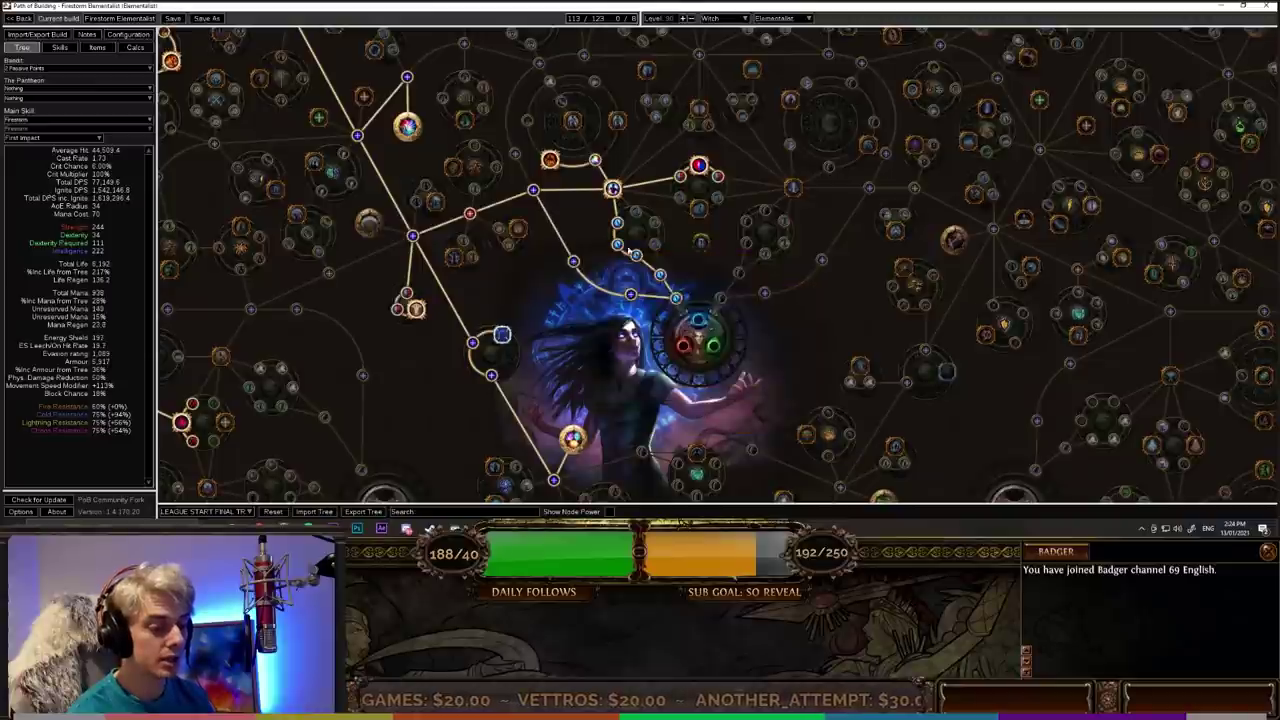
Step: Unallocate the Spell Damage nodes on the direct route between the Witch start and Arcanist's Dominion
mouse_move(636, 258)
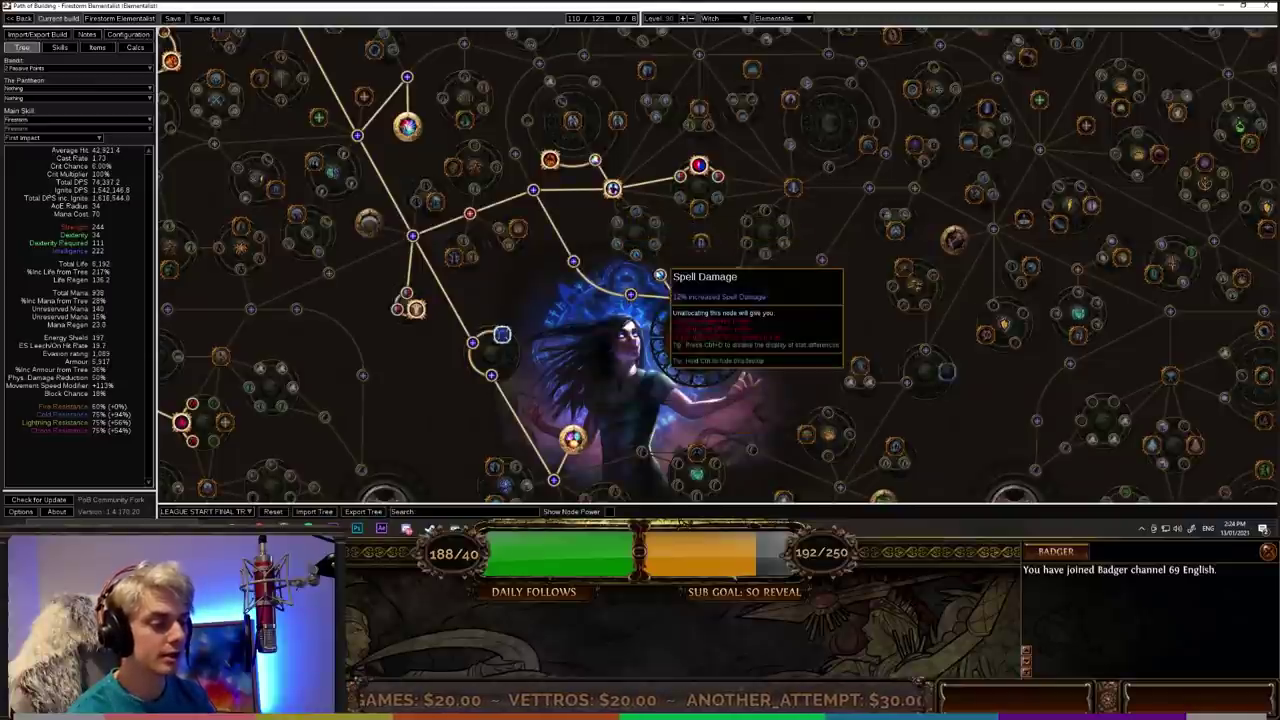
left_click(638, 260)
left_click_drag(638, 262, 630, 302)
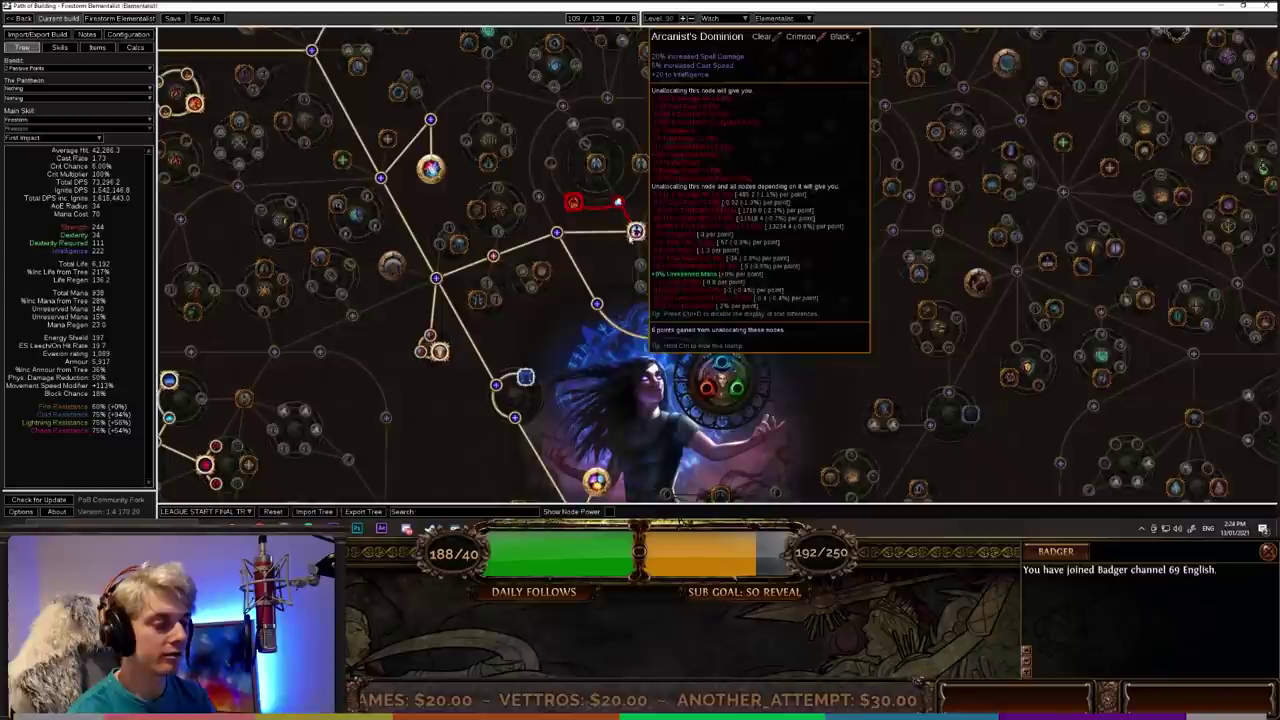
Step: Examine the league start tree from Arcanist's Dominion and Elemental Overload through the northern, western and southwestern routes, including Juggernaut
mouse_move(618, 203)
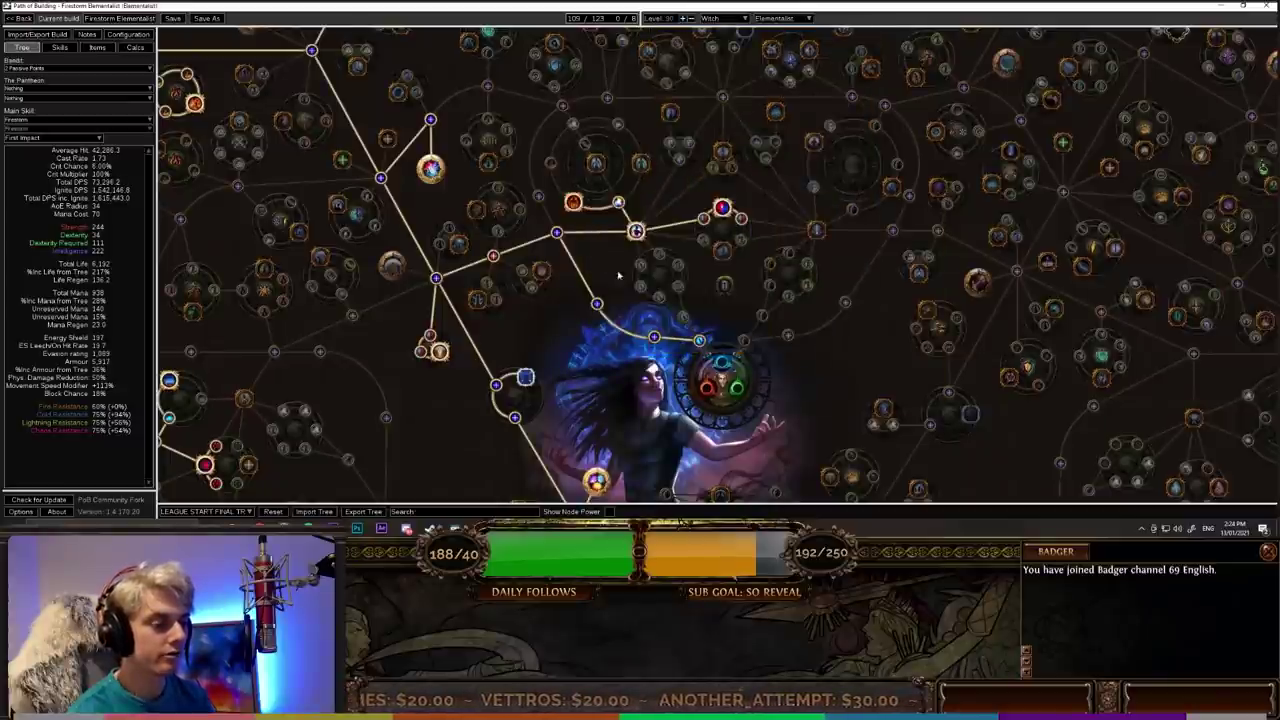
left_click_drag(432, 175, 512, 195)
mouse_move(512, 195)
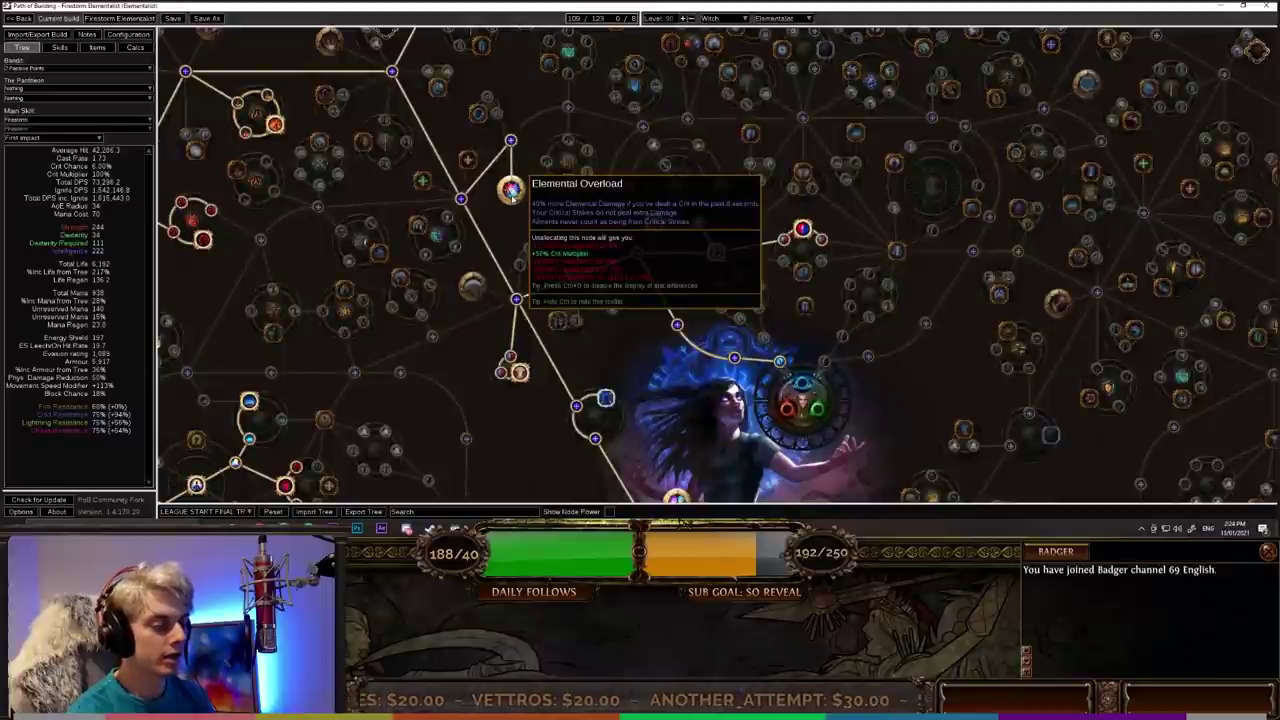
scroll(512, 195, "down", 3)
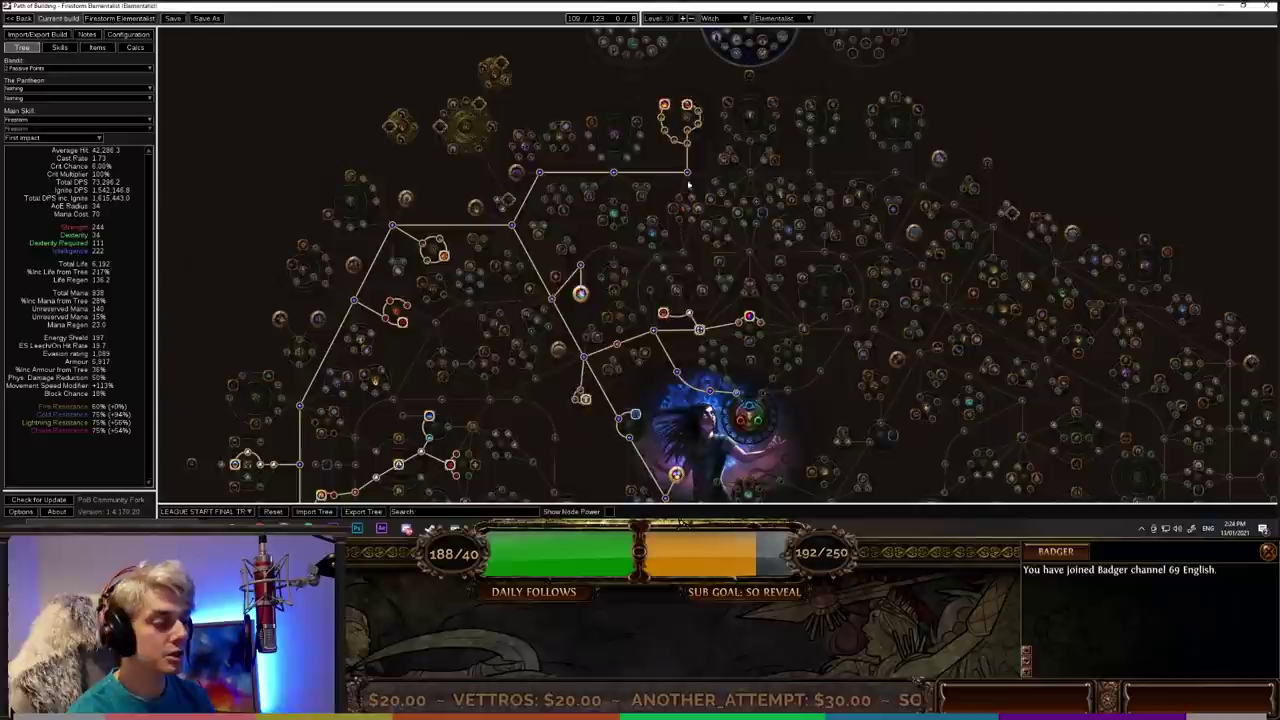
left_click_drag(436, 354, 545, 268)
left_click_drag(497, 418, 491, 222)
left_click_drag(525, 376, 533, 272)
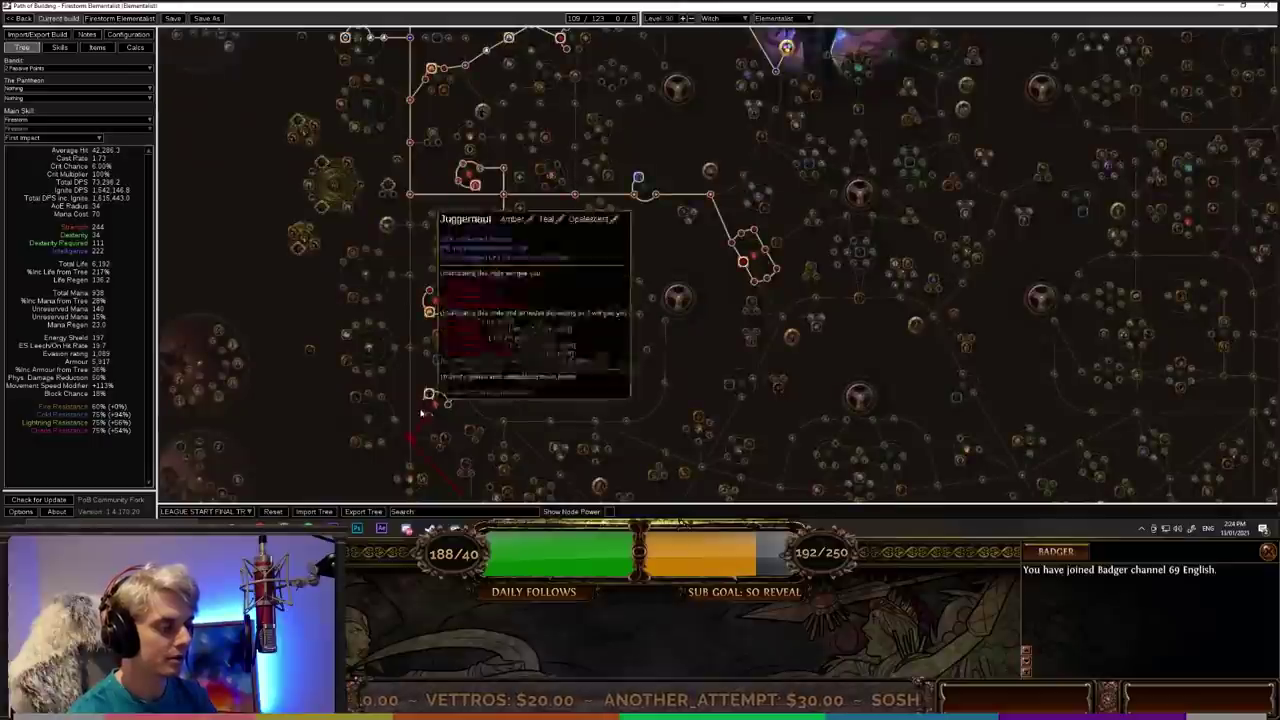
left_click_drag(420, 420, 489, 160)
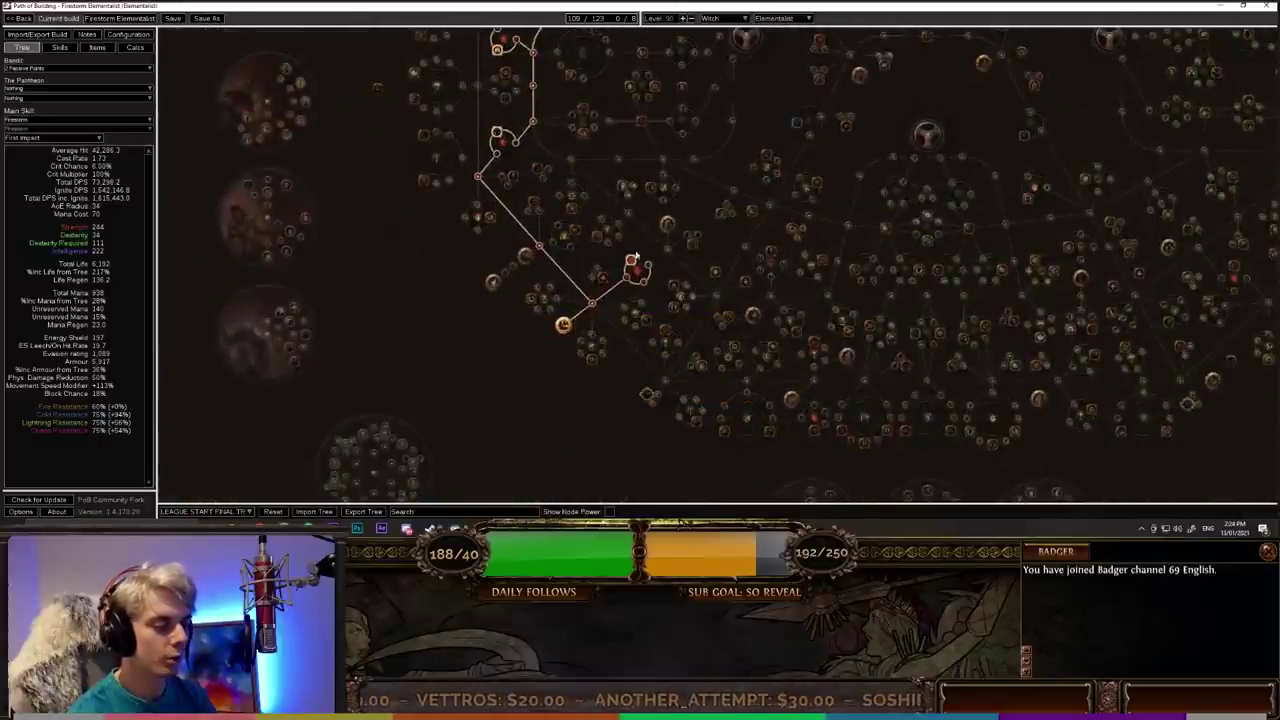
left_click_drag(667, 272, 417, 501)
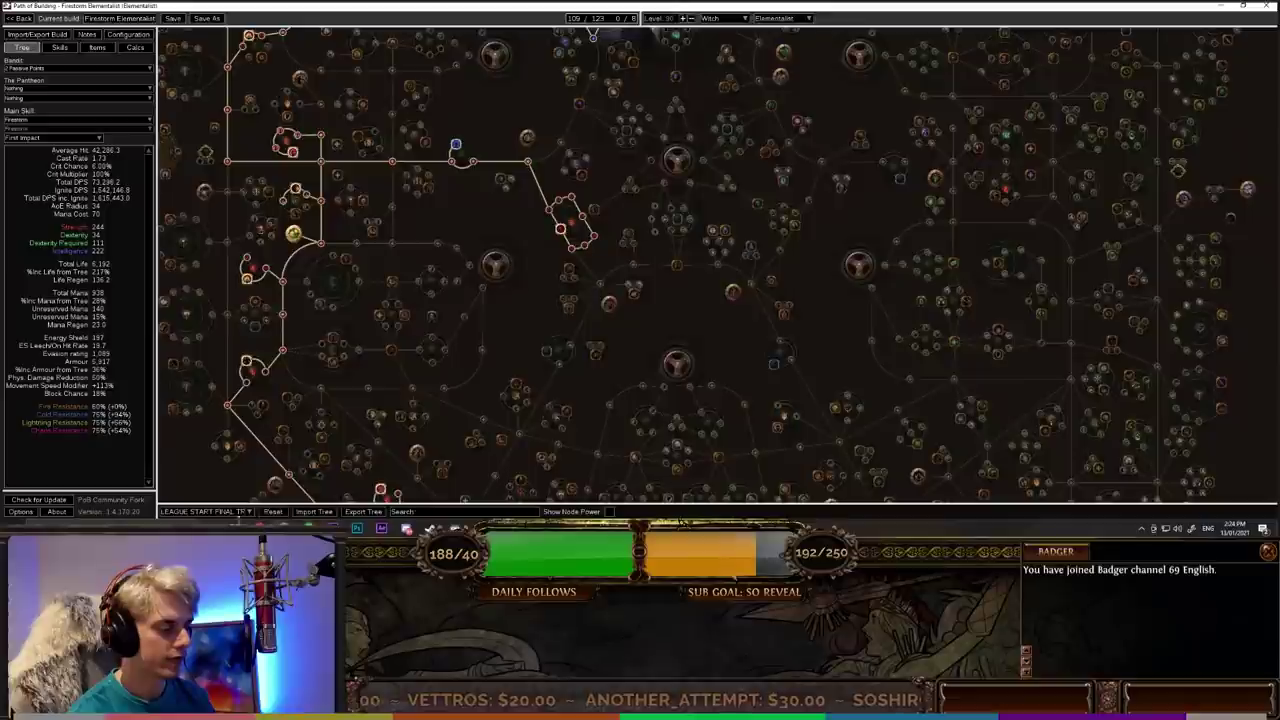
Step: Switch to the 20 points passive tree and inspect its nodes around the Witch start
left_click(195, 511)
left_click(183, 453)
left_click_drag(501, 196, 510, 553)
Step: Return to the LEAGUE START FINAL TREE and allocate the life nodes just south of the path's northern end
left_click(210, 512)
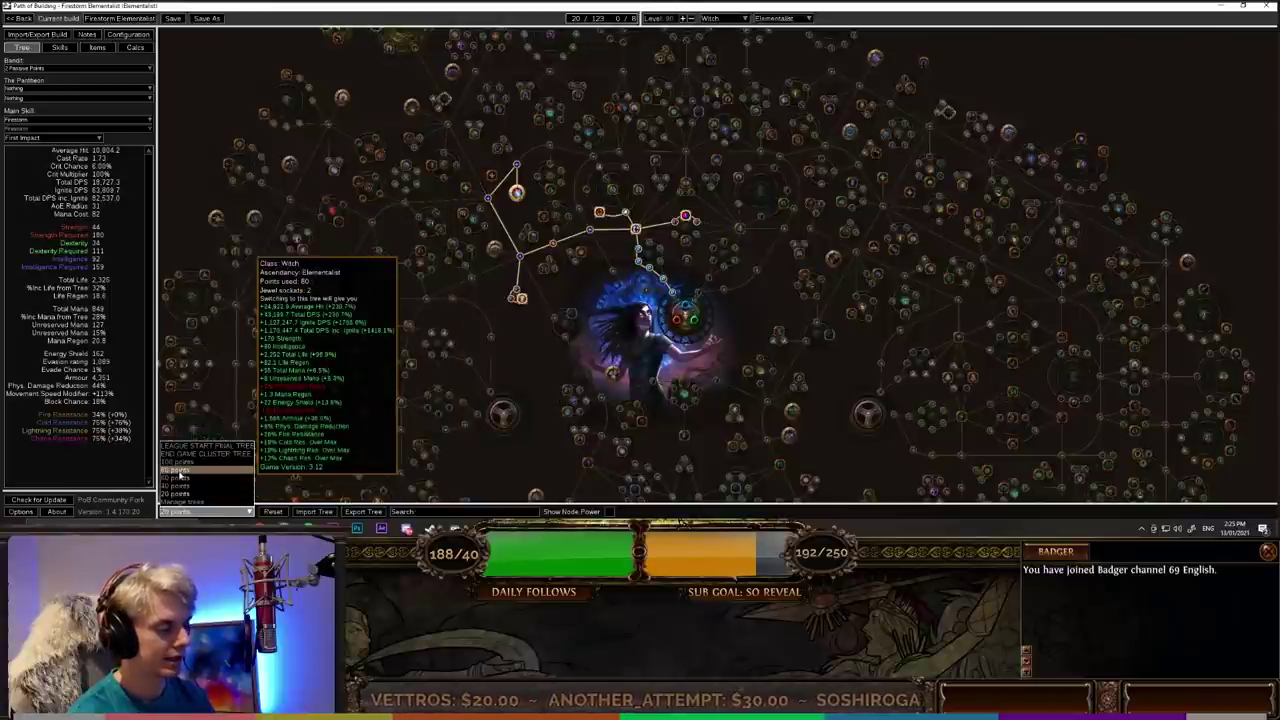
left_click(200, 445)
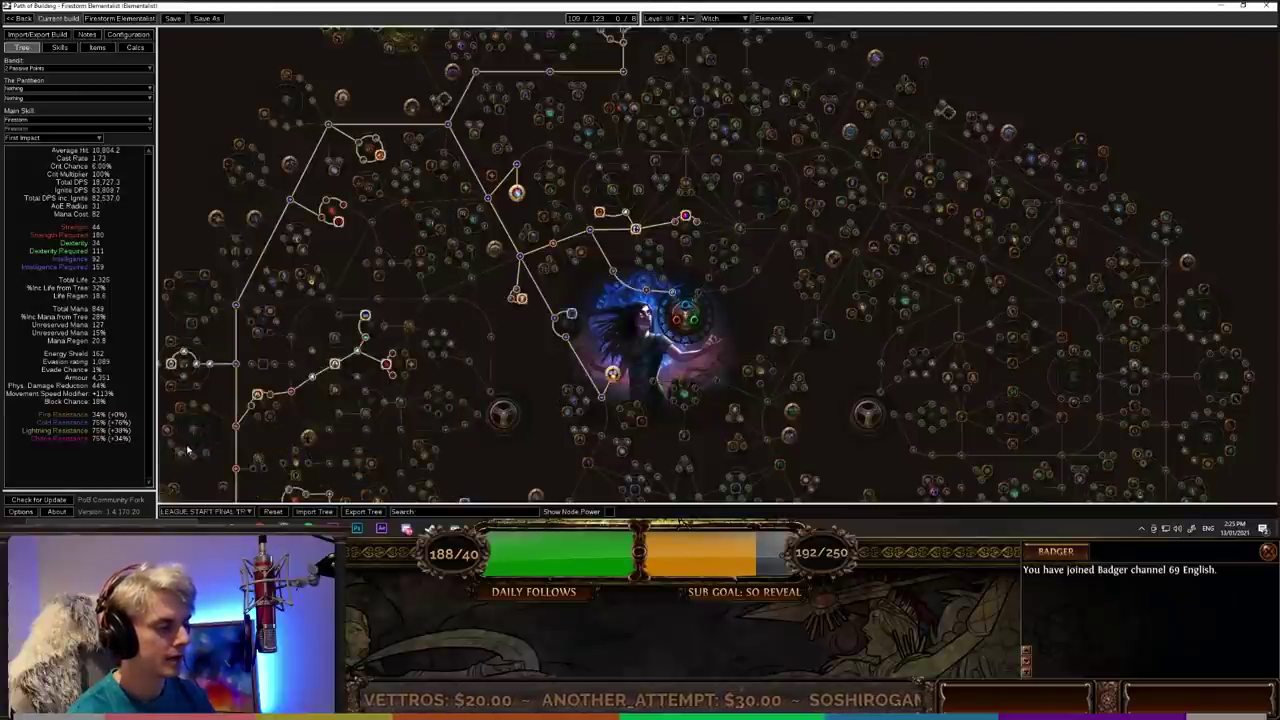
left_click(609, 108)
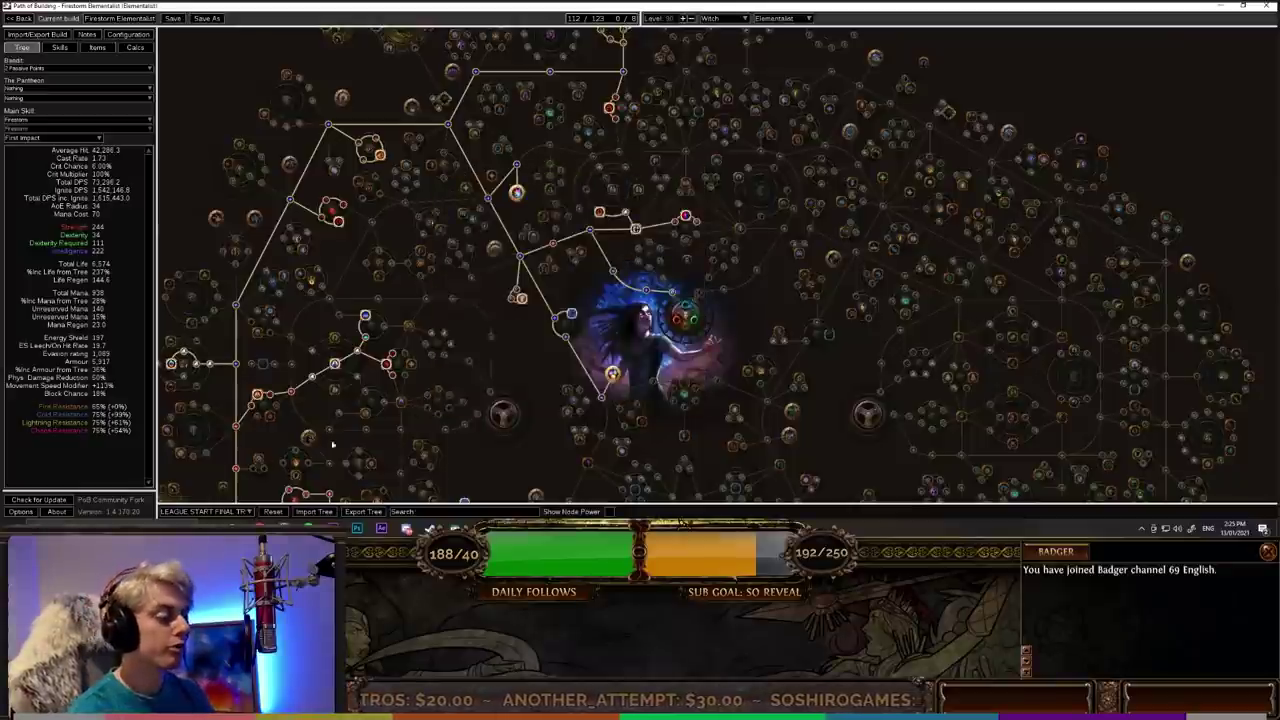
Step: Switch to the END GAME CLUSTER TREE and examine the northern and western cluster jewel branches
left_click(205, 511)
left_click(203, 453)
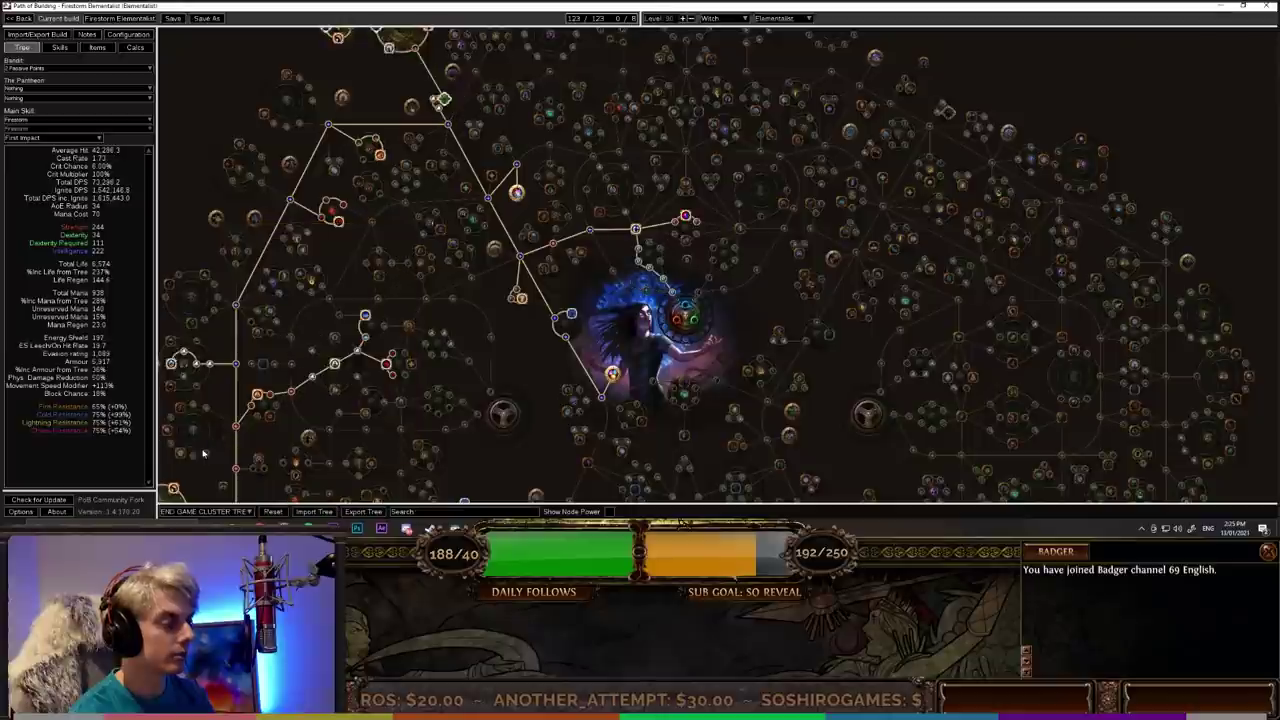
left_click_drag(527, 373, 519, 422)
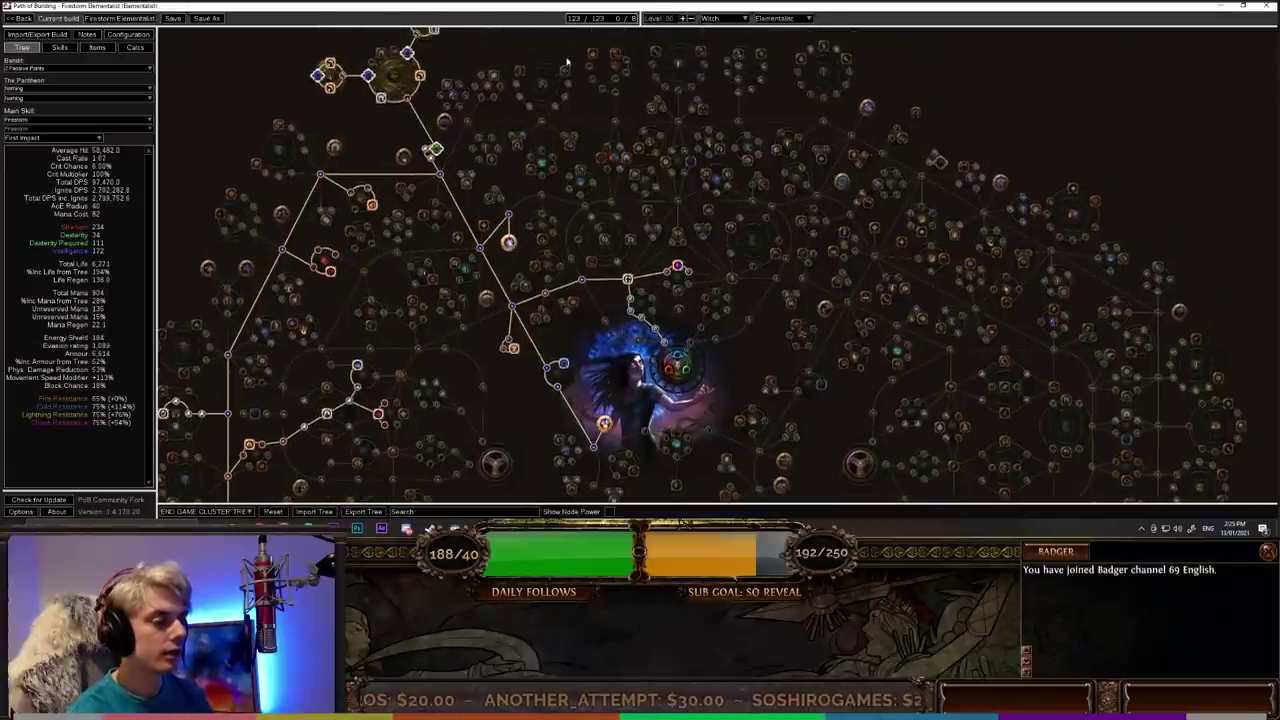
left_click_drag(597, 316, 897, 86)
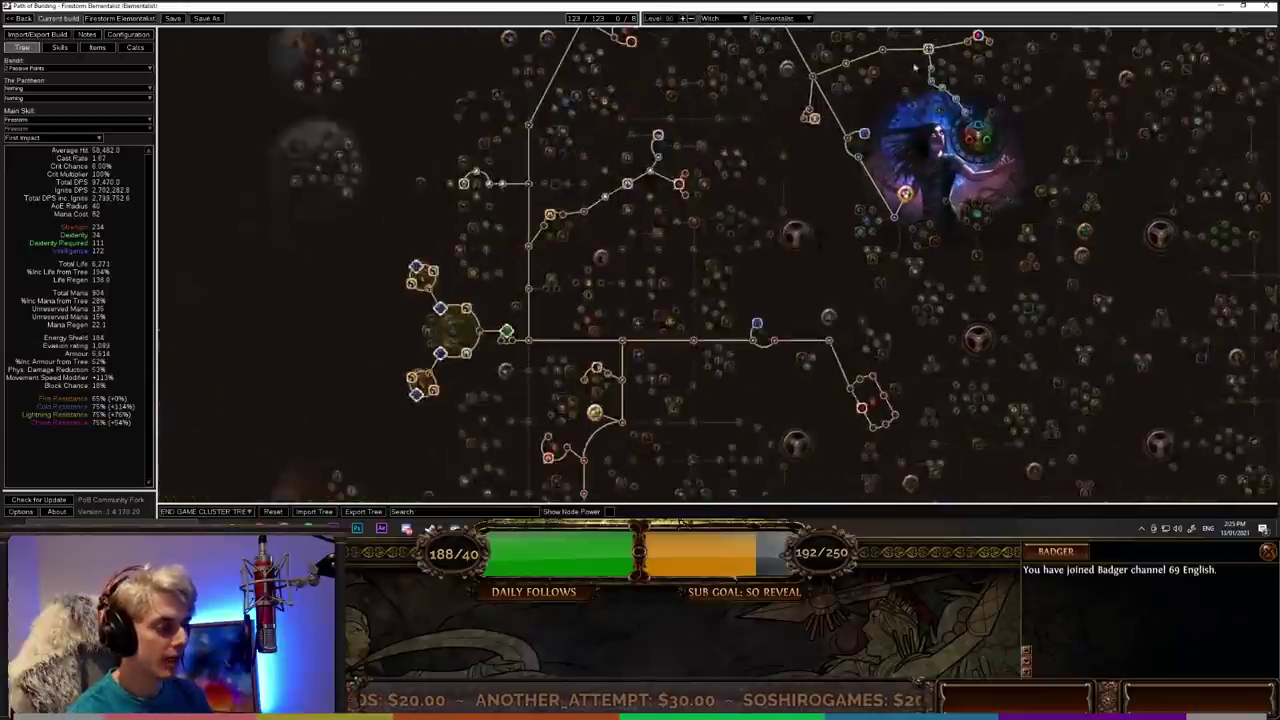
left_click_drag(760, 221, 693, 121)
left_click_drag(630, 357, 660, 214)
left_click_drag(613, 93, 646, 186)
mouse_move(381, 154)
left_click_drag(377, 276, 380, 379)
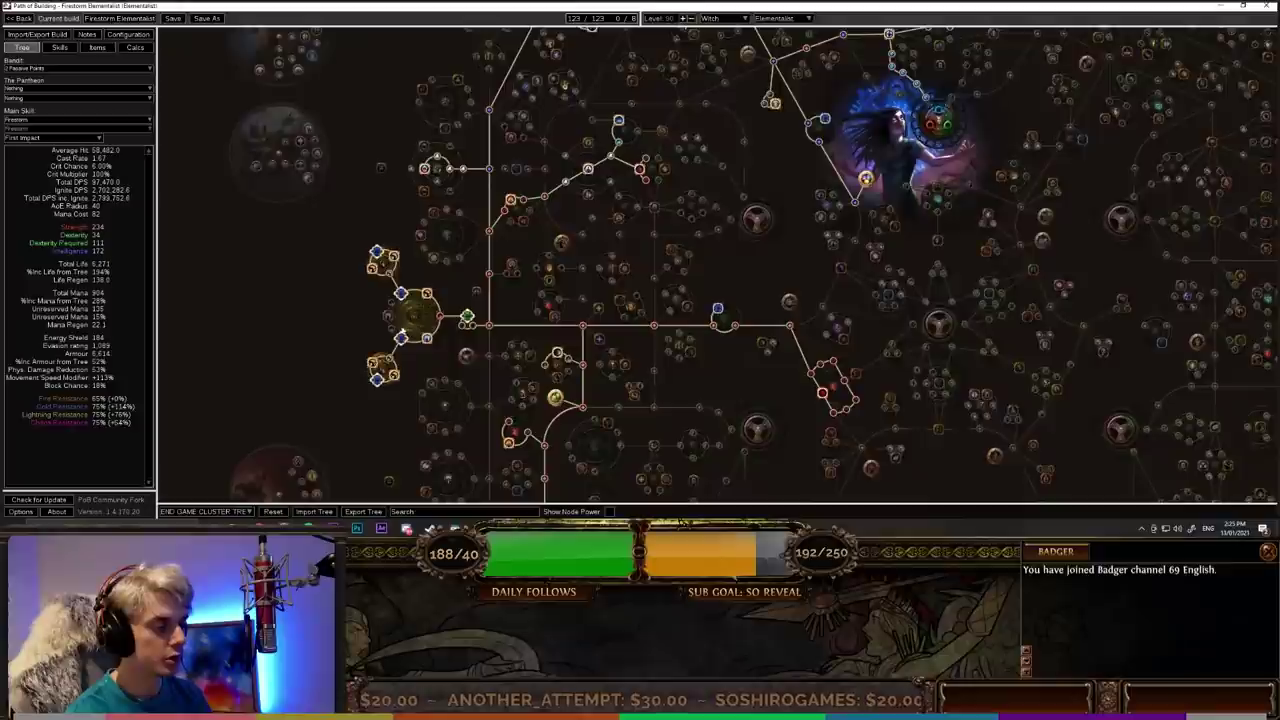
Step: Compare the northern and western cluster jewel setups and review the paths connecting them to the rest of the end game tree
left_click_drag(345, 192, 309, 297)
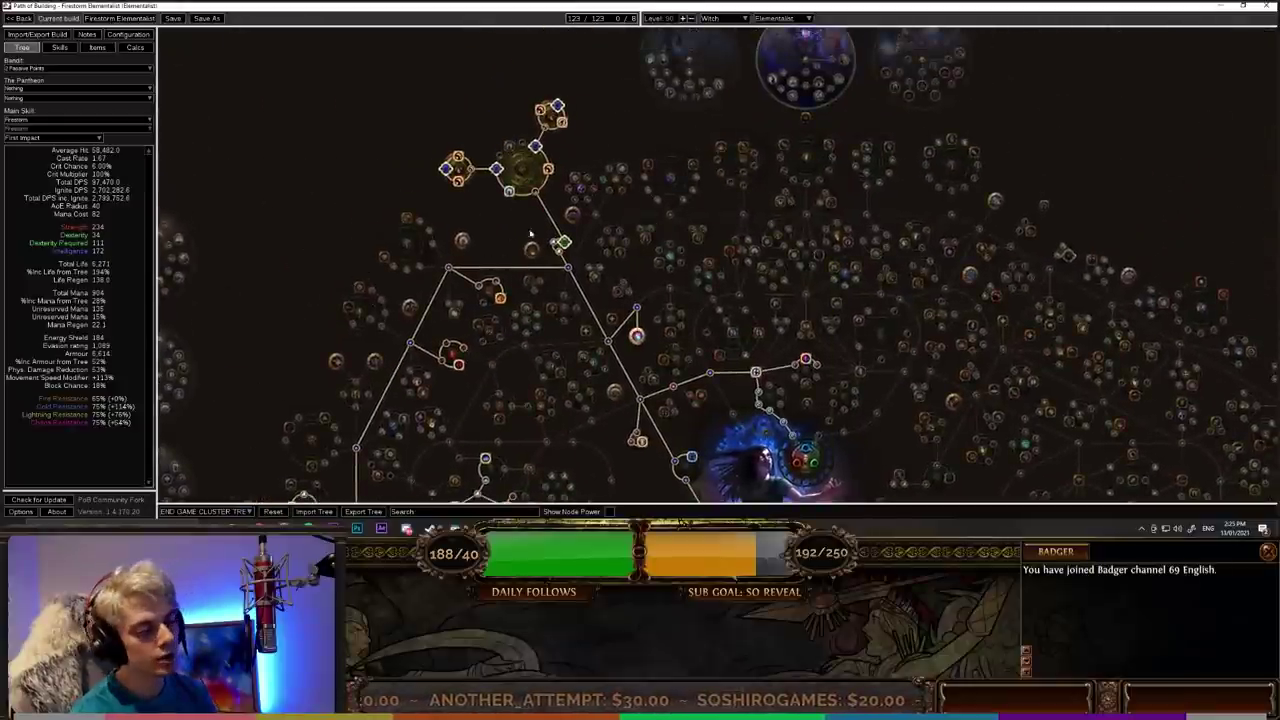
left_click_drag(563, 246, 835, 46)
left_click_drag(431, 397, 511, 226)
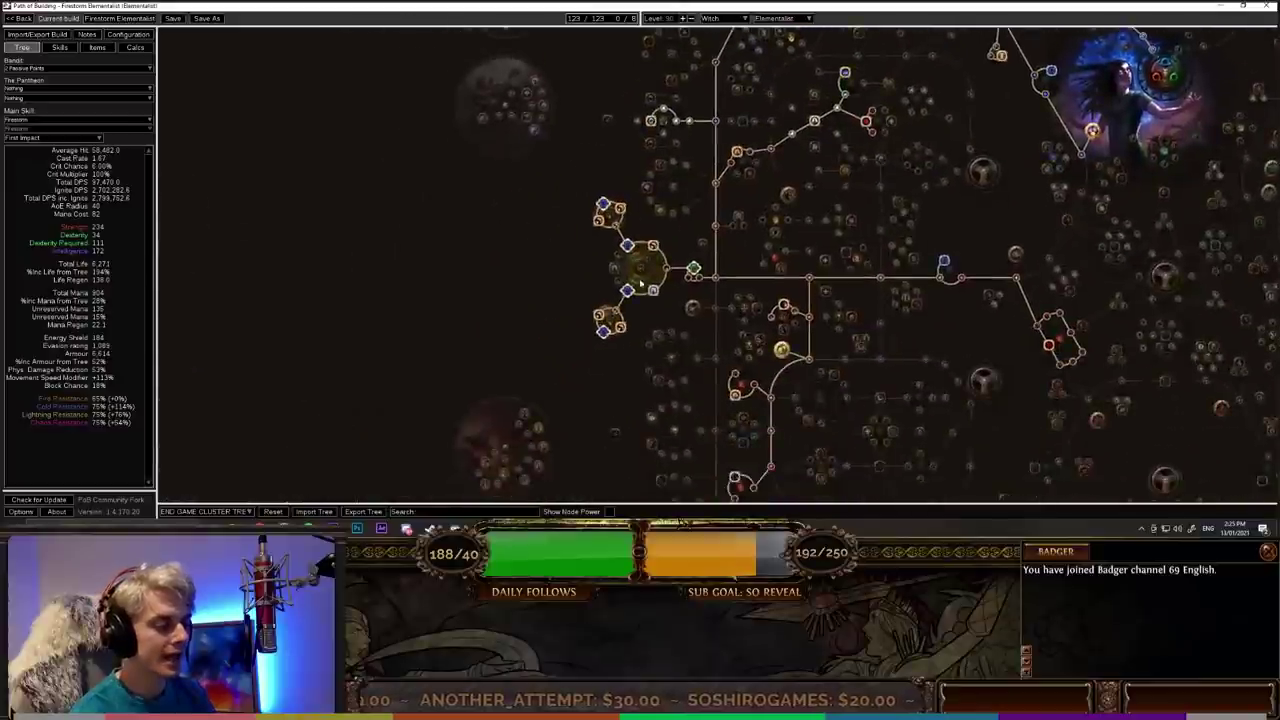
mouse_move(650, 452)
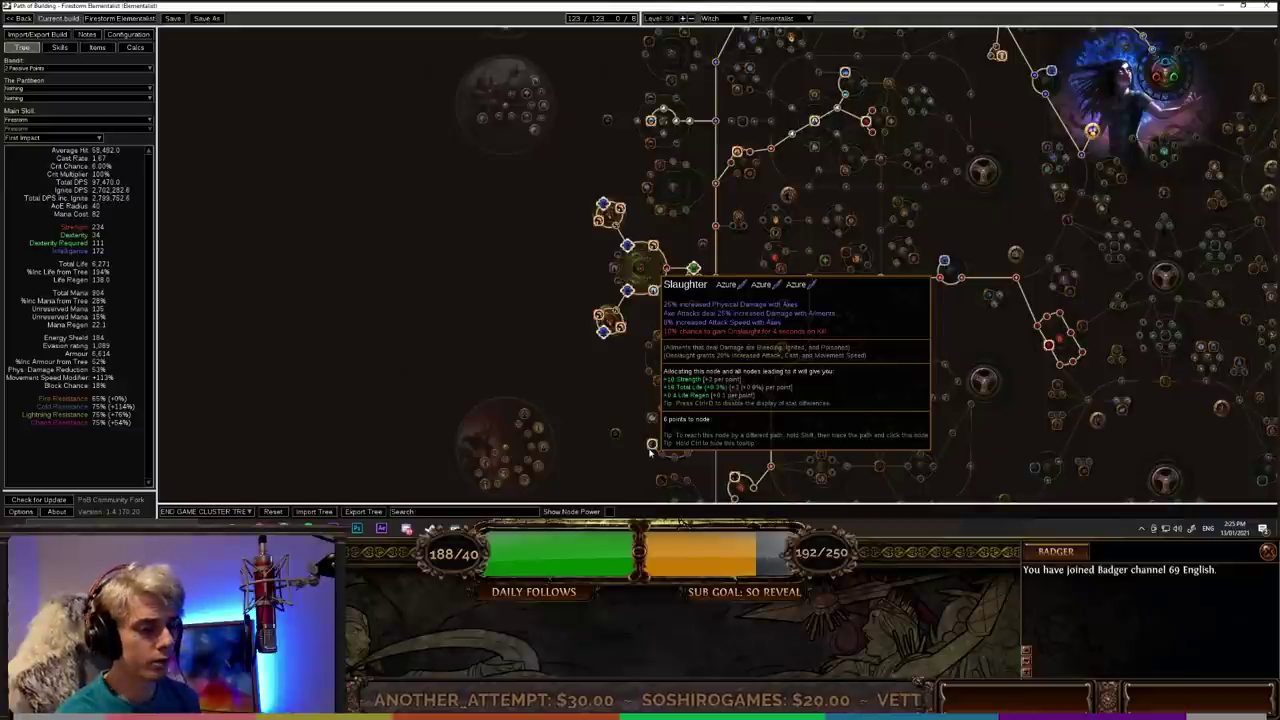
left_click_drag(980, 216, 647, 237)
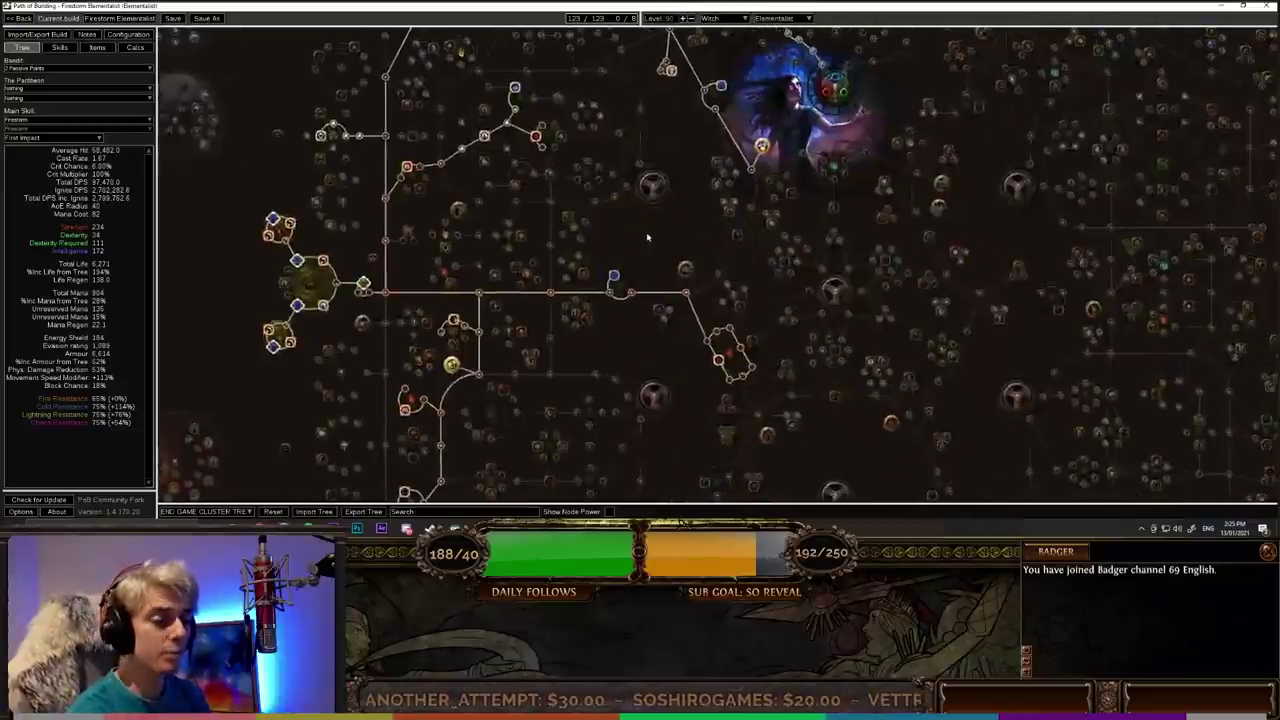
scroll(647, 232, "down", 3)
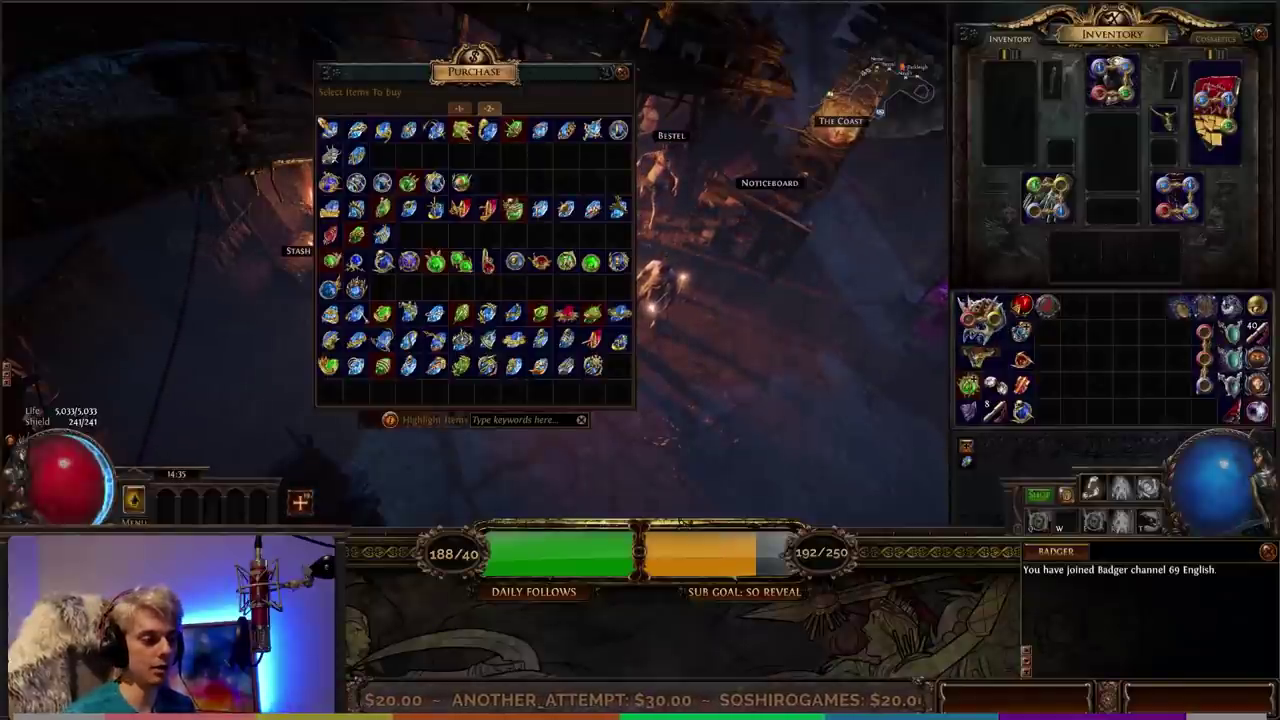
Step: Switch to Path of Exile and examine the gems for sale in Bestel's town, including Spell Cascade Support
mouse_move(330, 138)
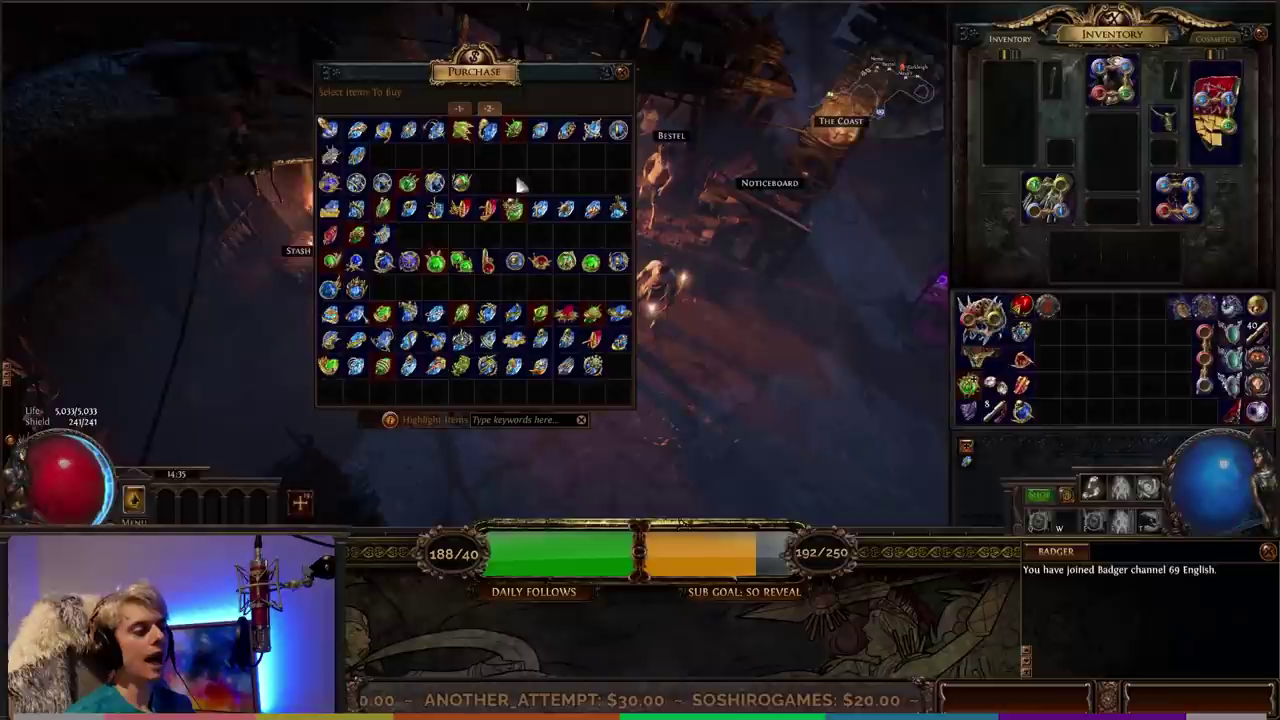
mouse_move(352, 221)
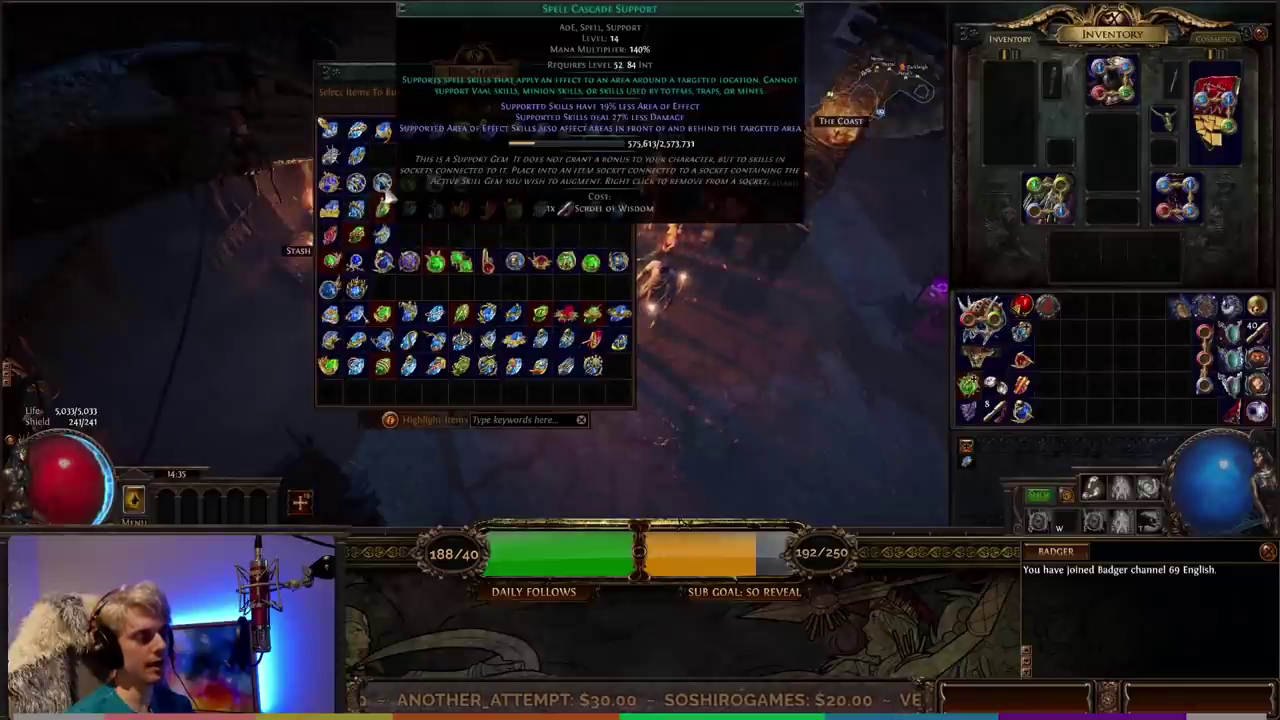
mouse_move(457, 180)
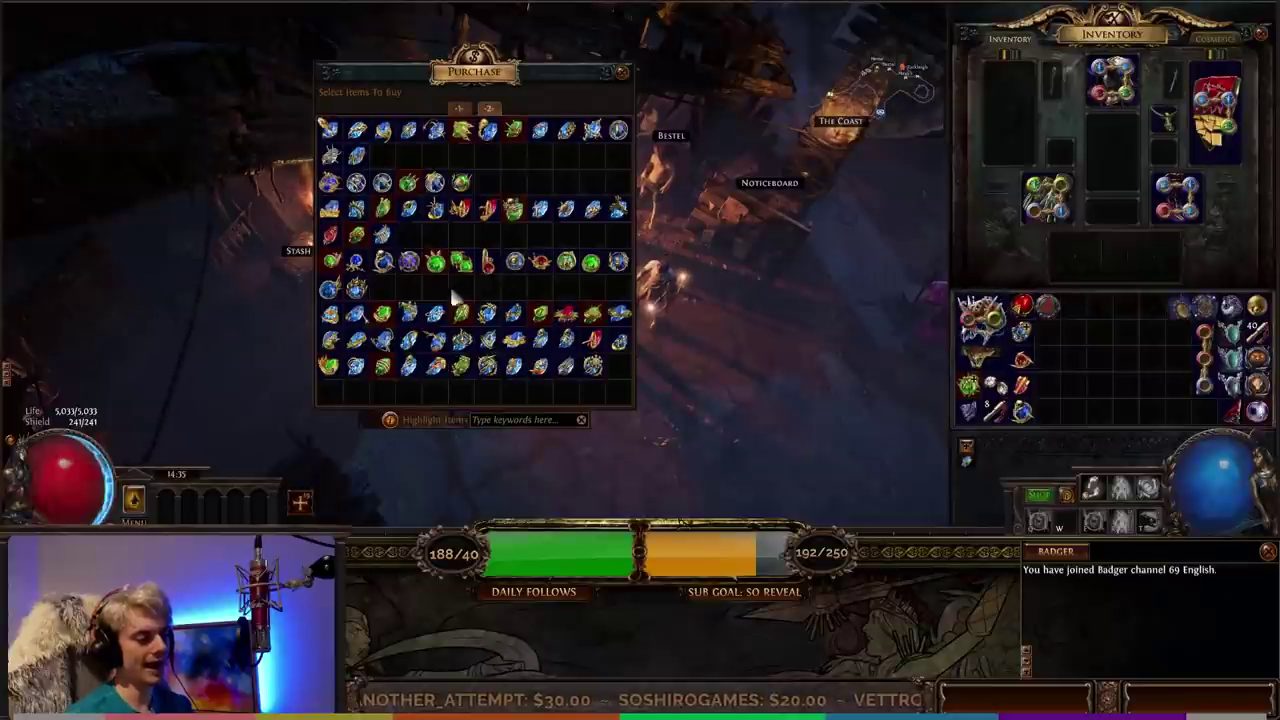
mouse_move(330, 292)
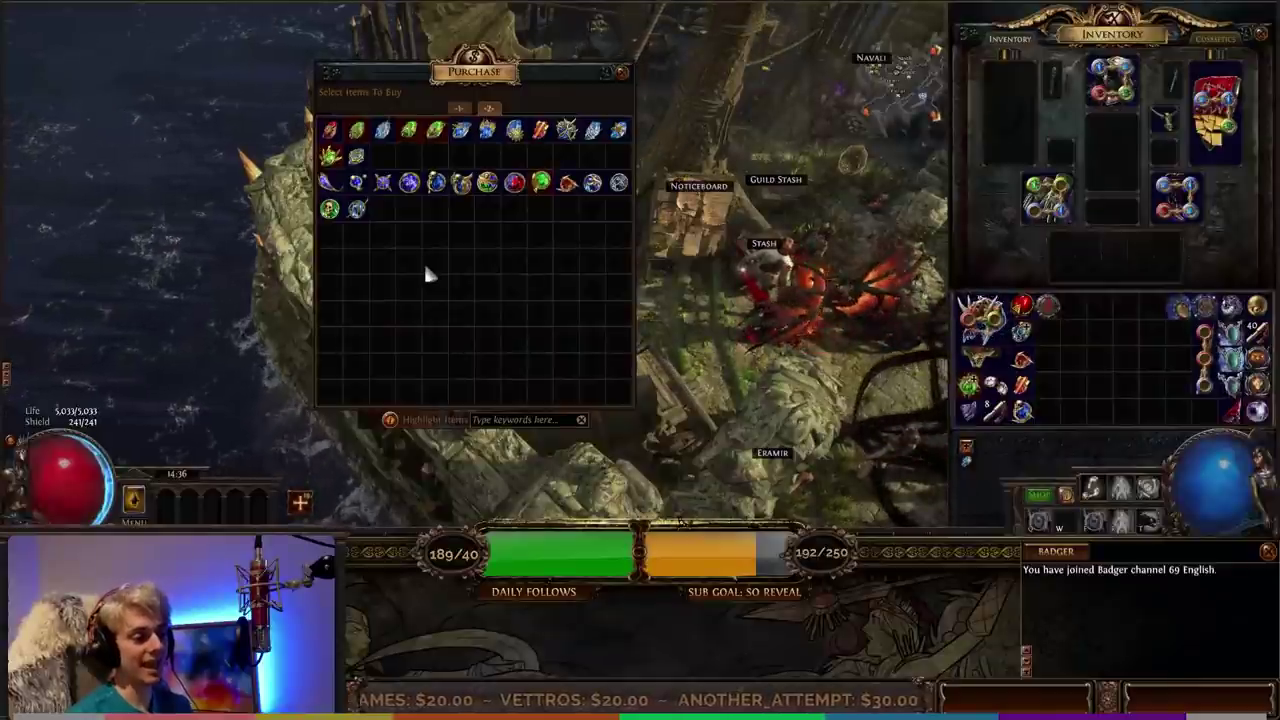
Step: Examine the gems sold by the vendors in Eramir's and Grigor's towns, including Convocation
mouse_move(330, 132)
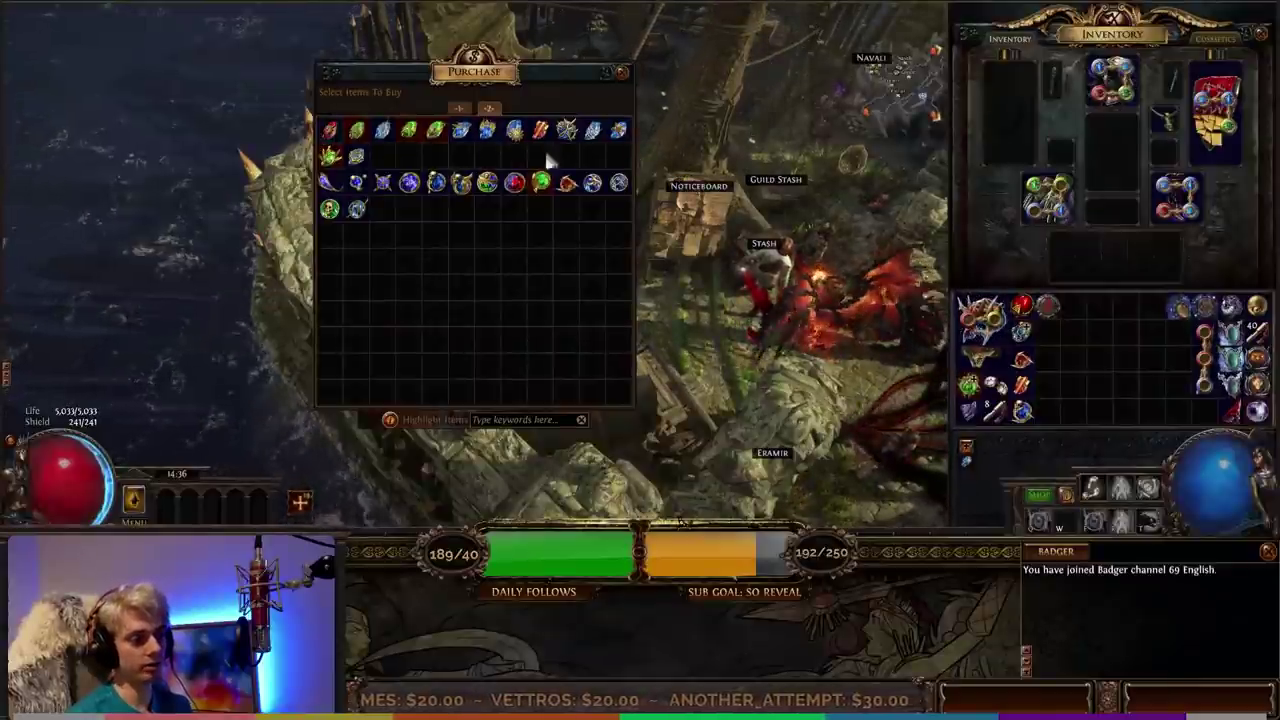
mouse_move(615, 142)
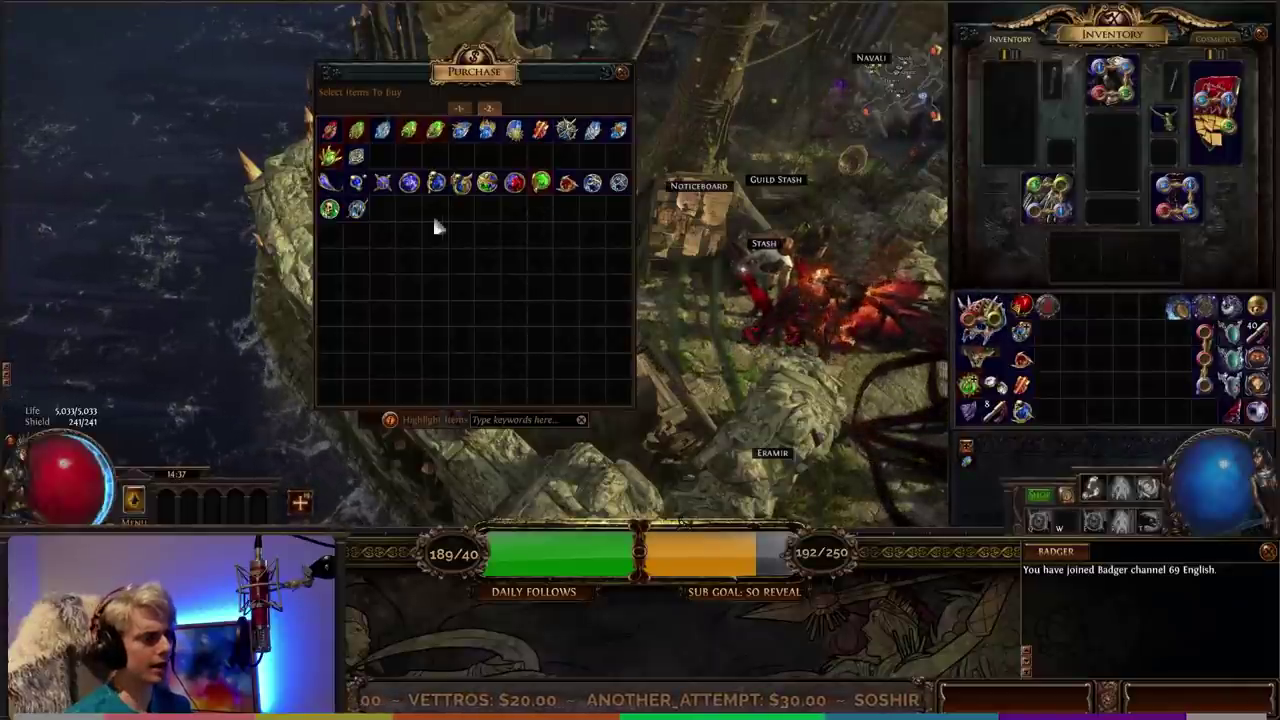
mouse_move(334, 222)
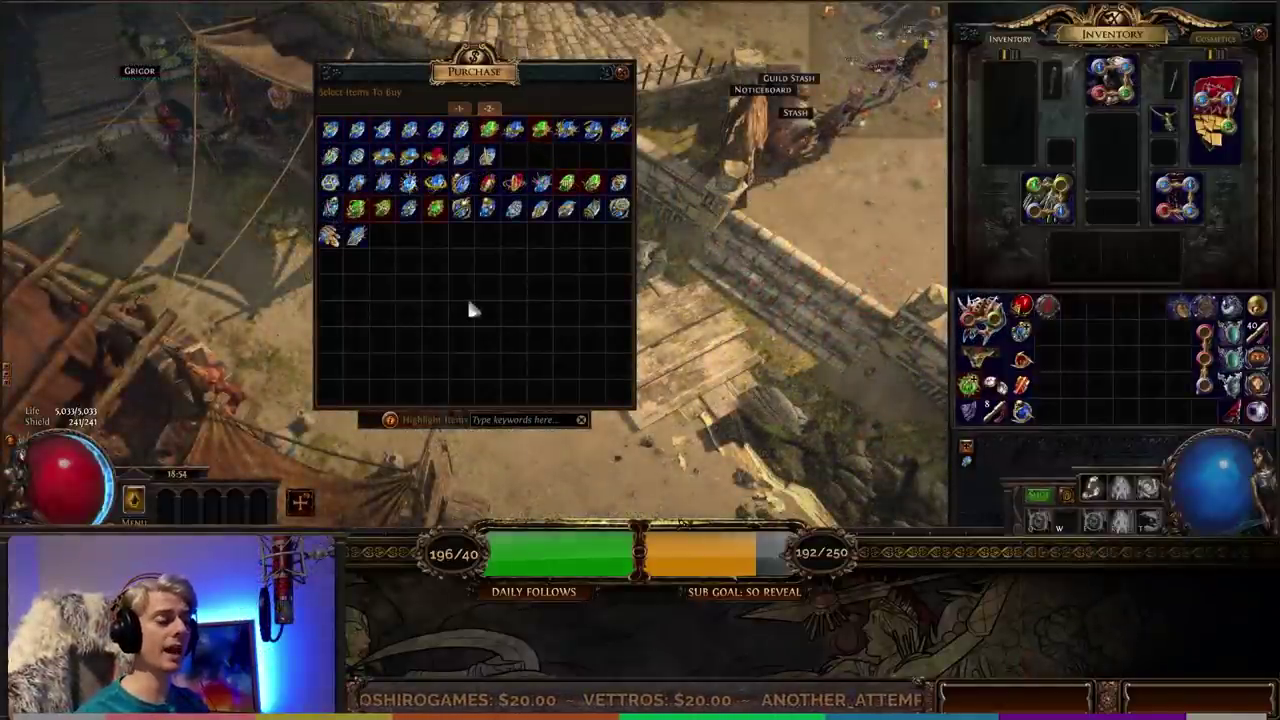
mouse_move(330, 130)
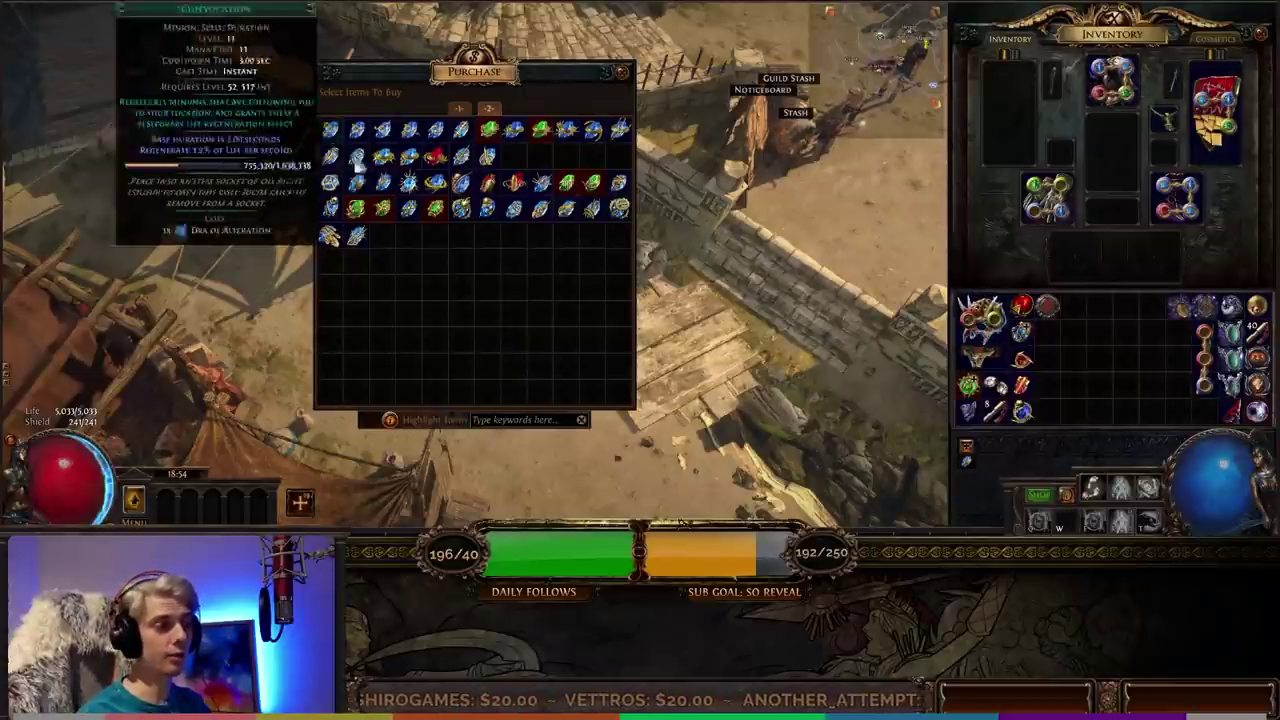
mouse_move(410, 157)
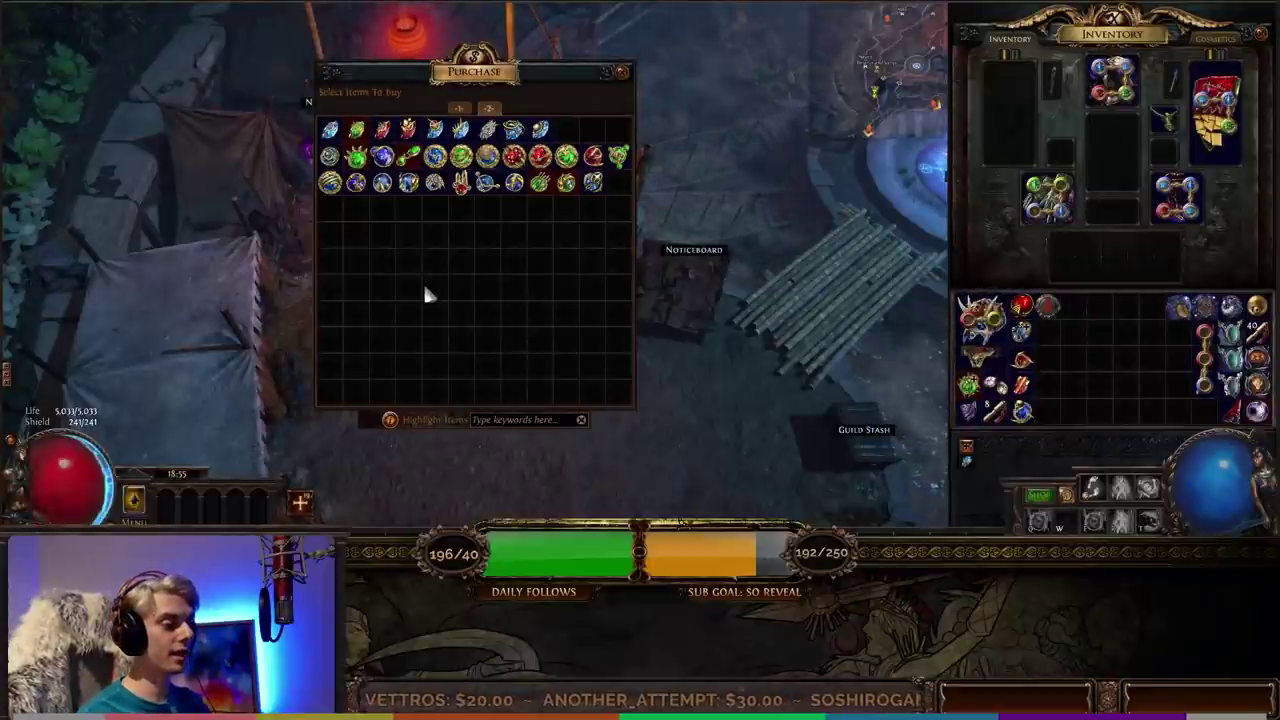
Step: Read the Cast while Channelling, Spell Echo and Hextouch support gems in the next town's vendor stock
mouse_move(350, 195)
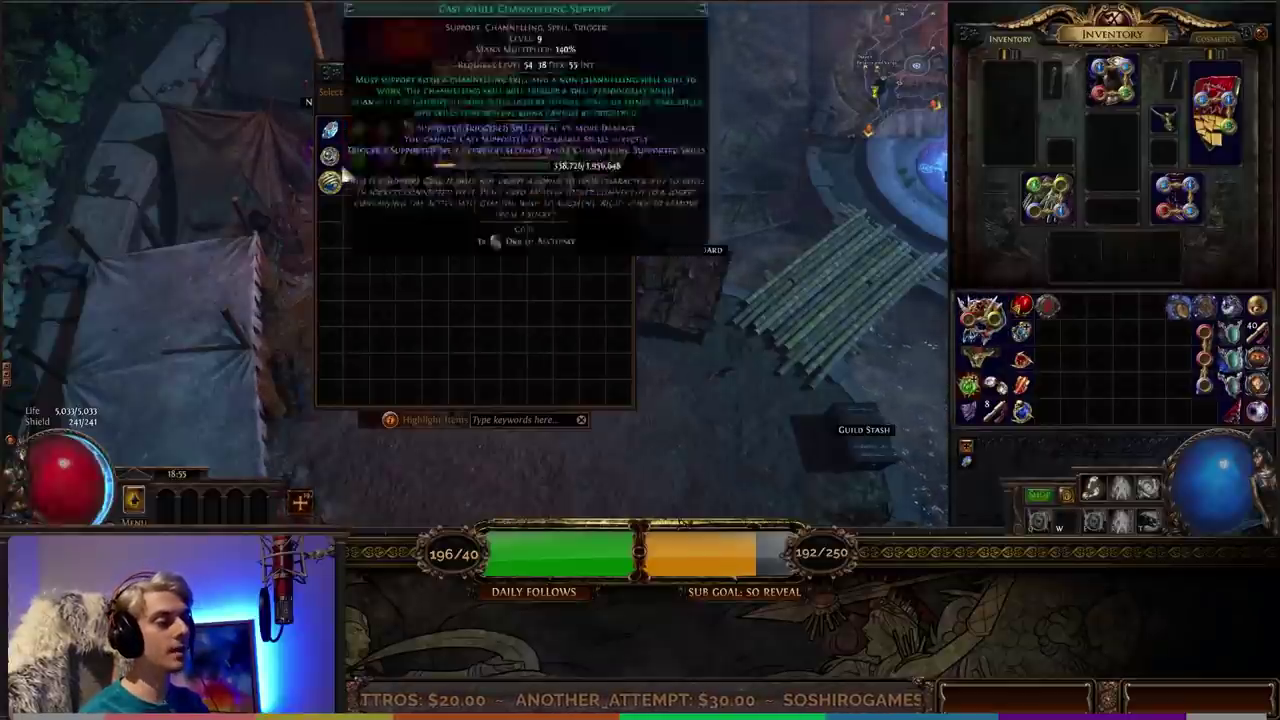
mouse_move(352, 160)
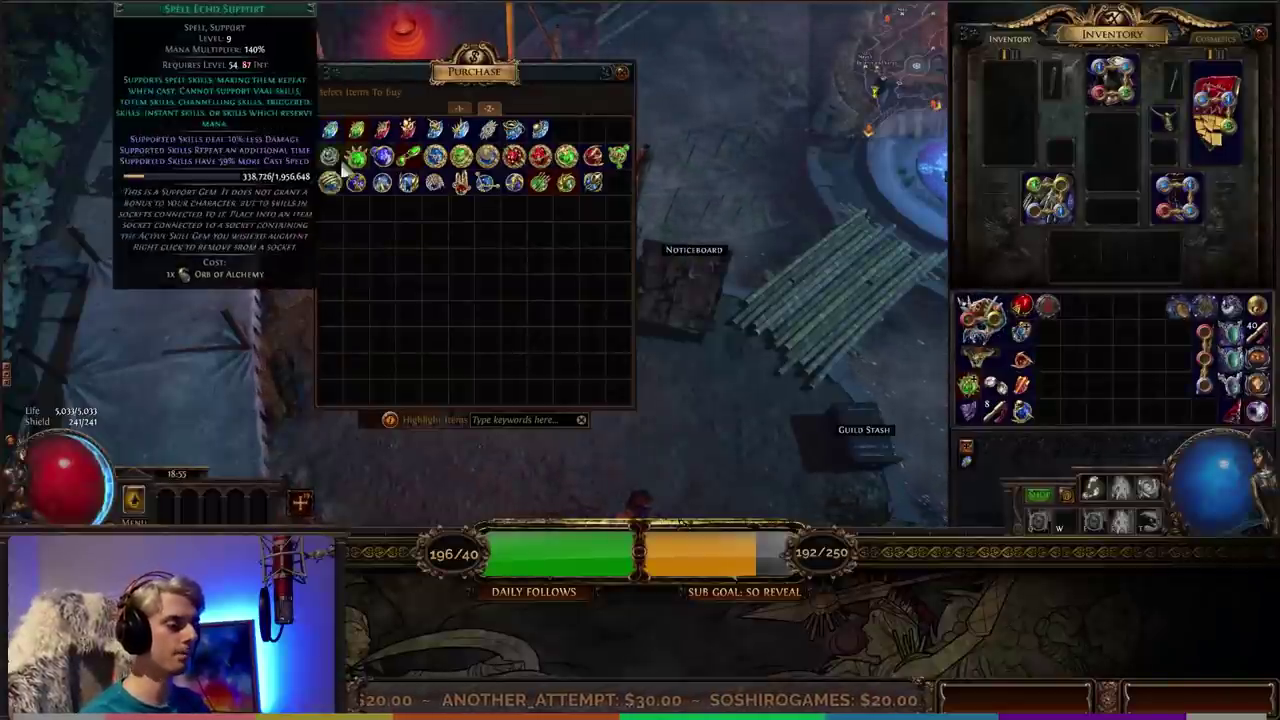
mouse_move(437, 160)
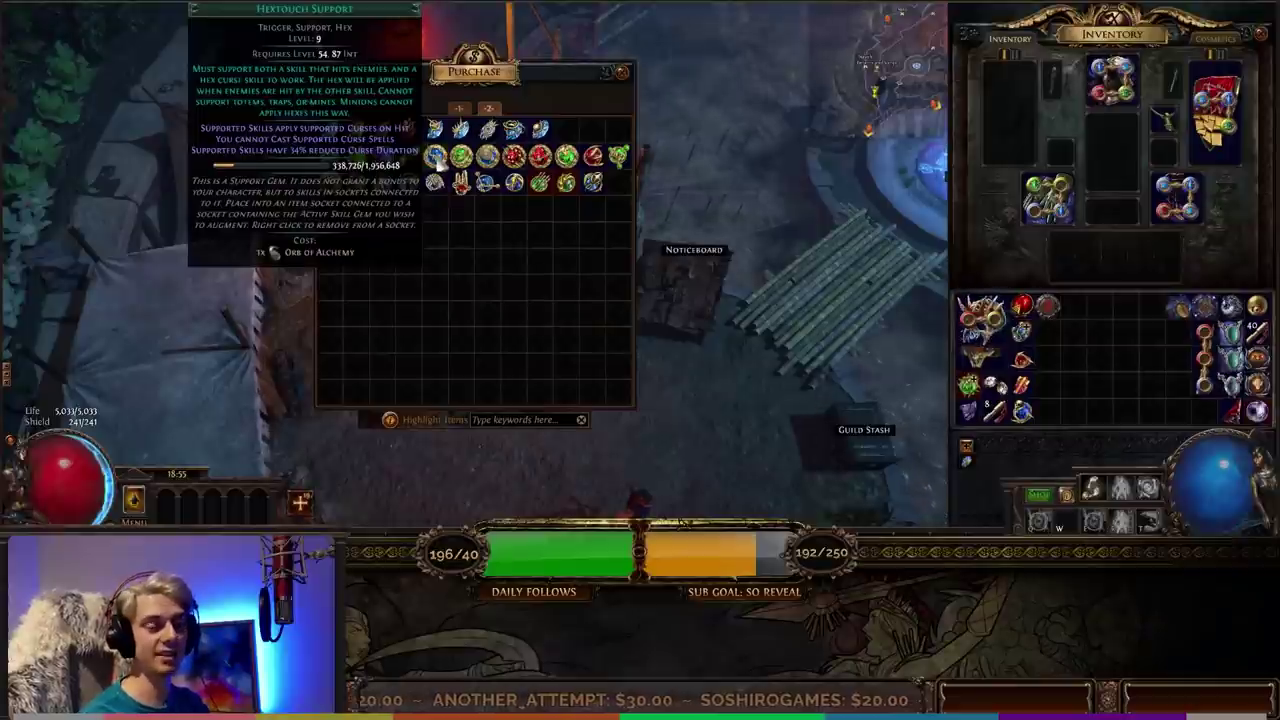